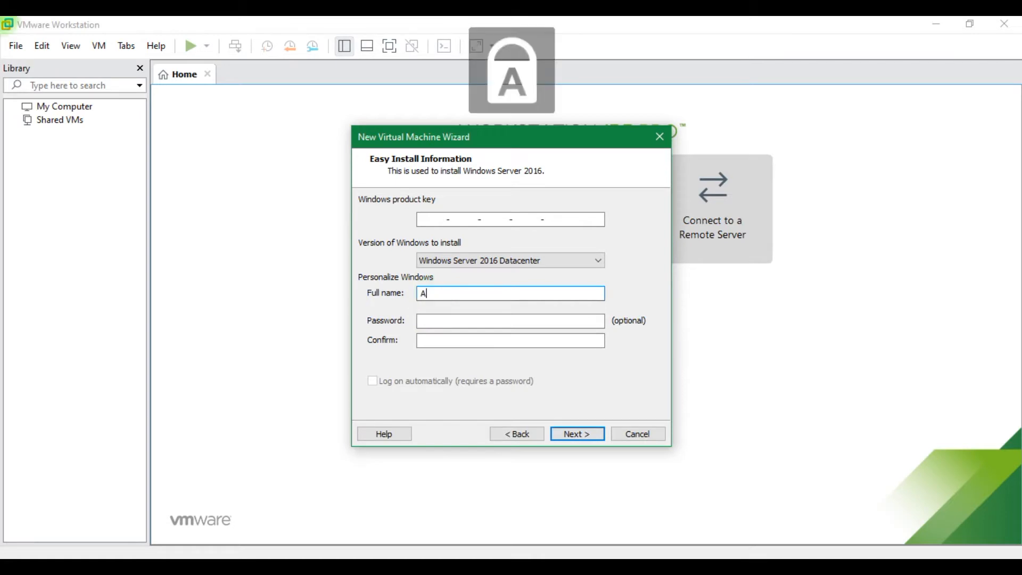
Finish the Administrator user name and continue without a Windows product key
type("inistrator")
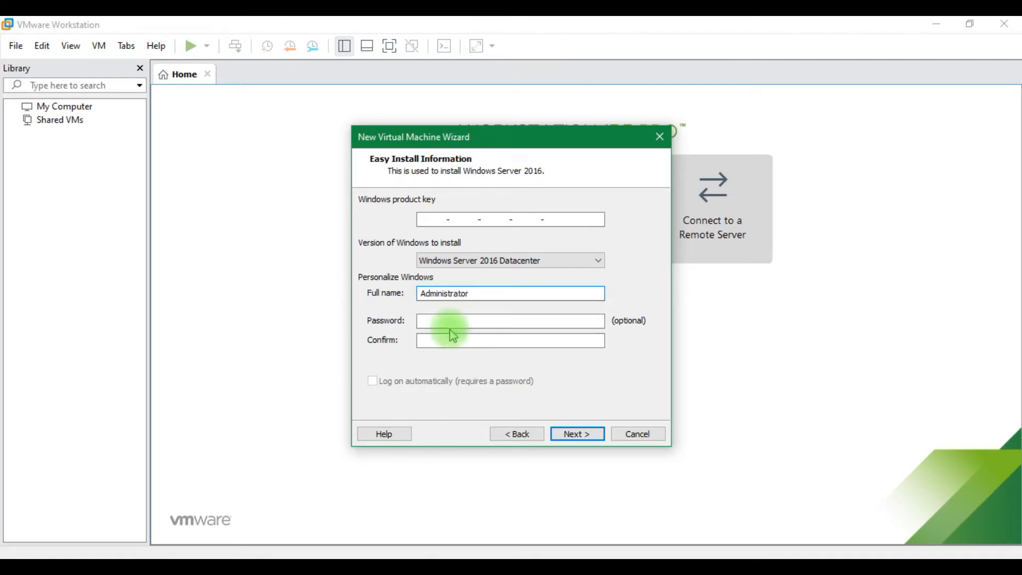
left_click(574, 435)
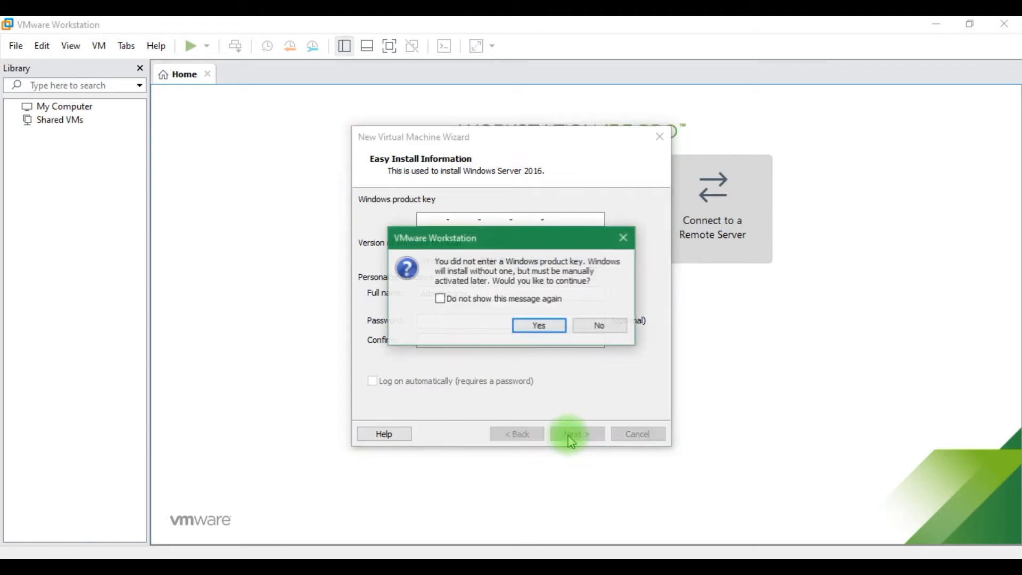
left_click(538, 325)
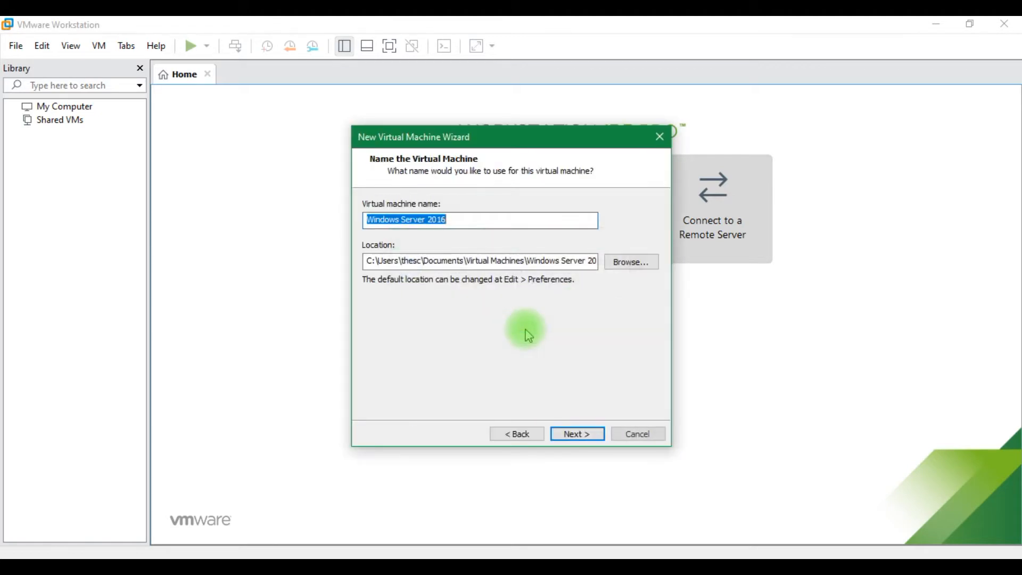
Name the machine DC1, store its 60 GB disk as a single file, and create it
key("Caps_Lock")
type("DC1")
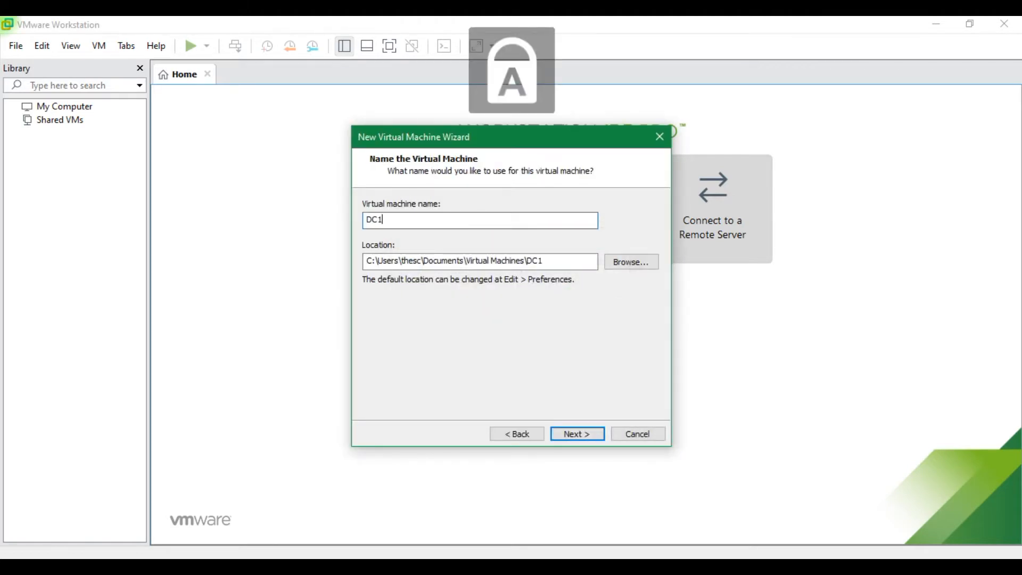
left_click(585, 436)
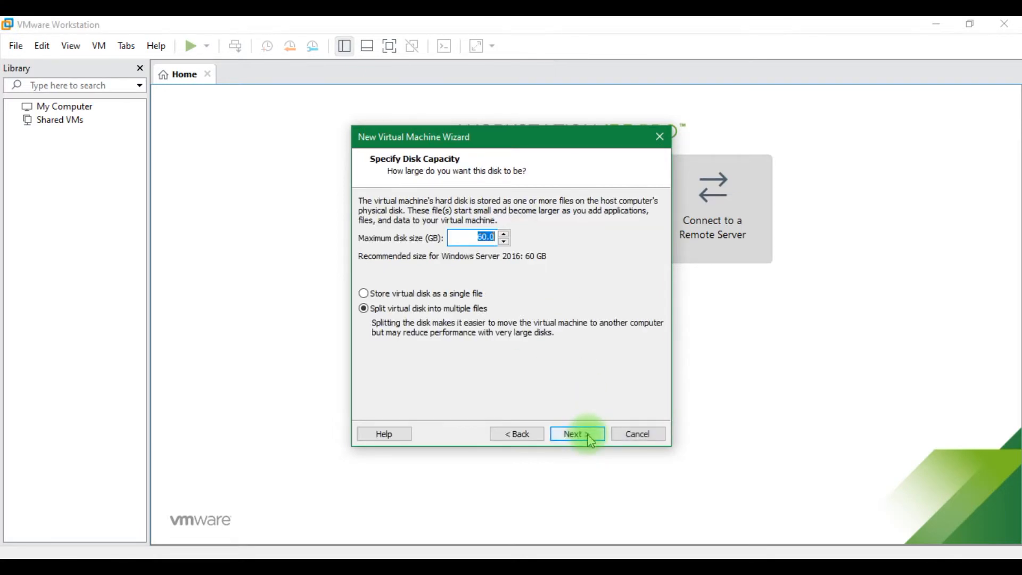
left_click(469, 293)
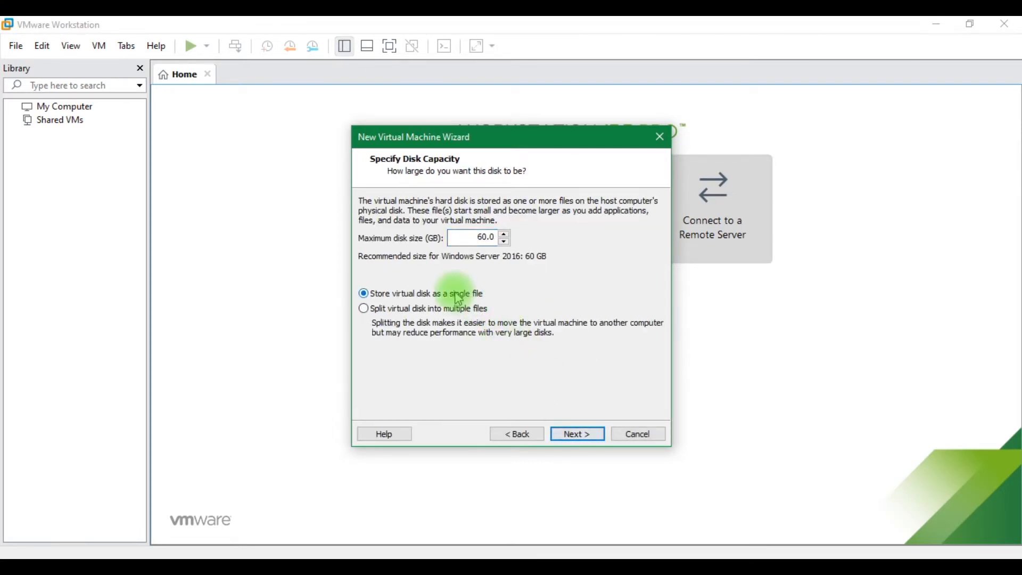
left_click(579, 435)
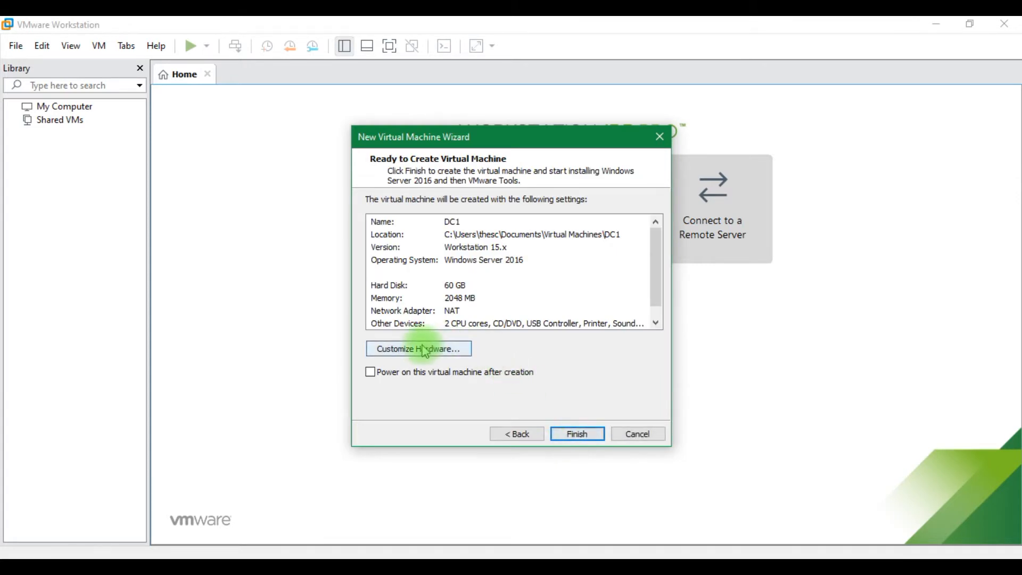
left_click(578, 434)
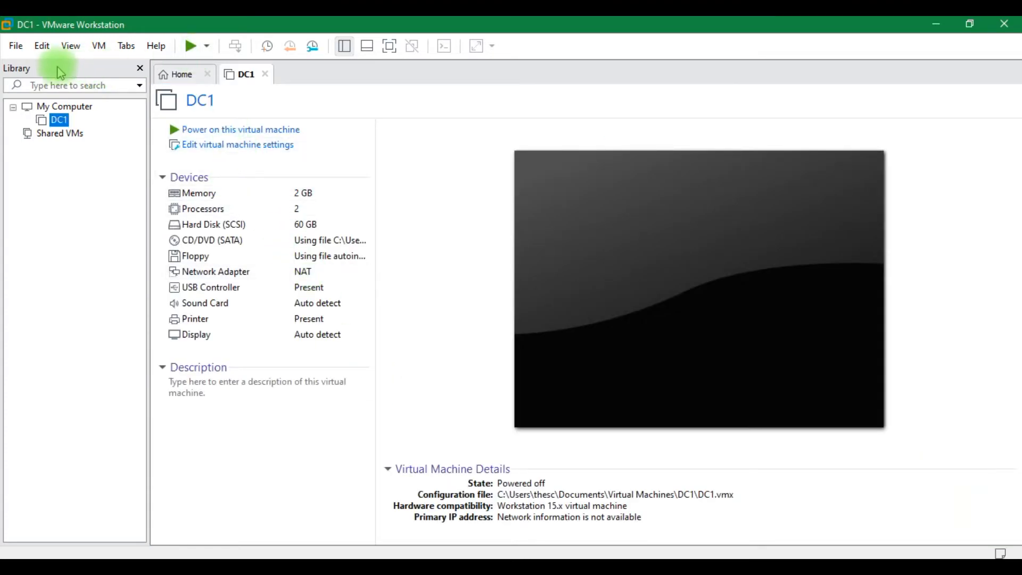
Start a Typical new virtual machine using the detected Windows Server 2016 image
left_click(12, 52)
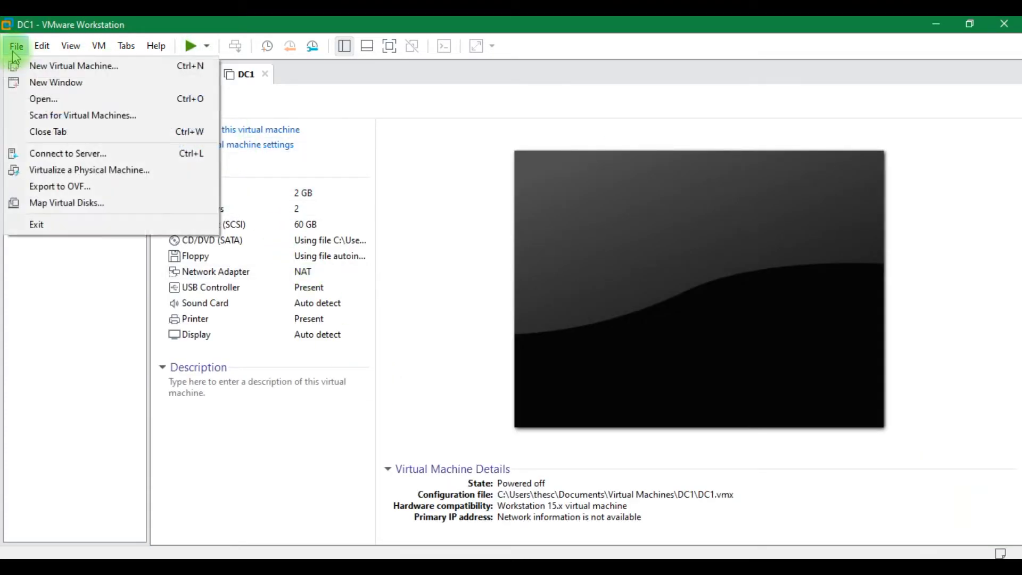
left_click(36, 70)
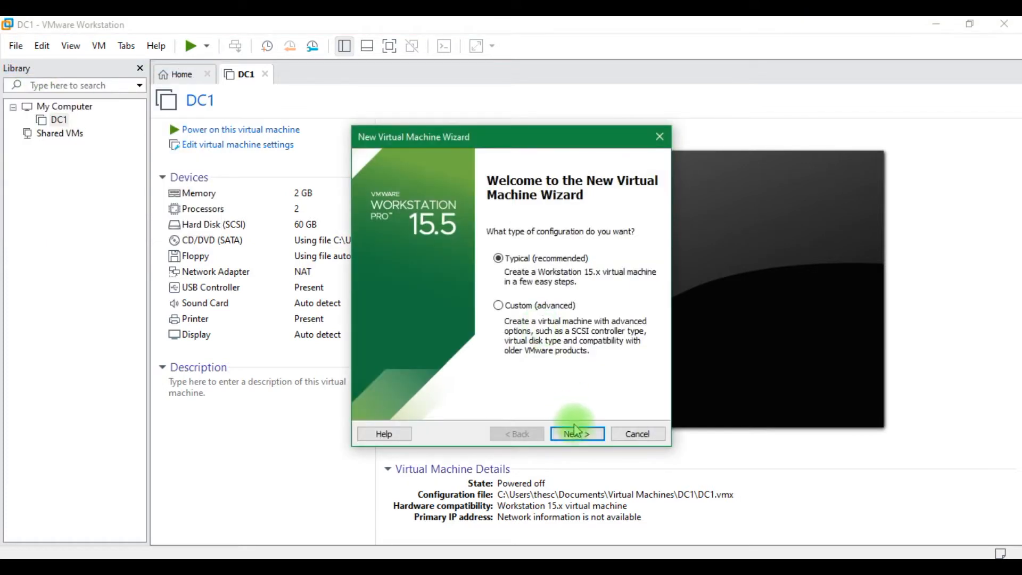
left_click(579, 434)
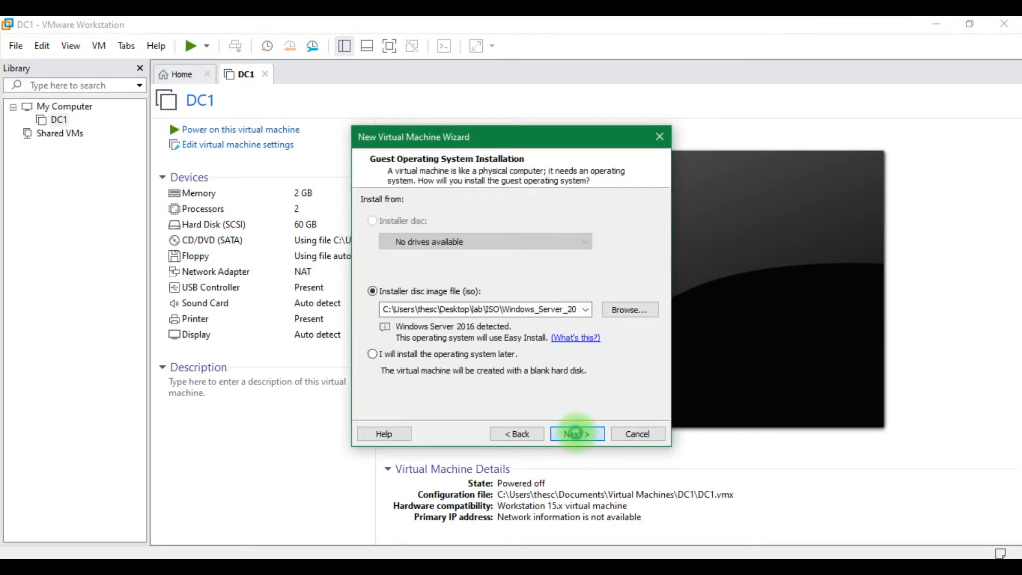
left_click(576, 433)
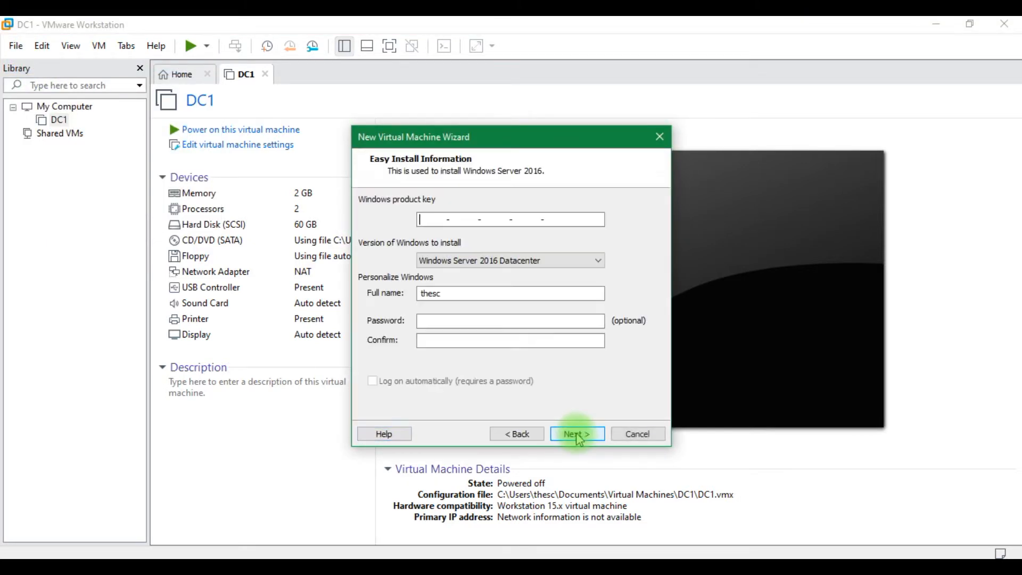
Enter Administrator as the user and continue without a product key, suppressing the warning
left_click(450, 294)
type("Administrator")
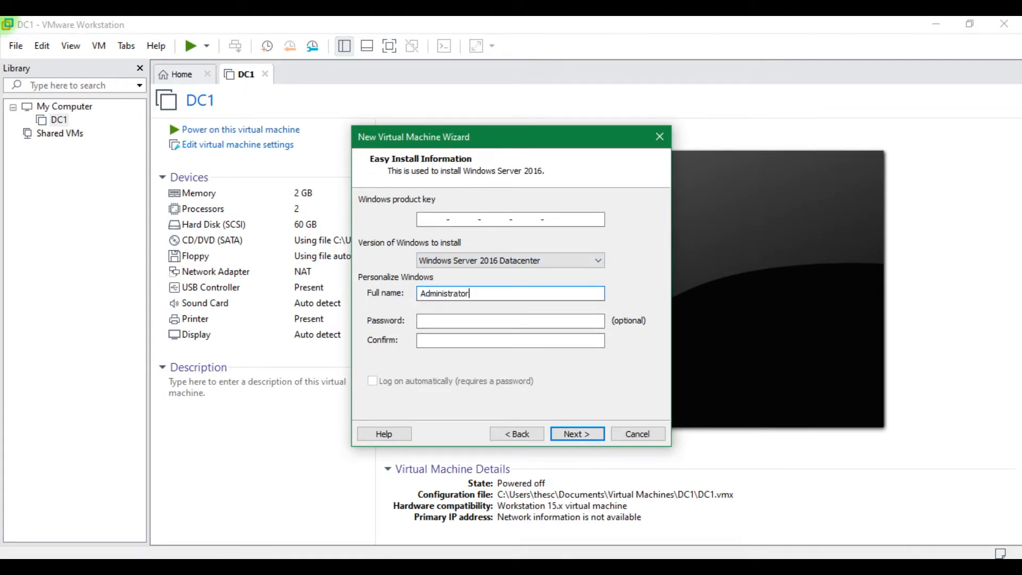
left_click(590, 432)
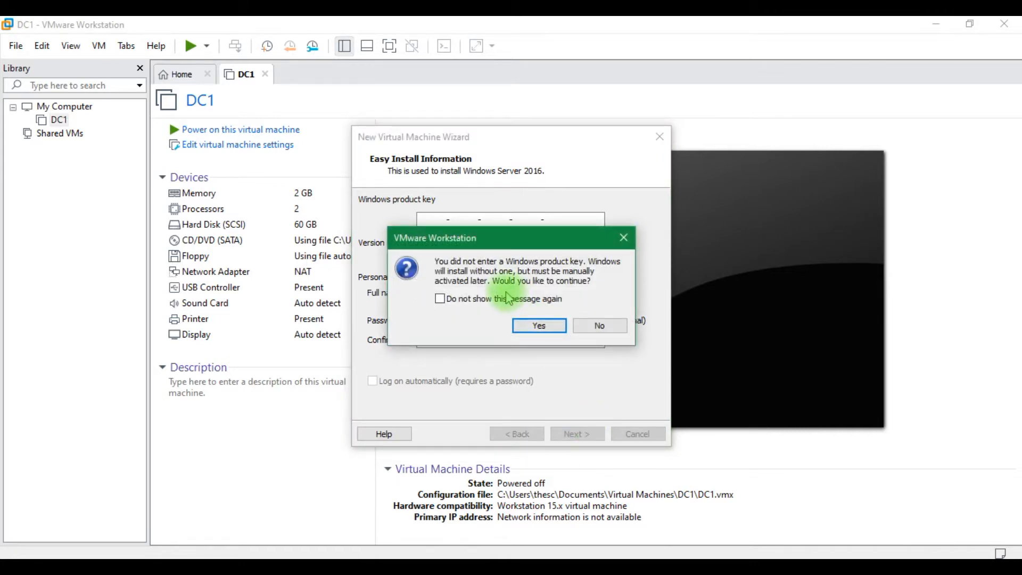
left_click(508, 299)
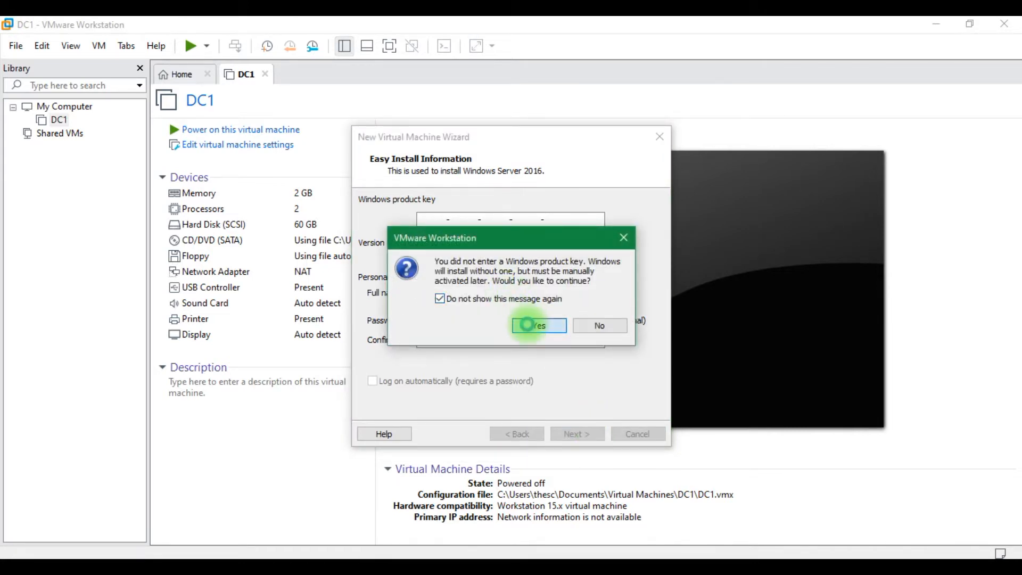
left_click(532, 325)
Name the machine Exchange, store its disk as a single file, and create it
type("Exch")
key("BackSpace")
key("BackSpace")
key("BackSpace")
key("BackSpace")
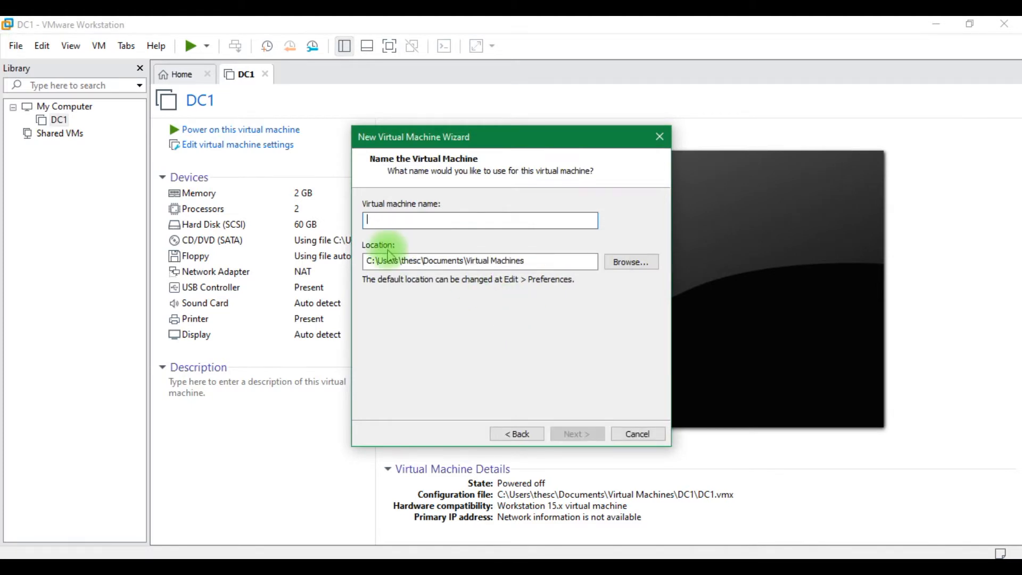
type("Exchange")
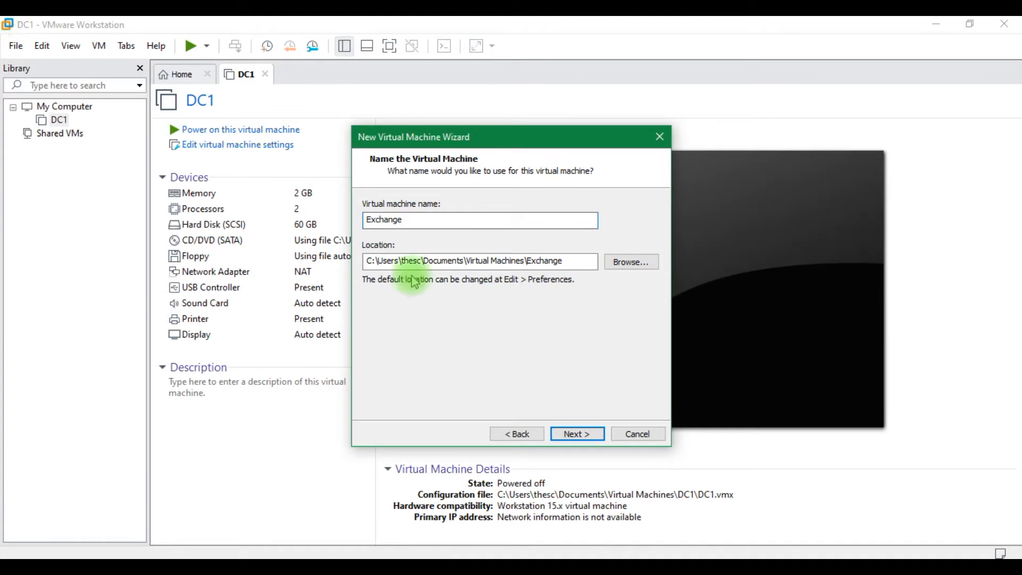
left_click(576, 434)
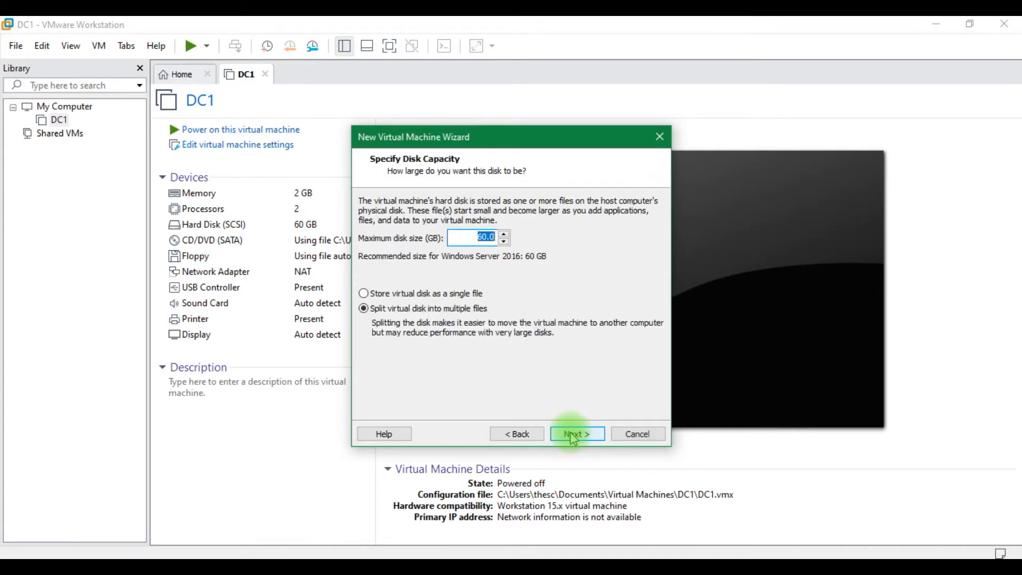
left_click(422, 293)
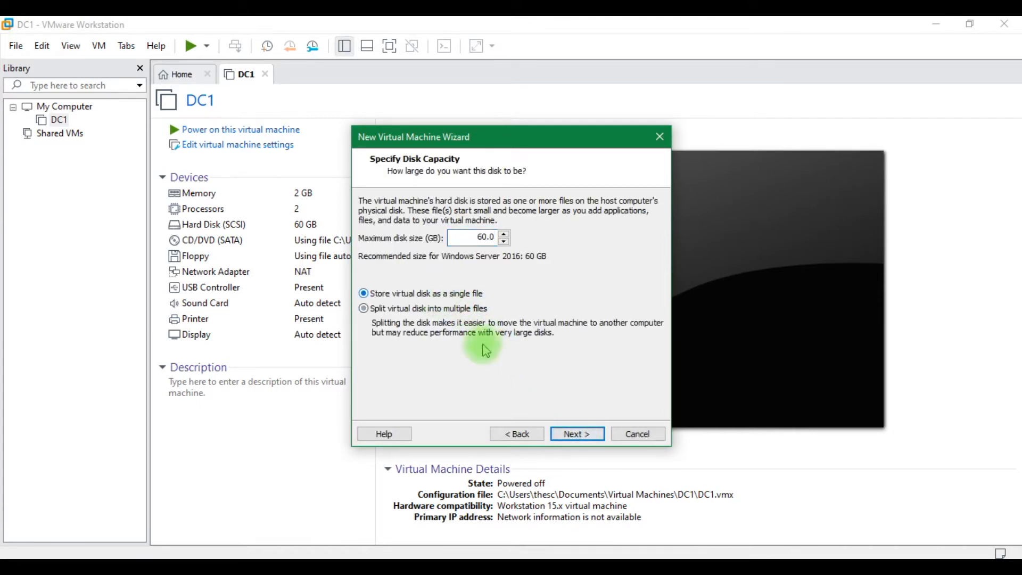
left_click(578, 434)
left_click(574, 436)
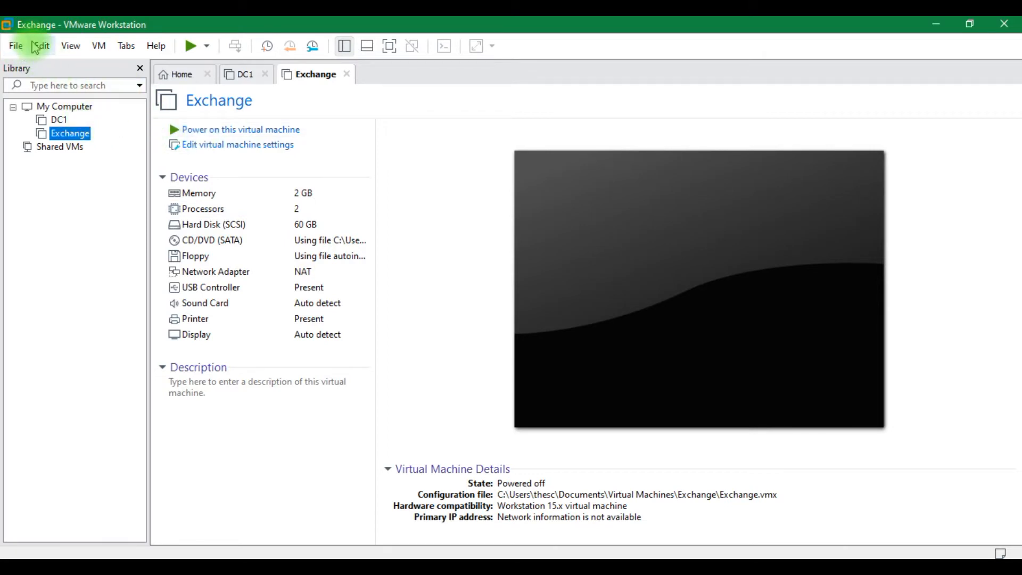
Start a Typical new virtual machine from a different installer ISO in the ISO folder
left_click(18, 47)
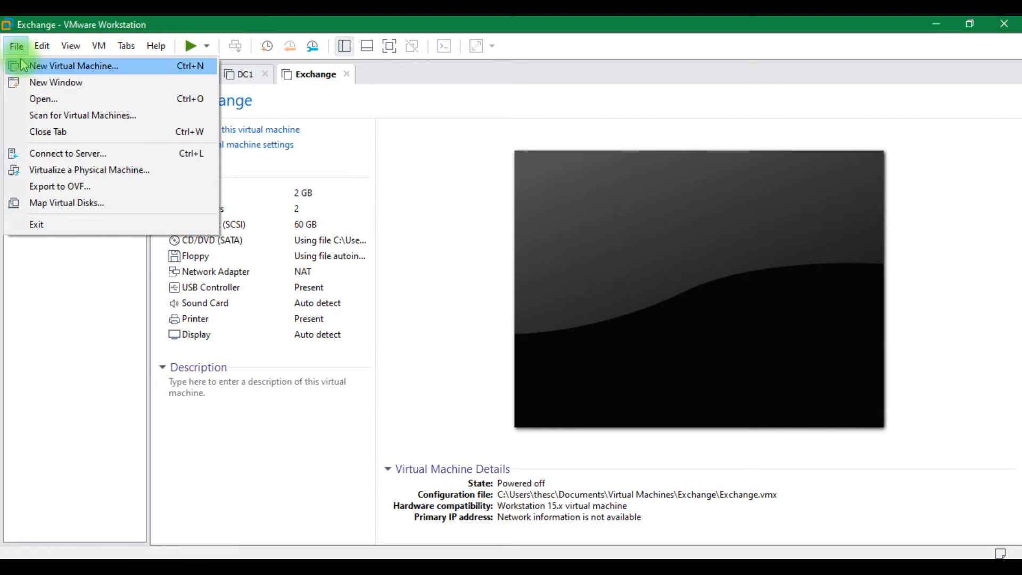
left_click(22, 65)
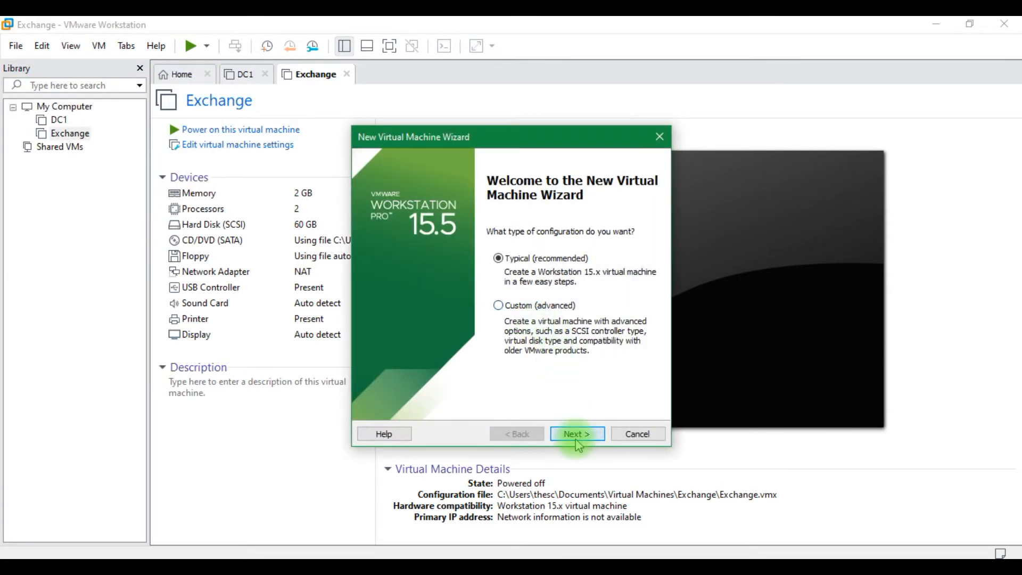
left_click(576, 434)
left_click(621, 311)
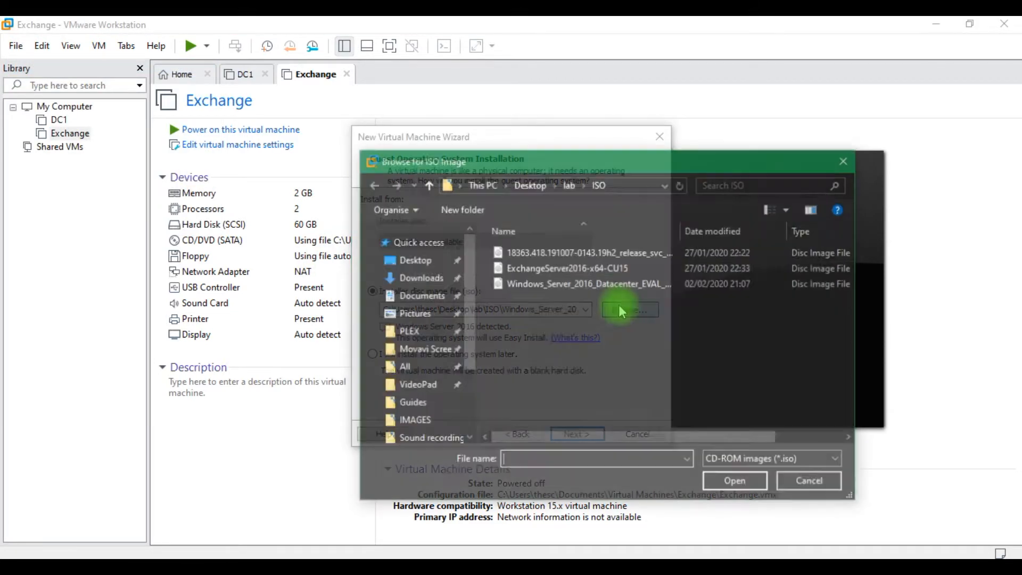
double_click(572, 260)
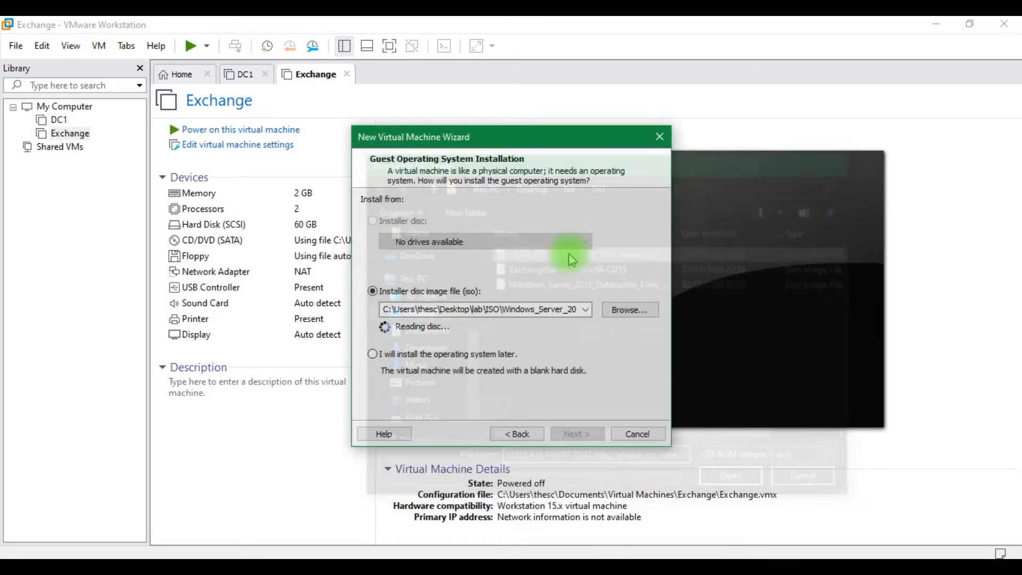
left_click(576, 434)
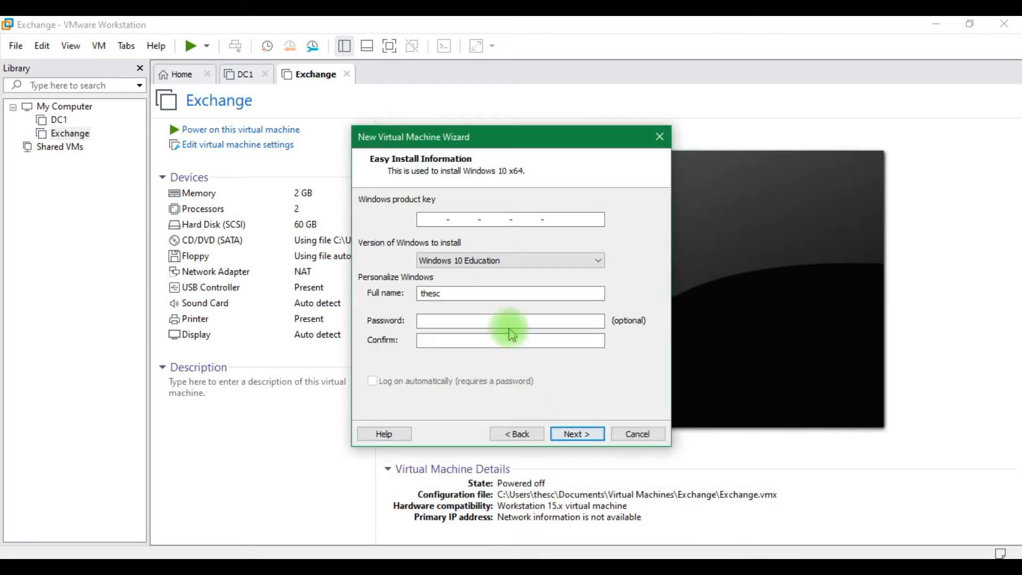
Enter Administrator as the user and choose the Windows 10 Enterprise edition
left_click(445, 294)
key("Caps_Lock")
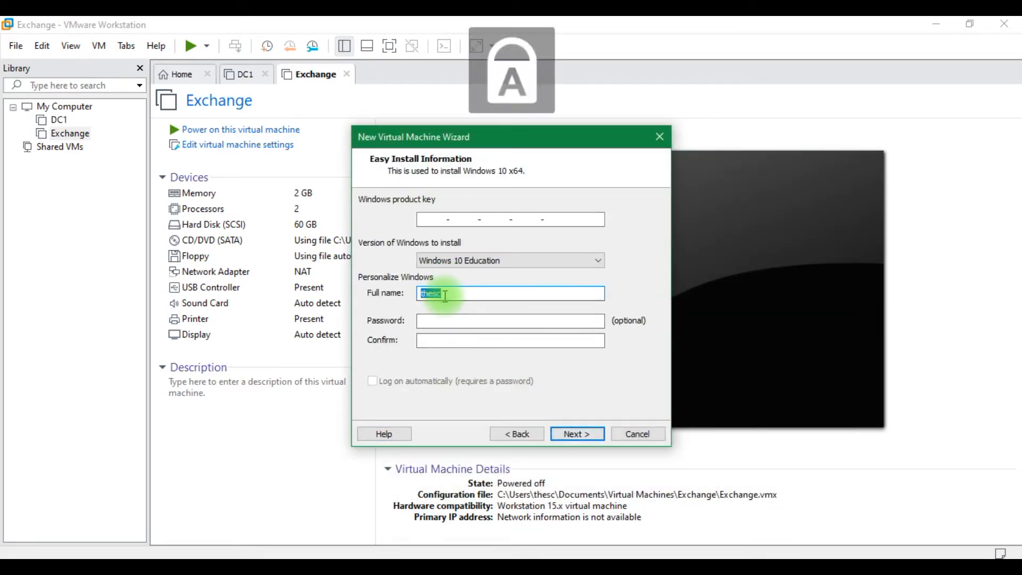
type("A")
key("Caps_Lock")
type("dministrator")
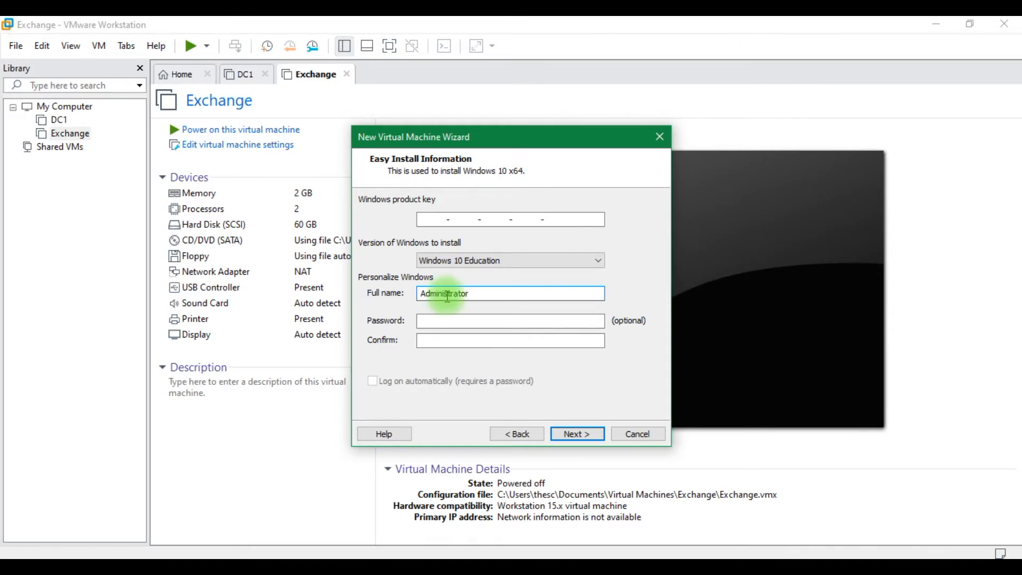
left_click(511, 262)
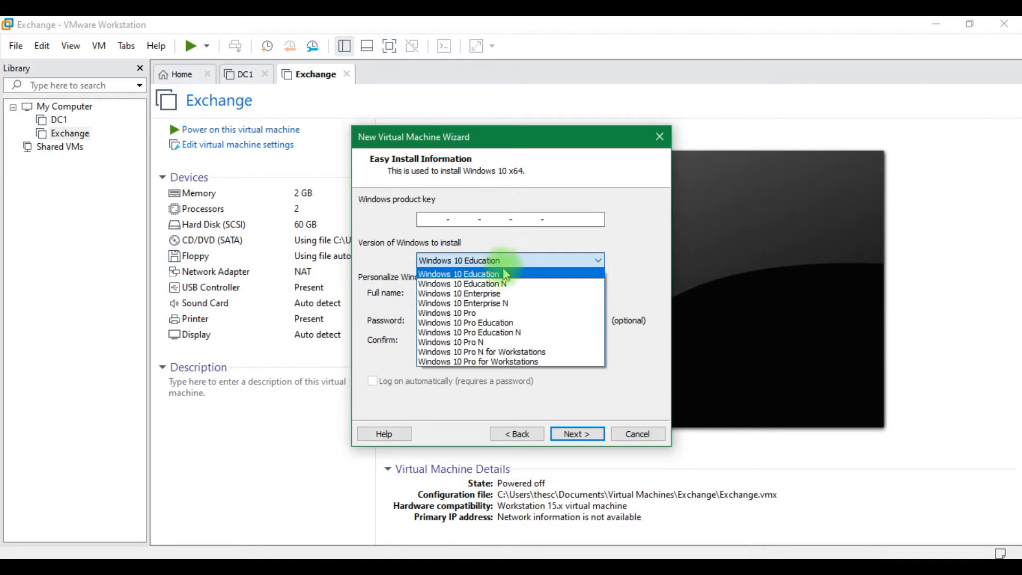
left_click(495, 294)
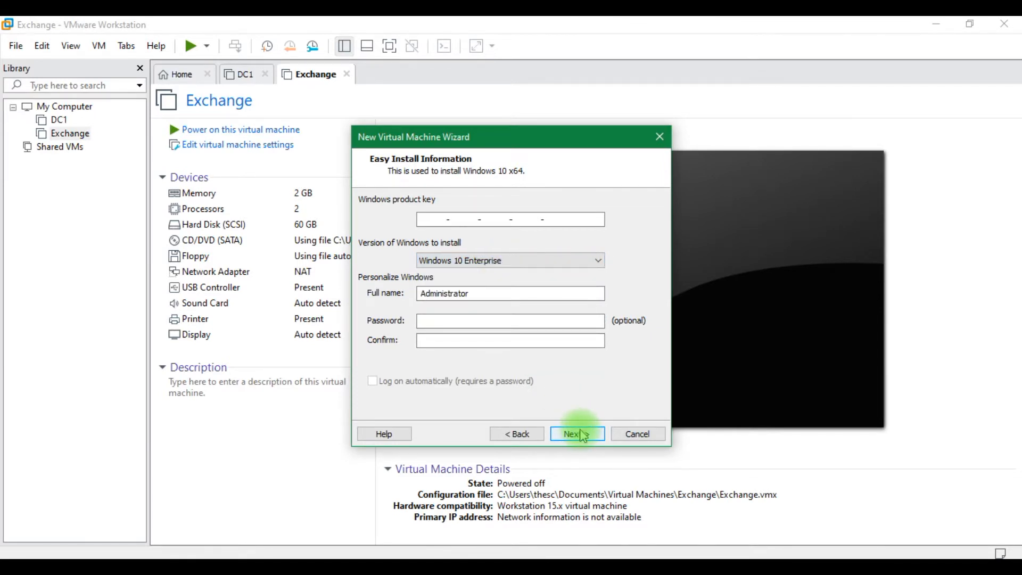
left_click(578, 434)
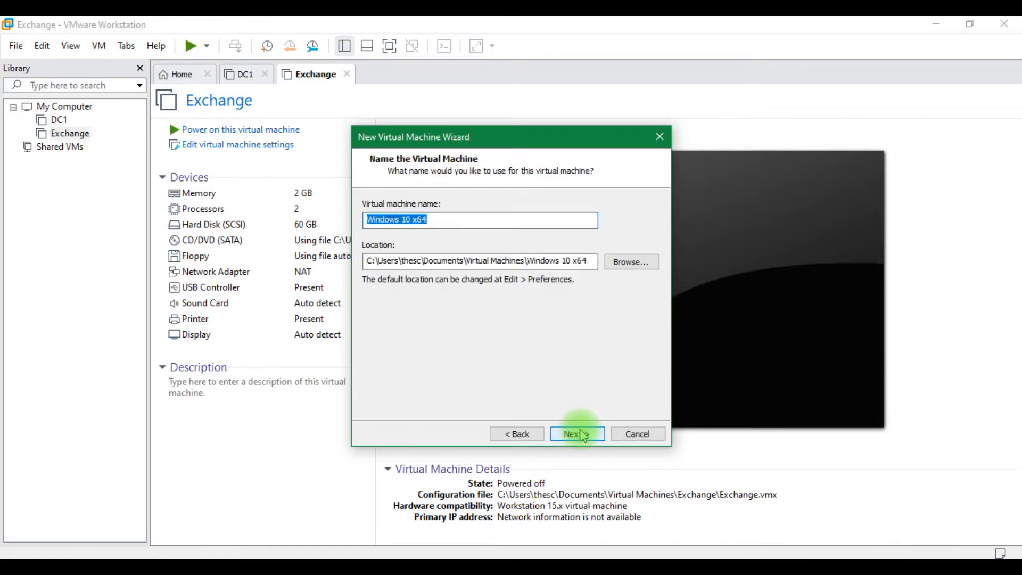
Name the machine CL1, keep the 60 GB disk, and create it
key("Caps_Lock")
type("DC")
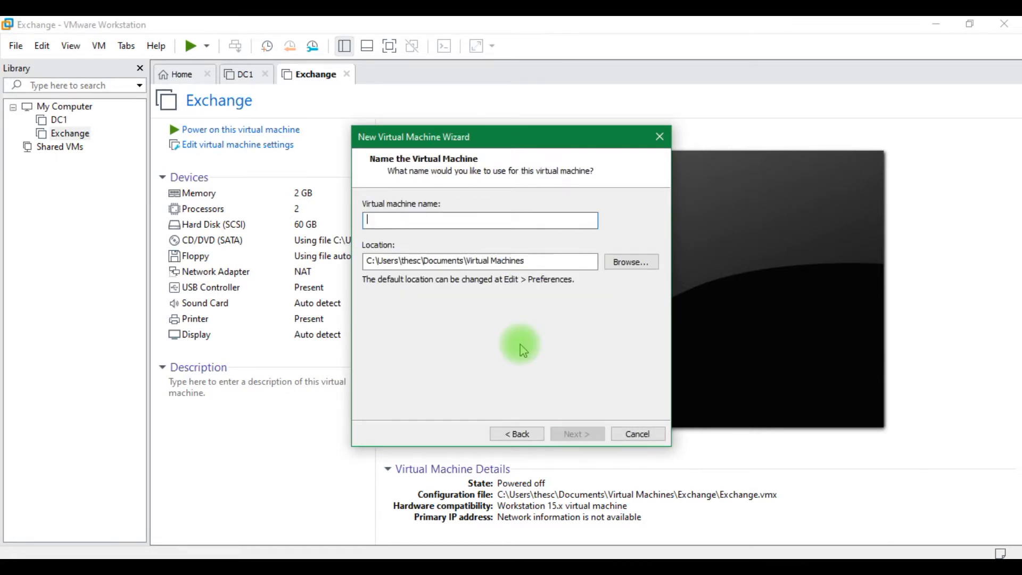
type("CL1")
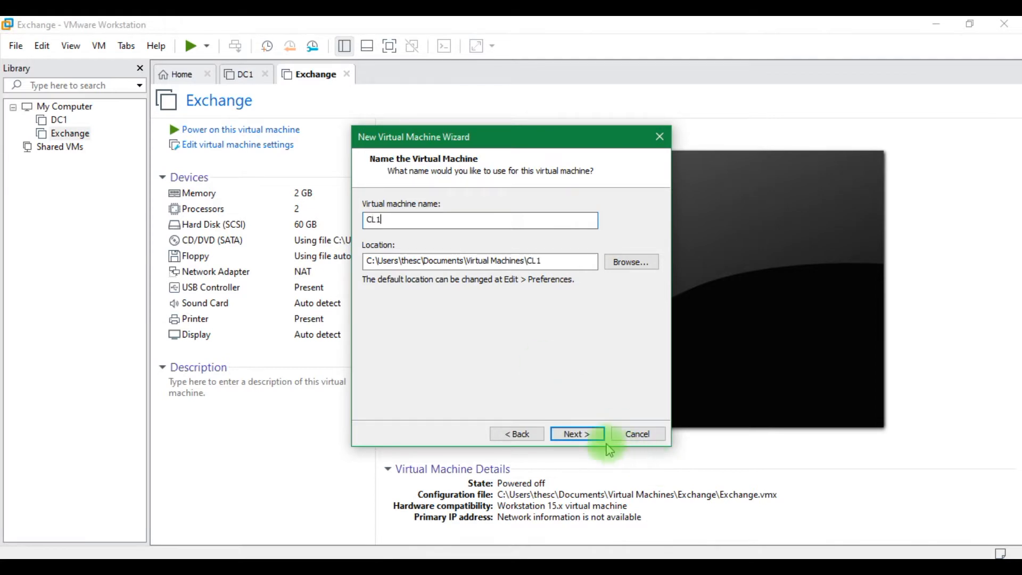
left_click(586, 435)
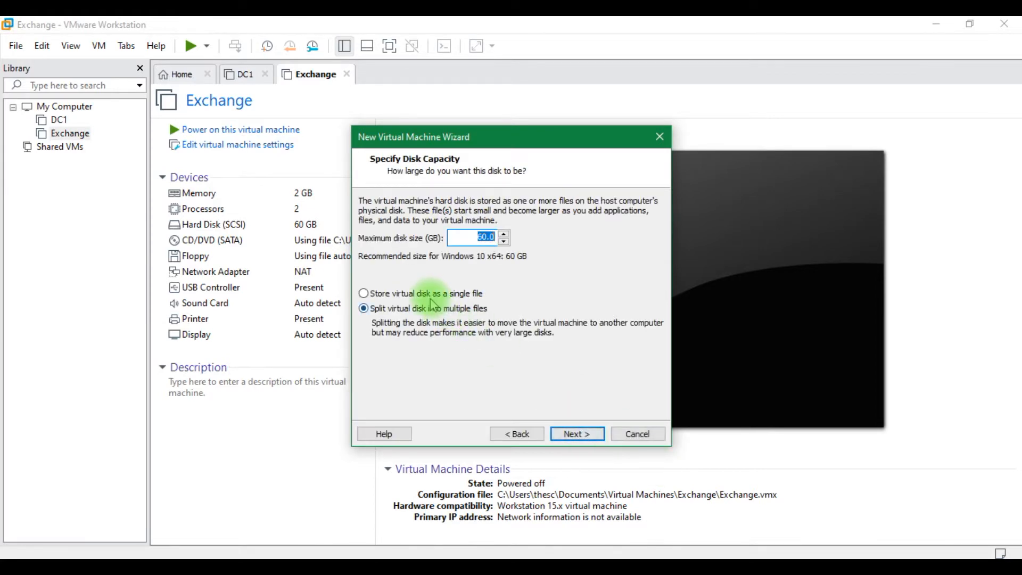
left_click(581, 437)
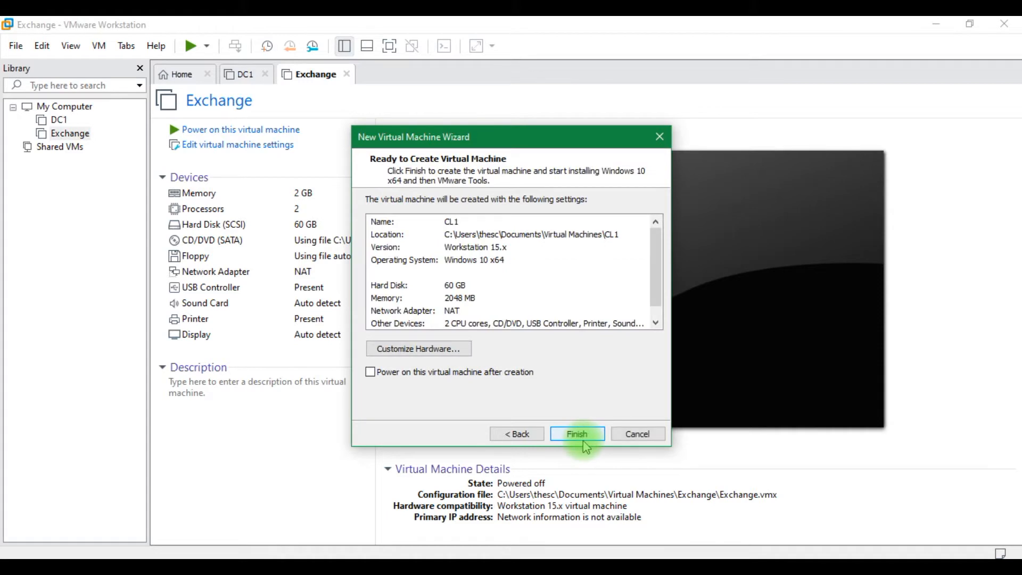
left_click(584, 435)
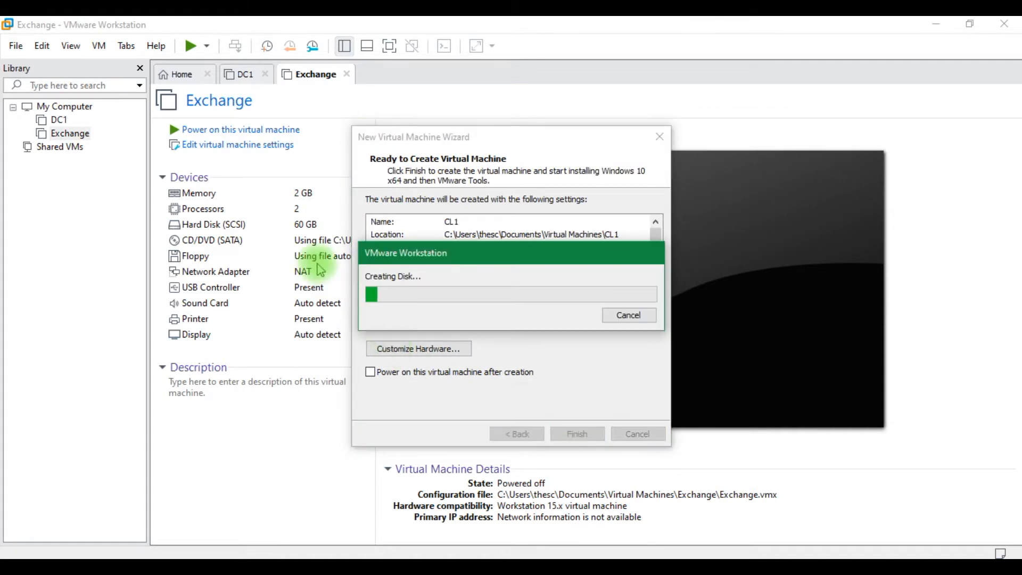
Power on the DC1, Exchange and CL1 virtual machines
left_click(240, 75)
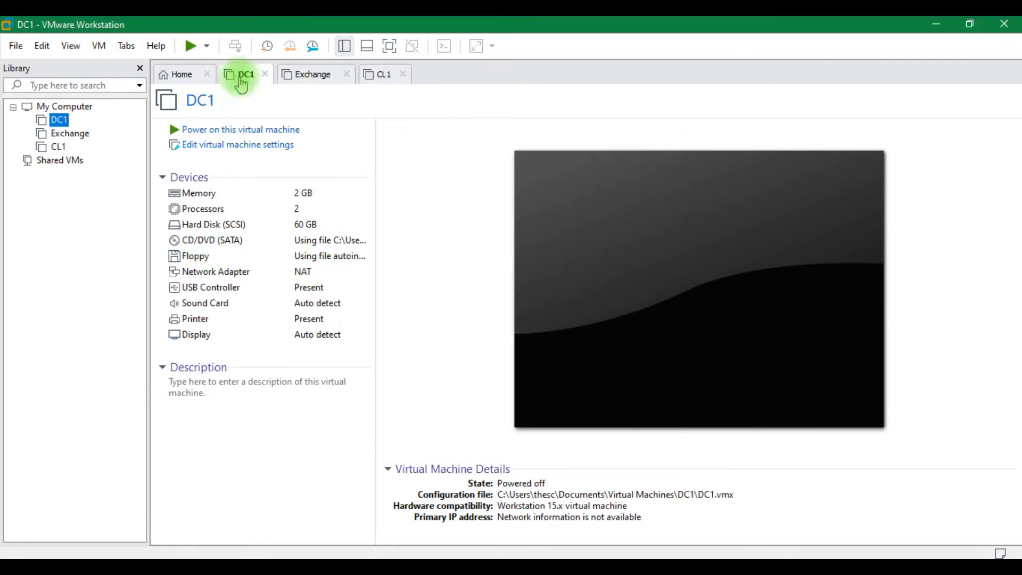
left_click(241, 129)
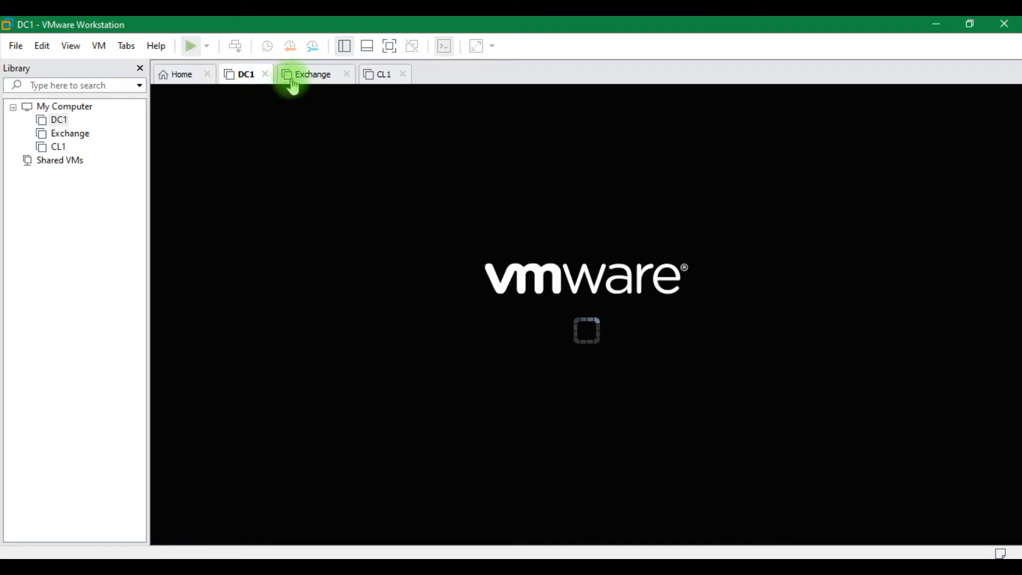
left_click(303, 75)
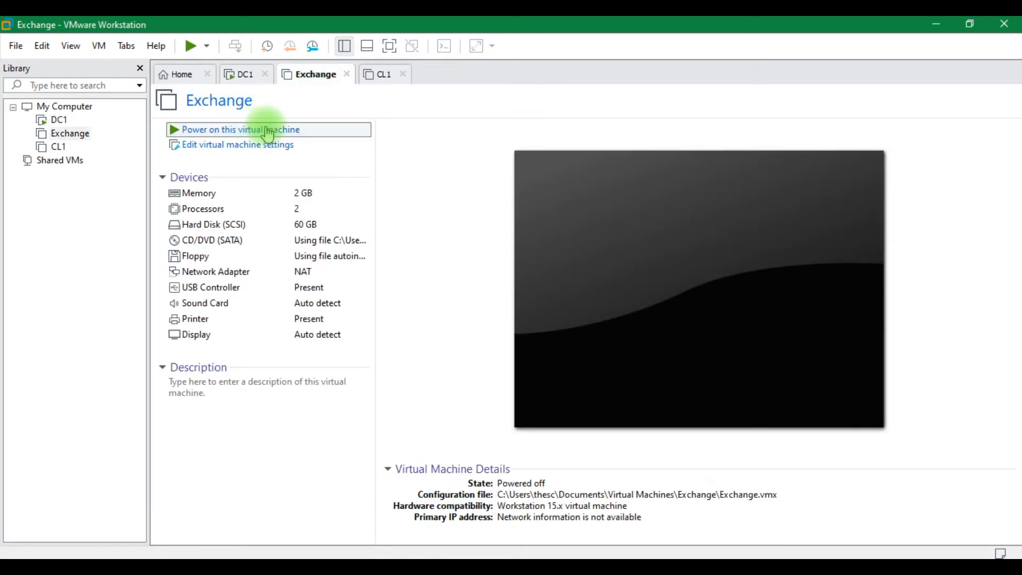
left_click(255, 130)
left_click(378, 79)
left_click(244, 130)
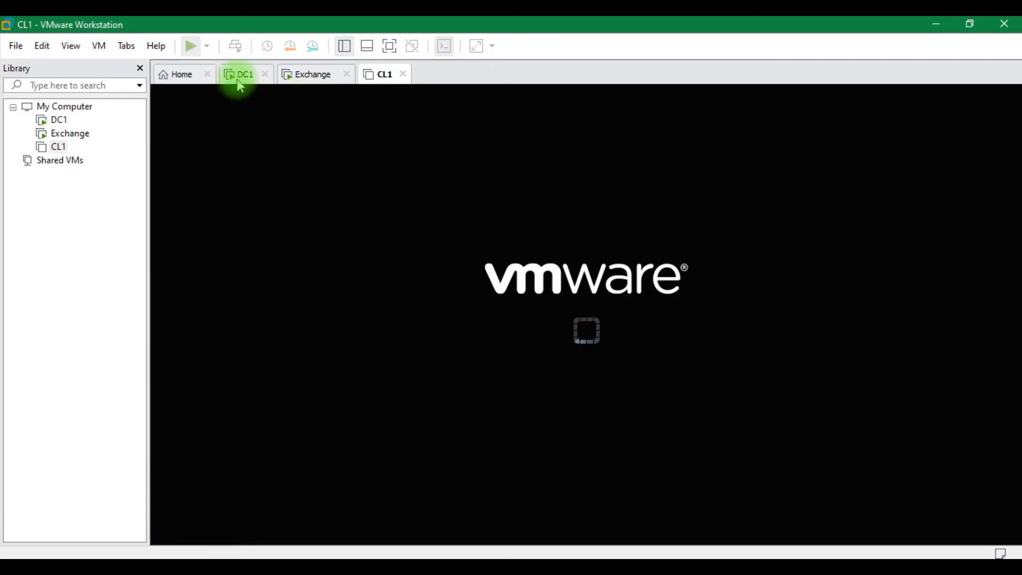
left_click(239, 79)
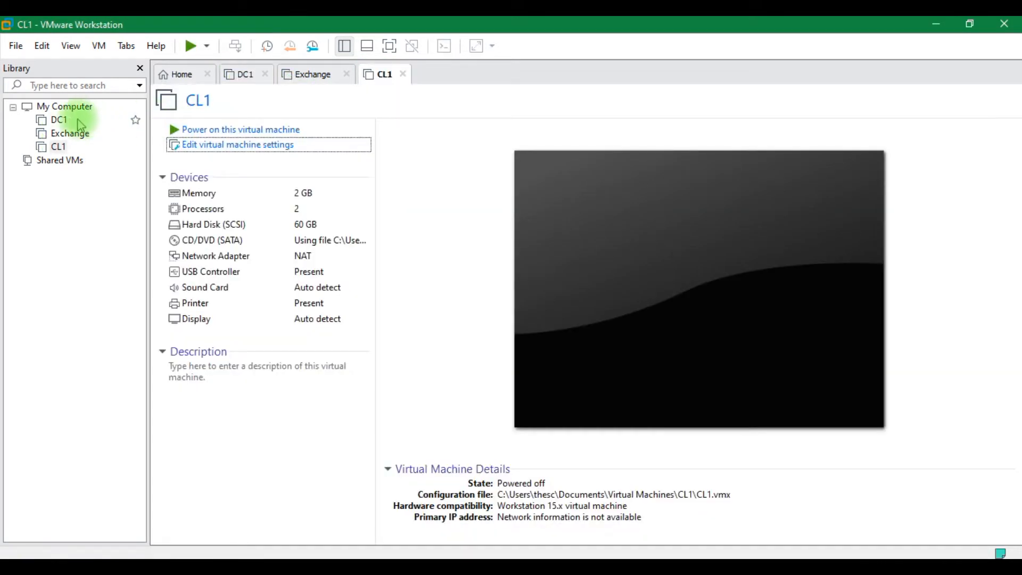
left_click(80, 123)
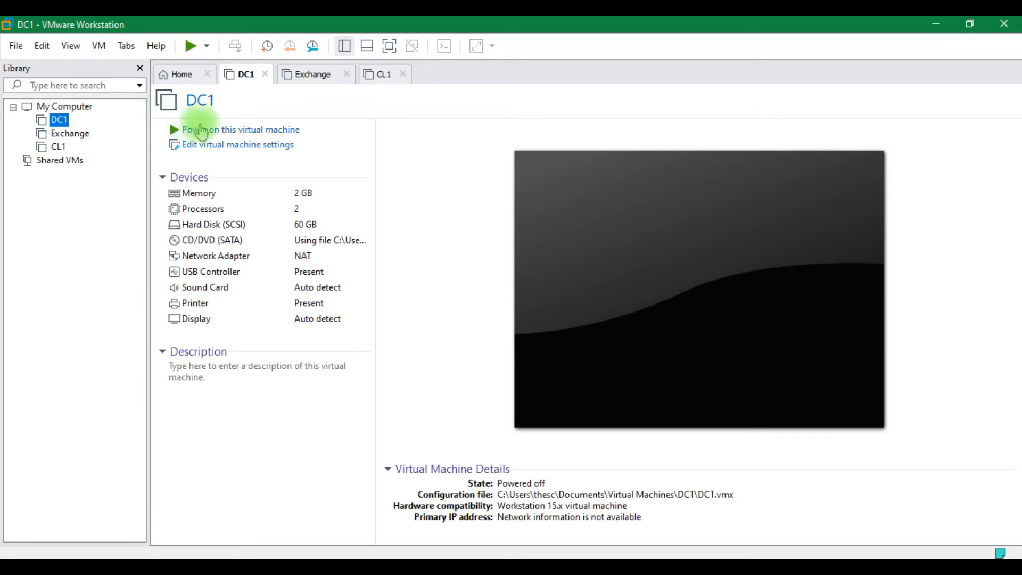
left_click(214, 133)
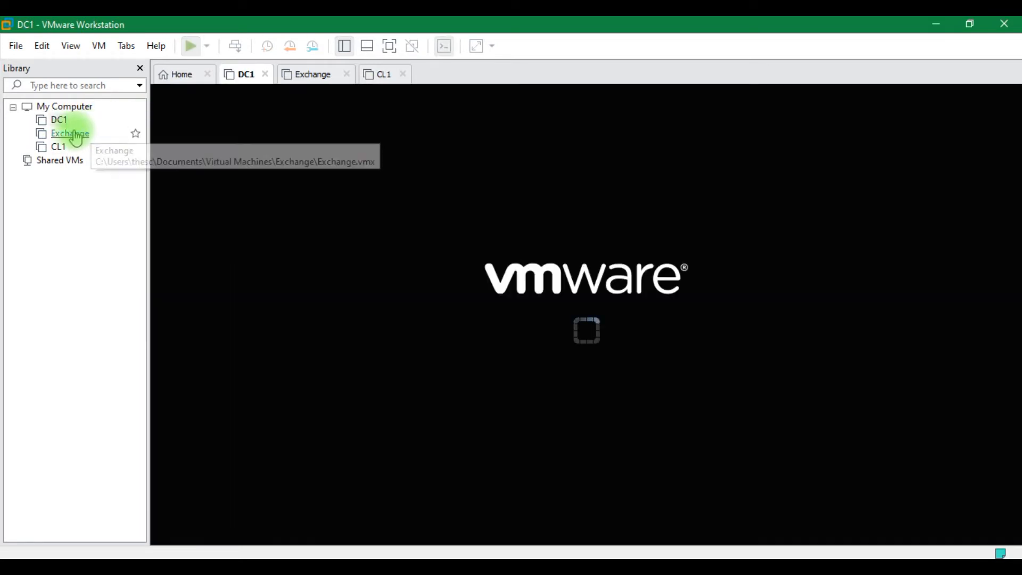
left_click(69, 133)
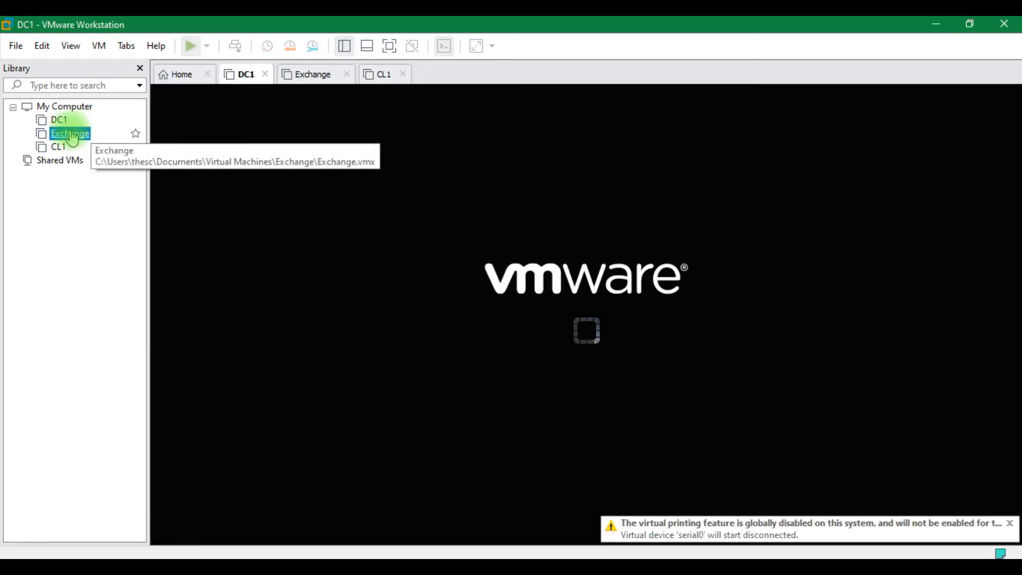
left_click(214, 133)
left_click(57, 146)
left_click(229, 130)
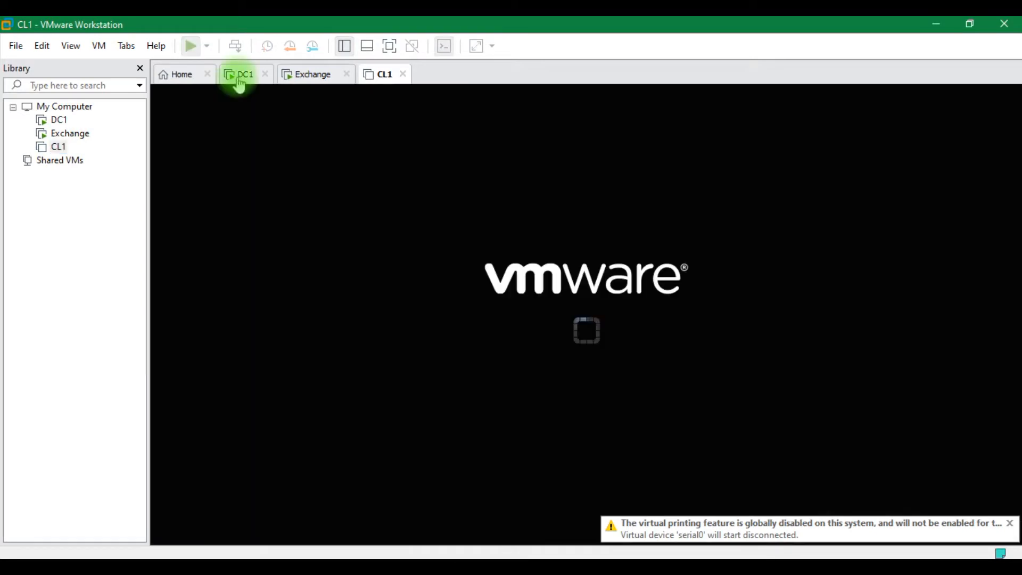
On DC1, set English (United Kingdom) format and UK keyboard, then start installing
left_click(238, 74)
left_click(757, 387)
scroll(748, 399, "up", 1)
left_click(746, 399)
left_click(756, 411)
left_click(775, 473)
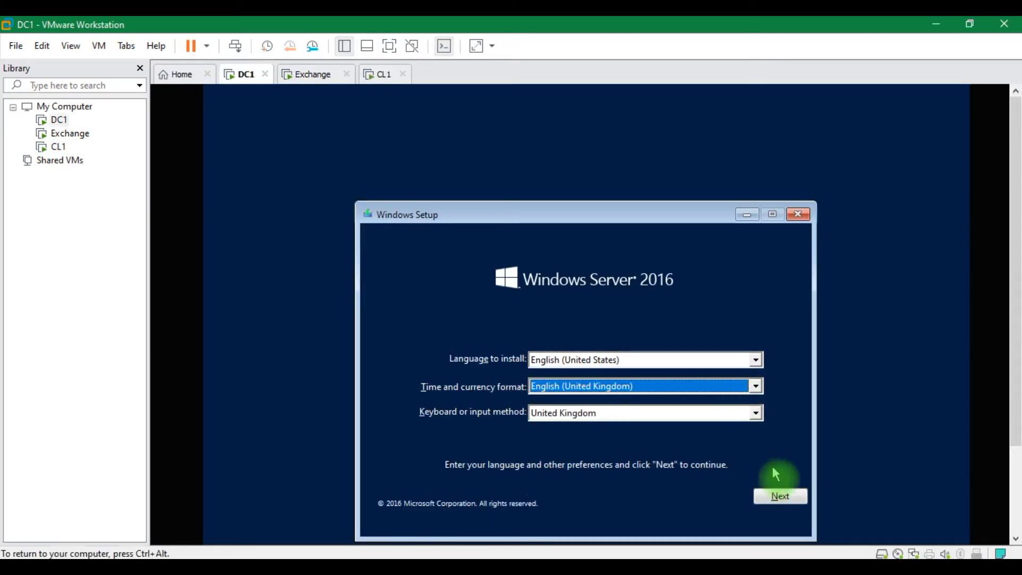
left_click(786, 497)
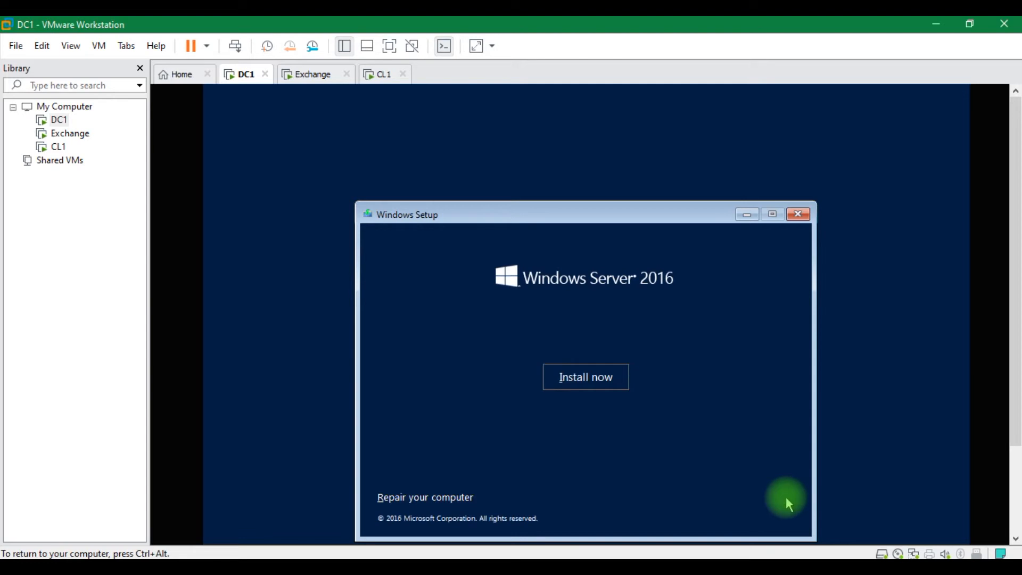
left_click(589, 382)
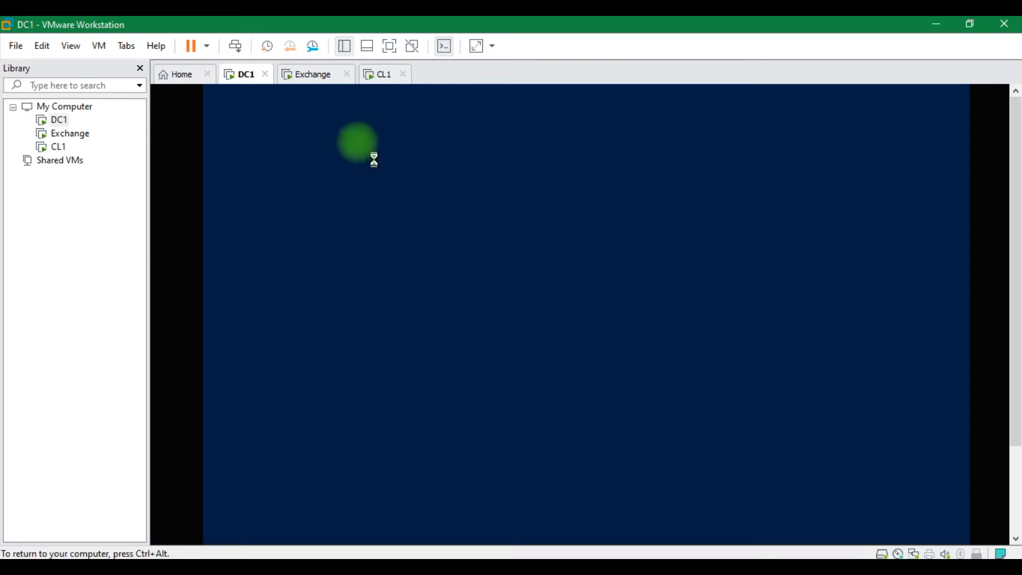
On Exchange, choose English (United Kingdom) time format and start the Windows Server install
left_click(314, 77)
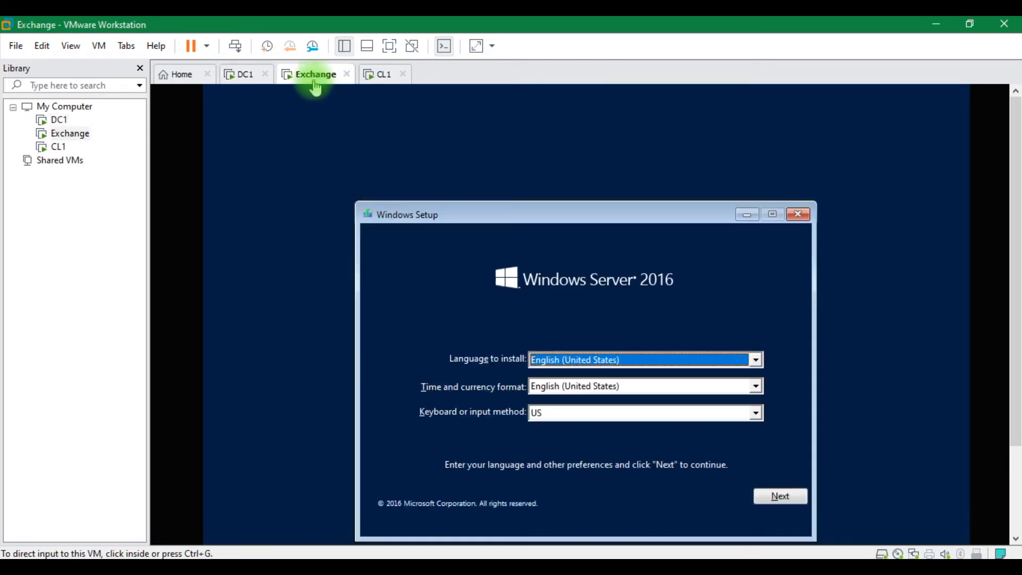
left_click(756, 387)
scroll(751, 398, "up", 1)
left_click(741, 403)
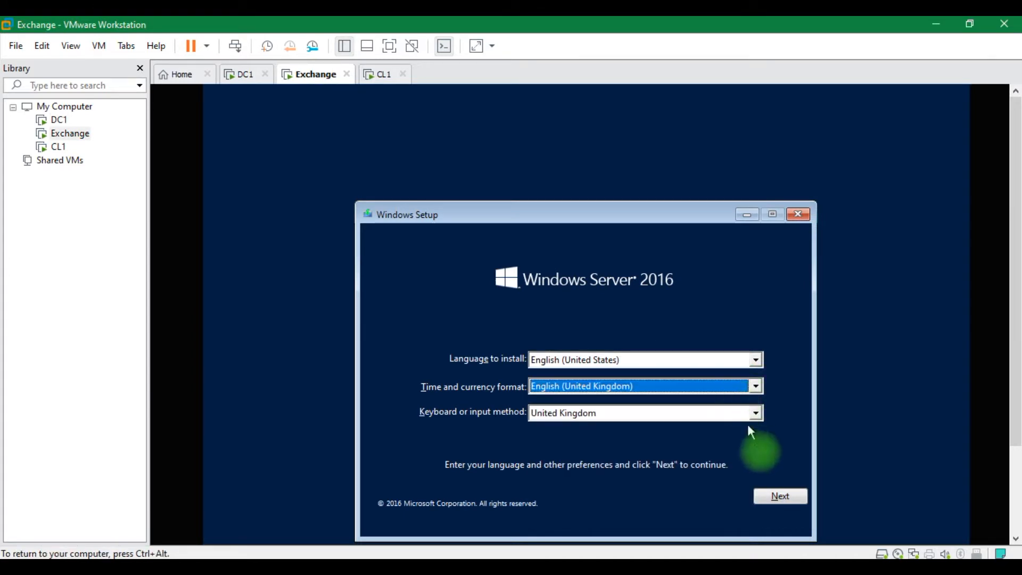
left_click(778, 490)
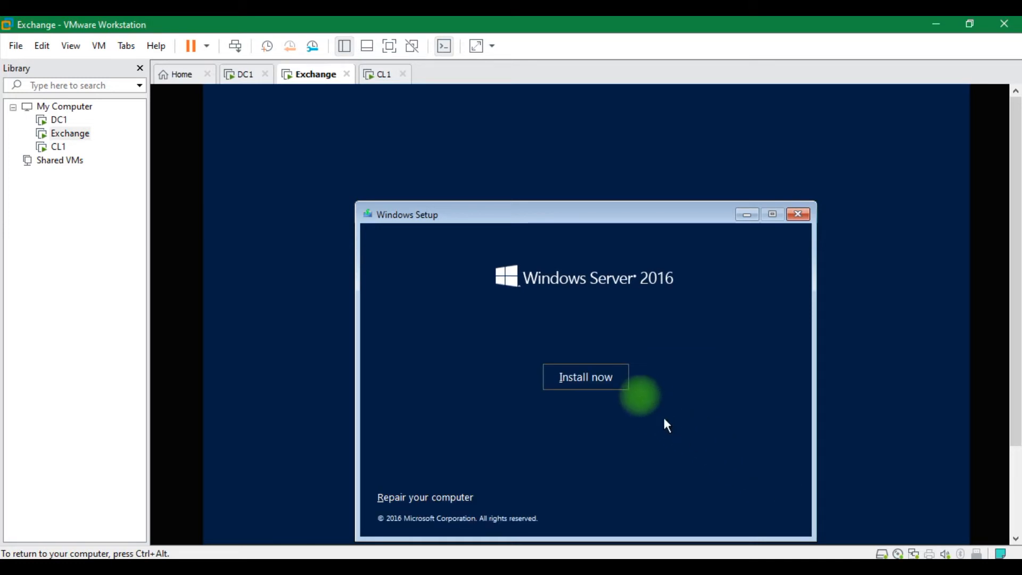
left_click(598, 377)
On CL1, keep English (United Kingdom) format and start installing, then return to DC1
left_click(377, 79)
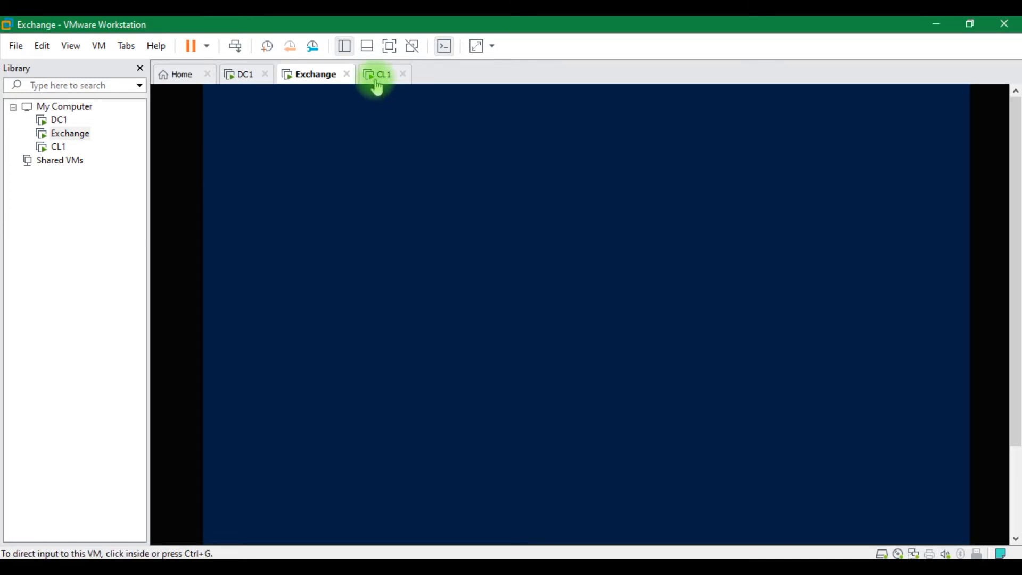
left_click(753, 387)
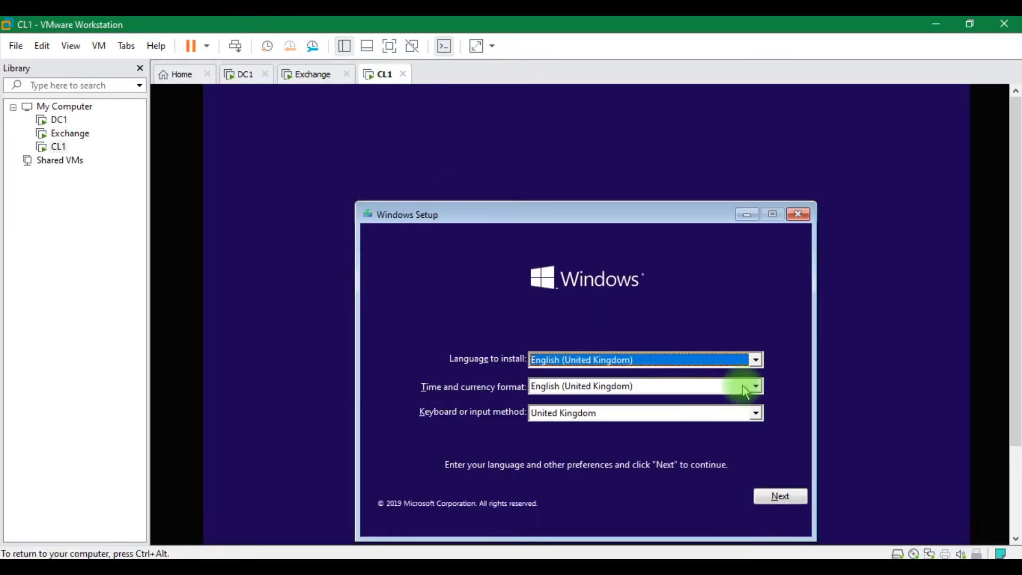
left_click(758, 389)
left_click(777, 498)
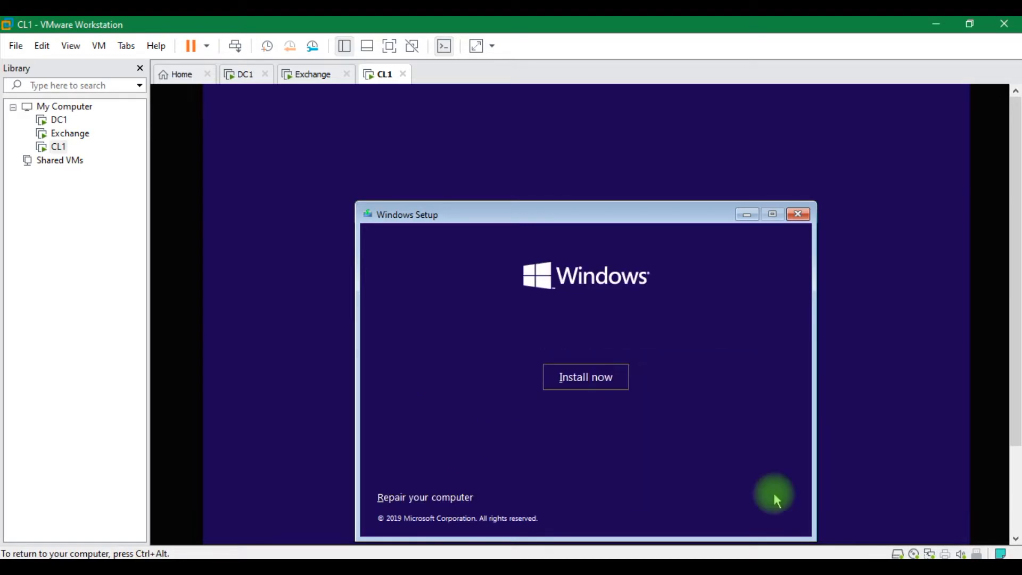
left_click(586, 371)
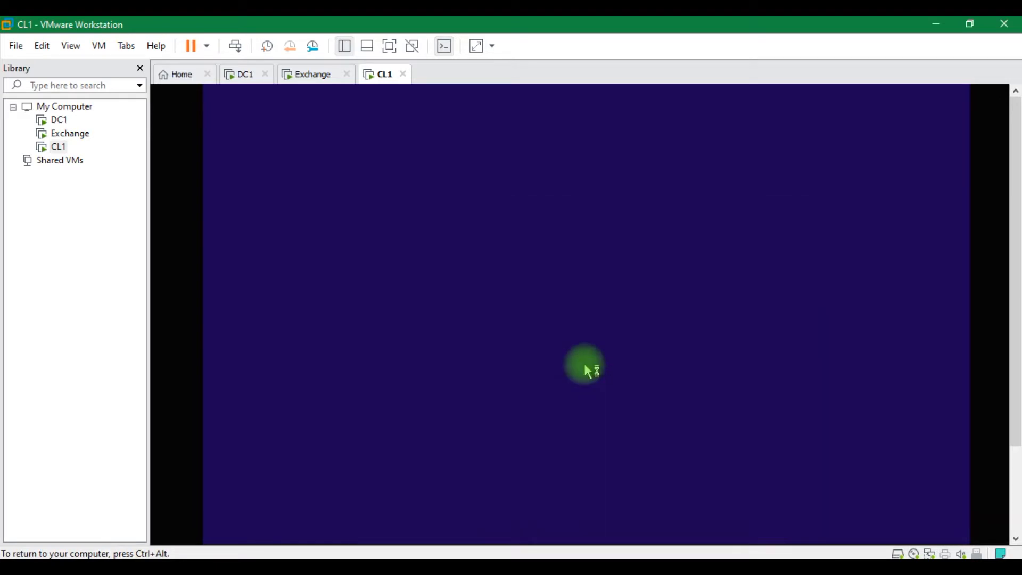
left_click(246, 85)
left_click(482, 257)
On DC1, custom-install Standard Evaluation (Desktop Experience) onto Drive 0 after accepting the licence
left_click(650, 261)
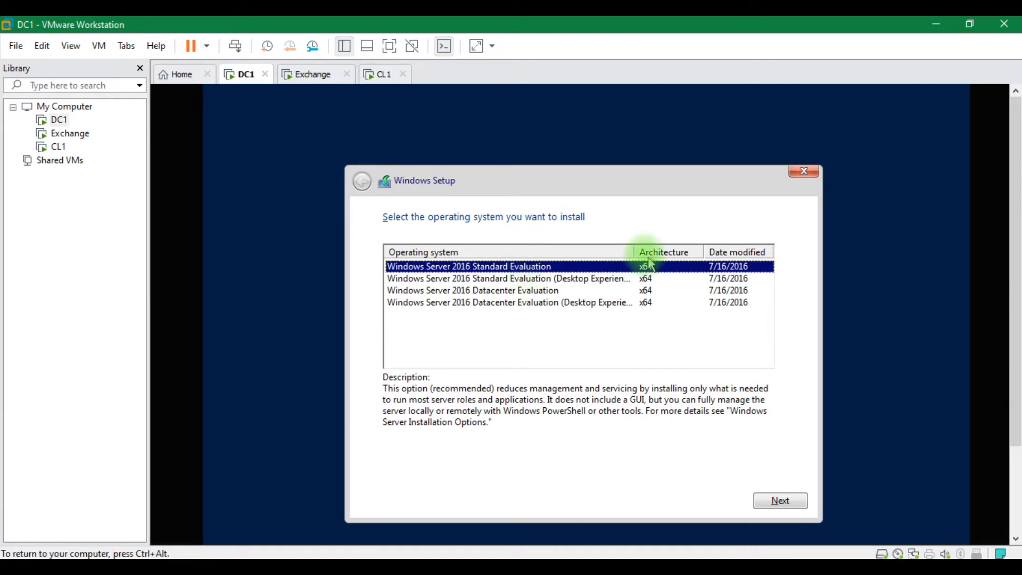
left_click_drag(636, 248, 735, 224)
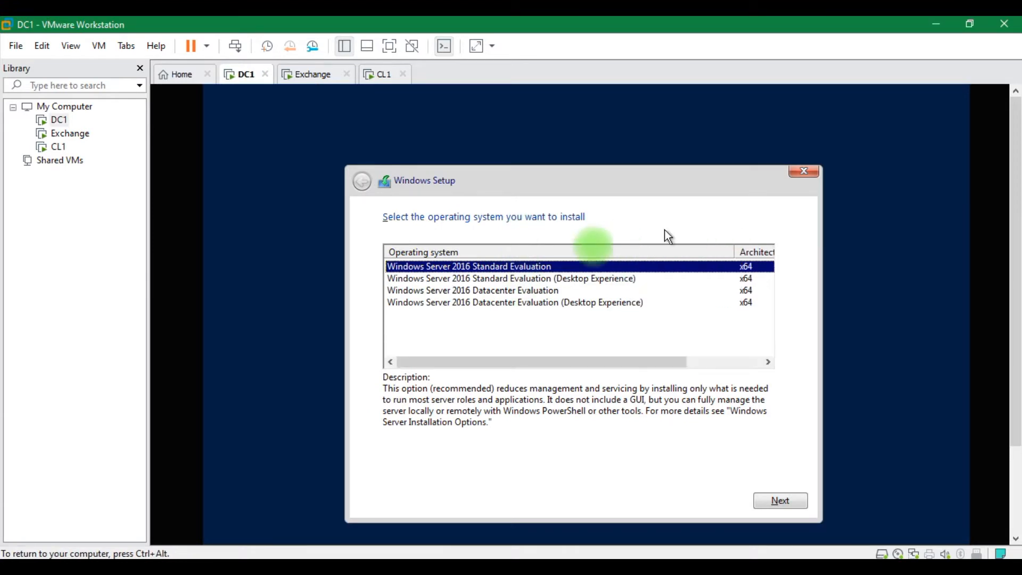
left_click(524, 279)
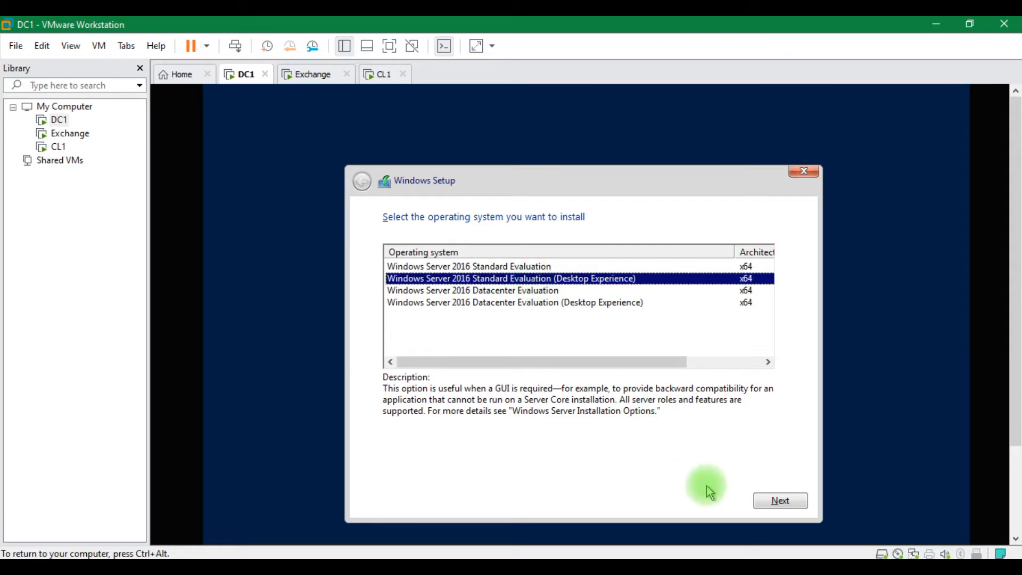
left_click(774, 502)
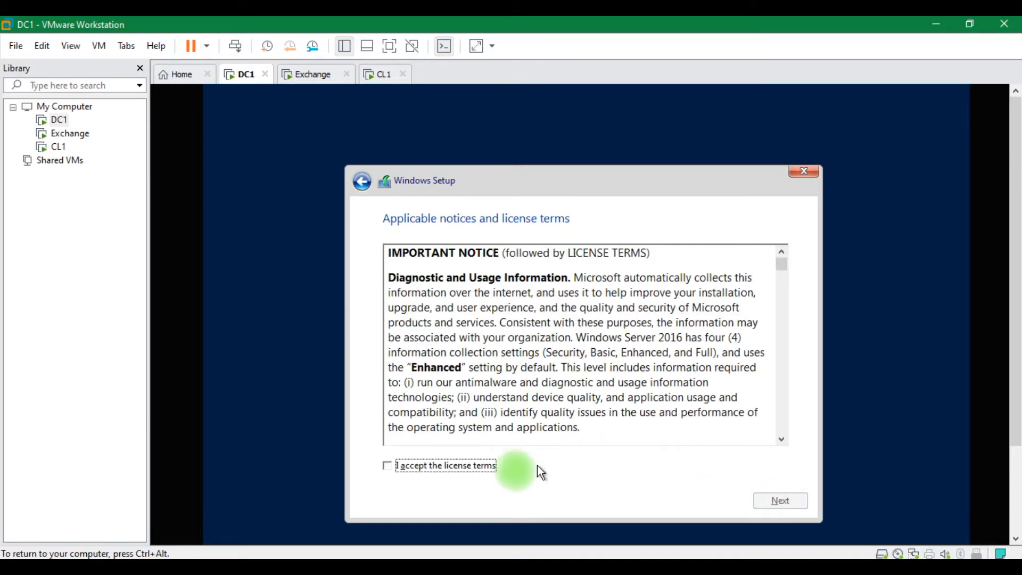
left_click(503, 475)
left_click(780, 500)
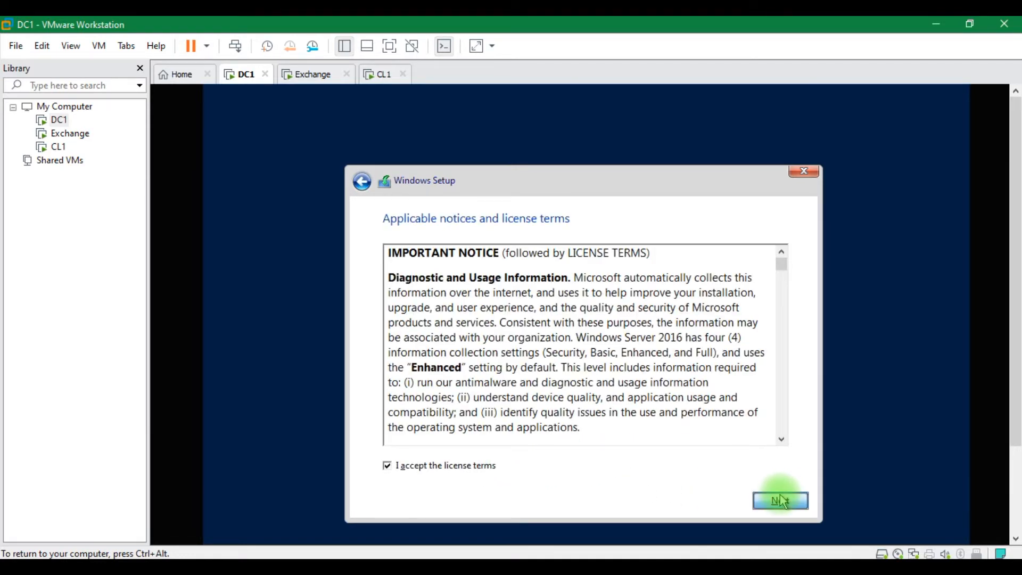
left_click(597, 335)
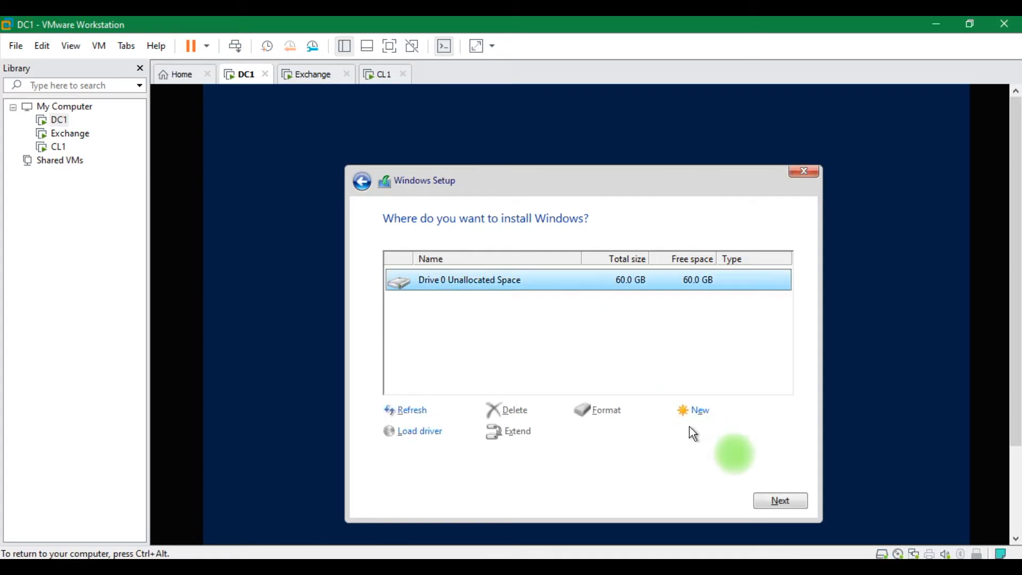
left_click(776, 500)
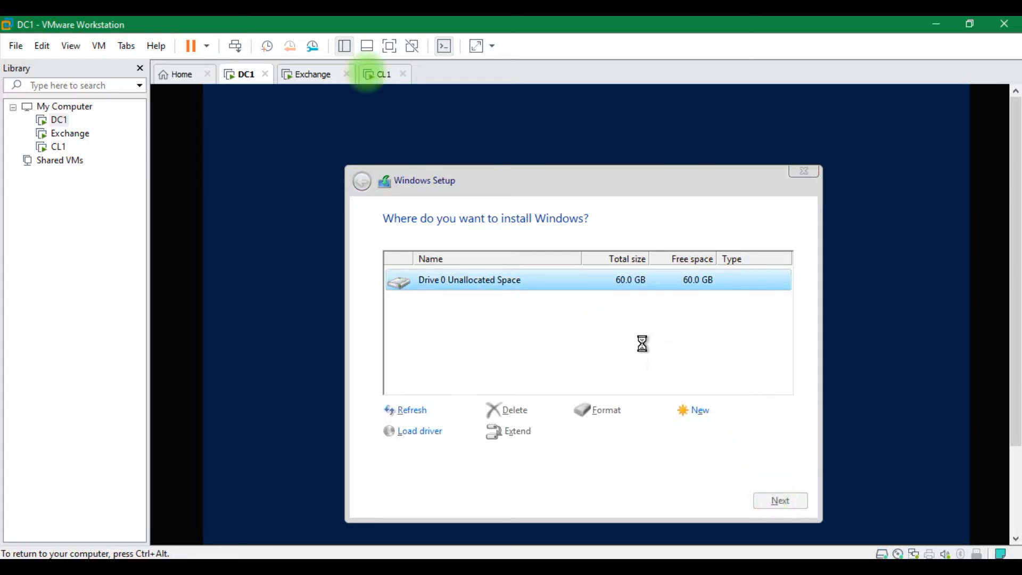
left_click(306, 75)
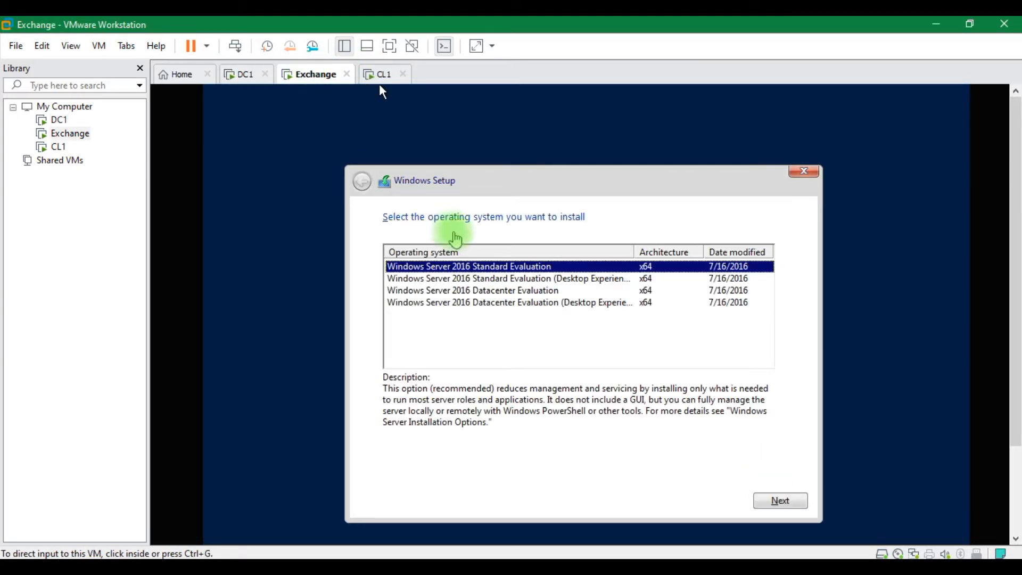
On Exchange, custom-install Standard Evaluation (Desktop Experience) onto Drive 0 after accepting the licence
left_click(485, 278)
left_click(484, 279)
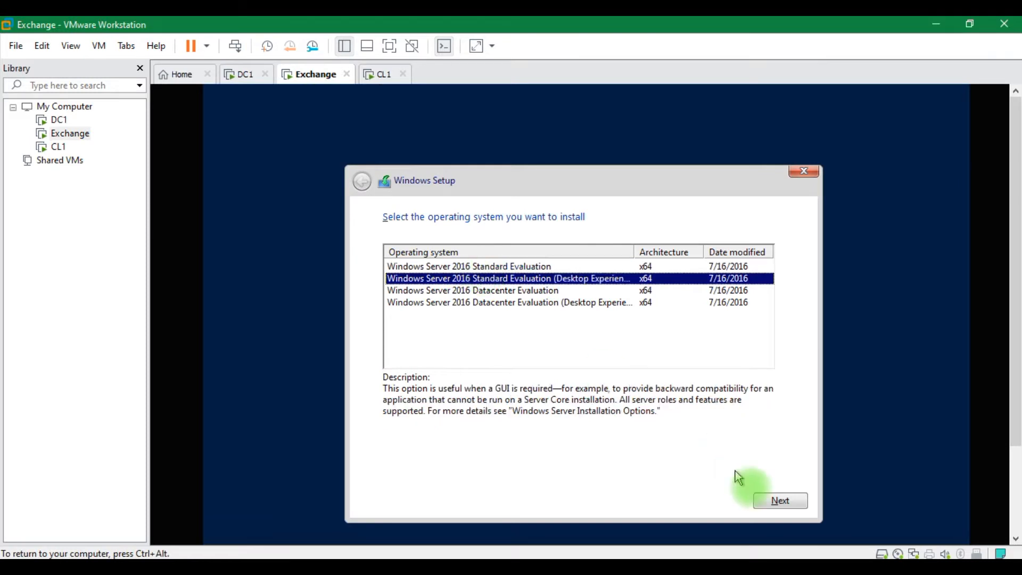
left_click(783, 502)
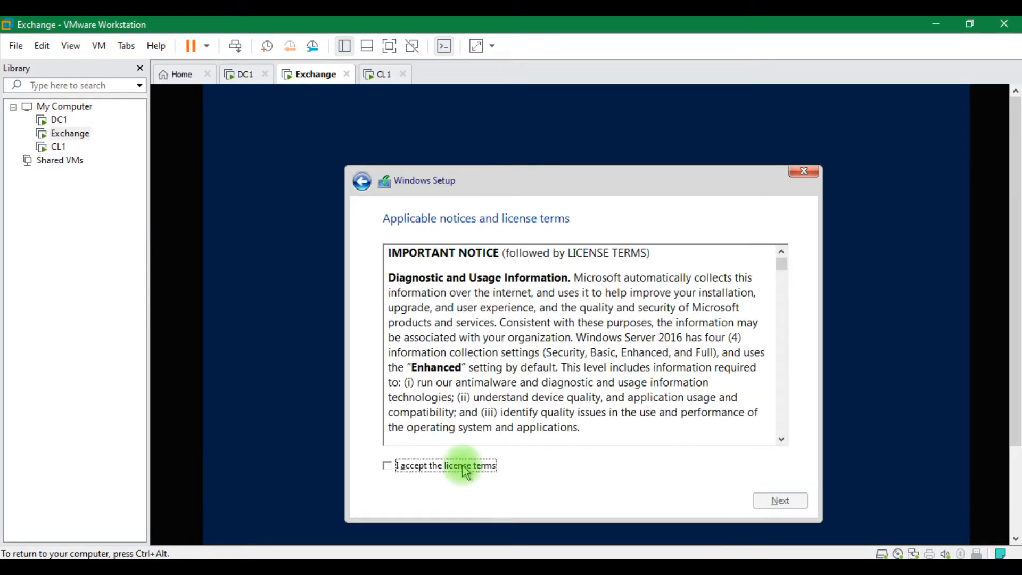
left_click(465, 467)
left_click(779, 501)
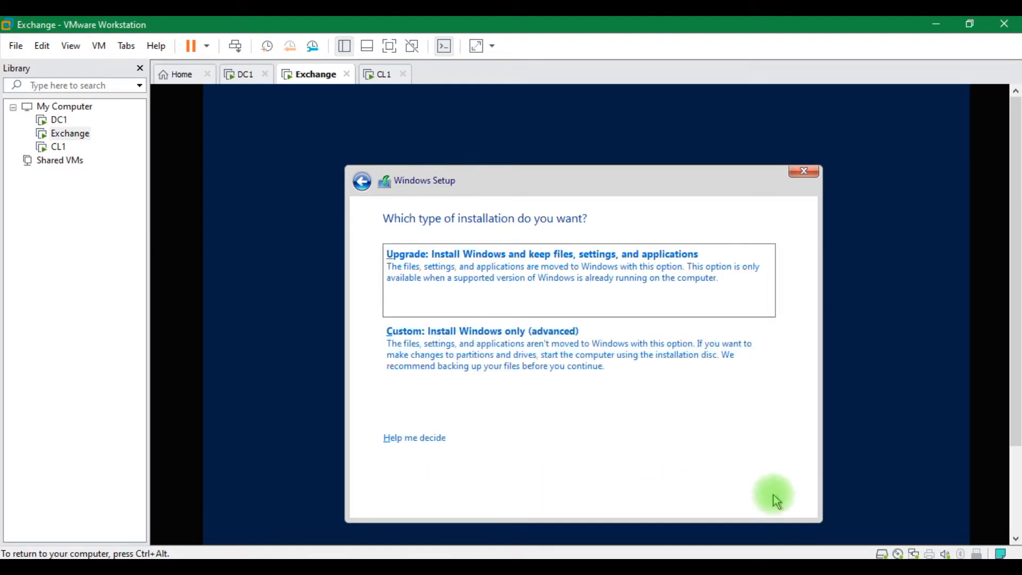
left_click(626, 371)
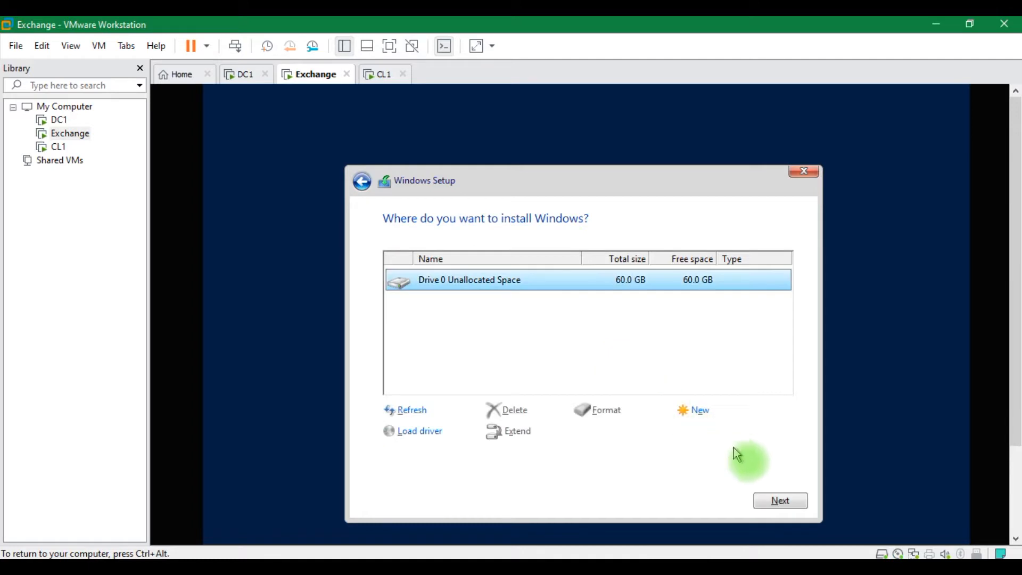
left_click(770, 499)
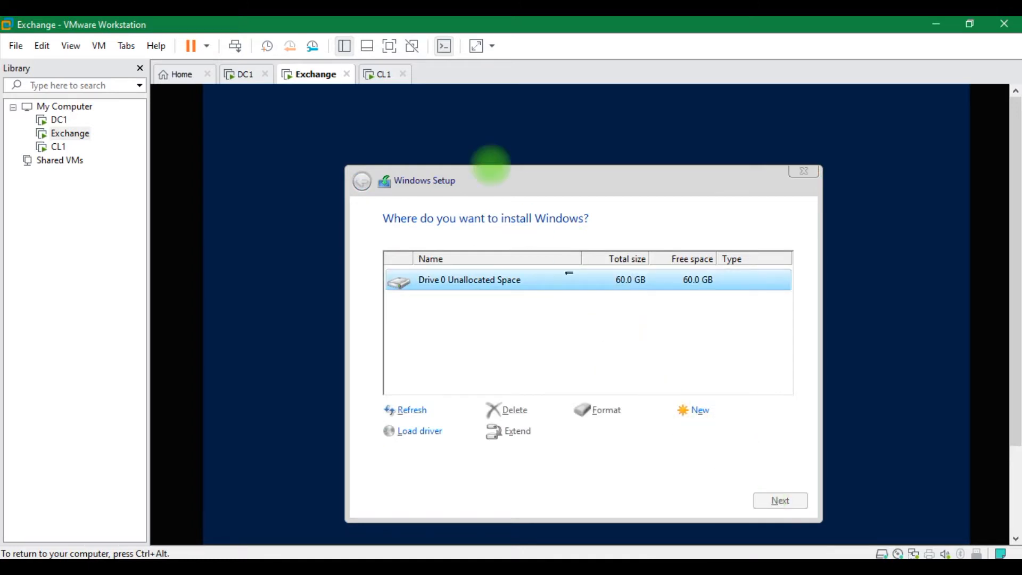
left_click(376, 74)
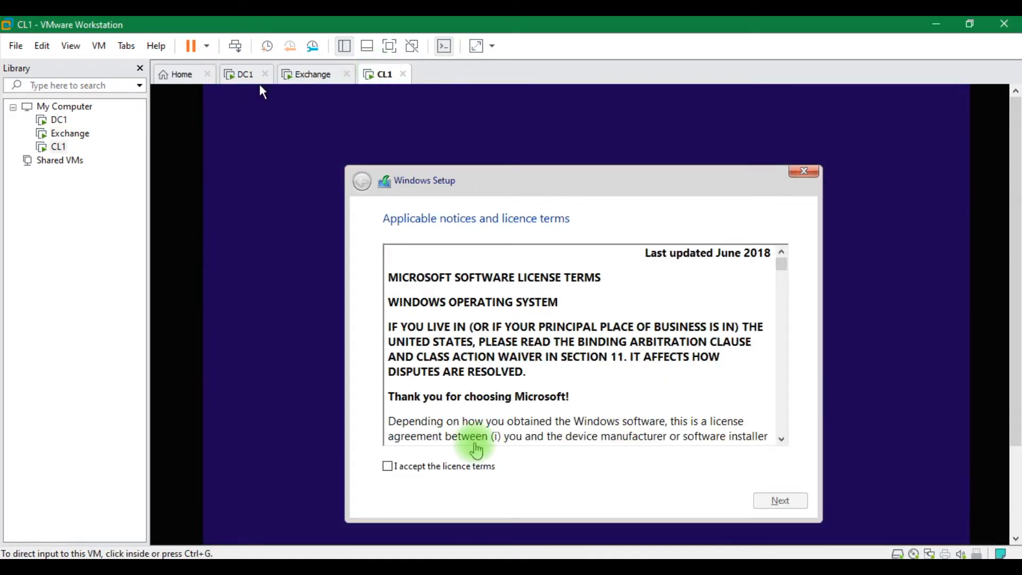
On CL1, accept the licence and custom-install Windows onto Drive 0, then check Exchange and DC1
left_click(464, 478)
left_click(466, 479)
left_click(772, 502)
left_click(611, 364)
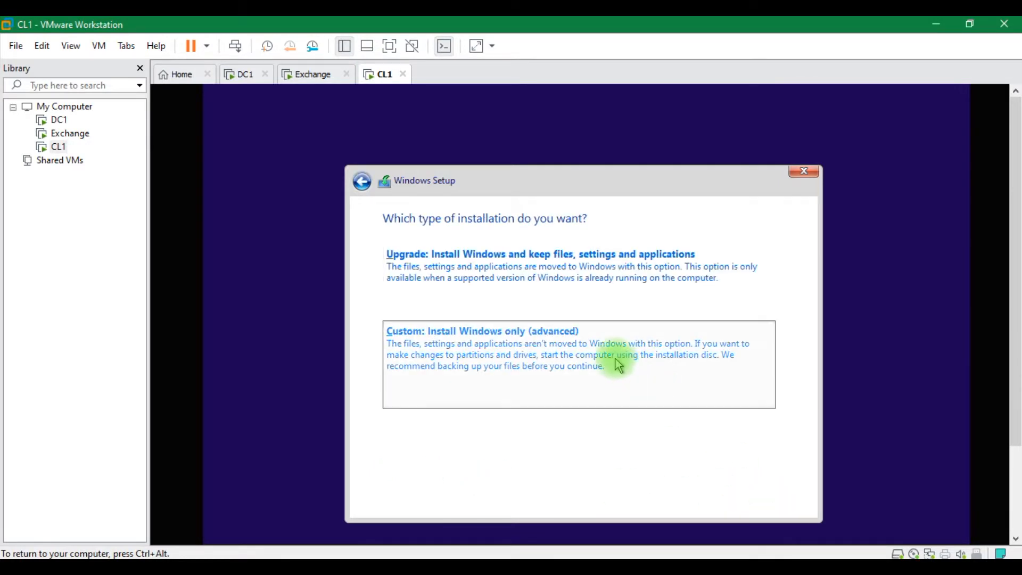
left_click(773, 504)
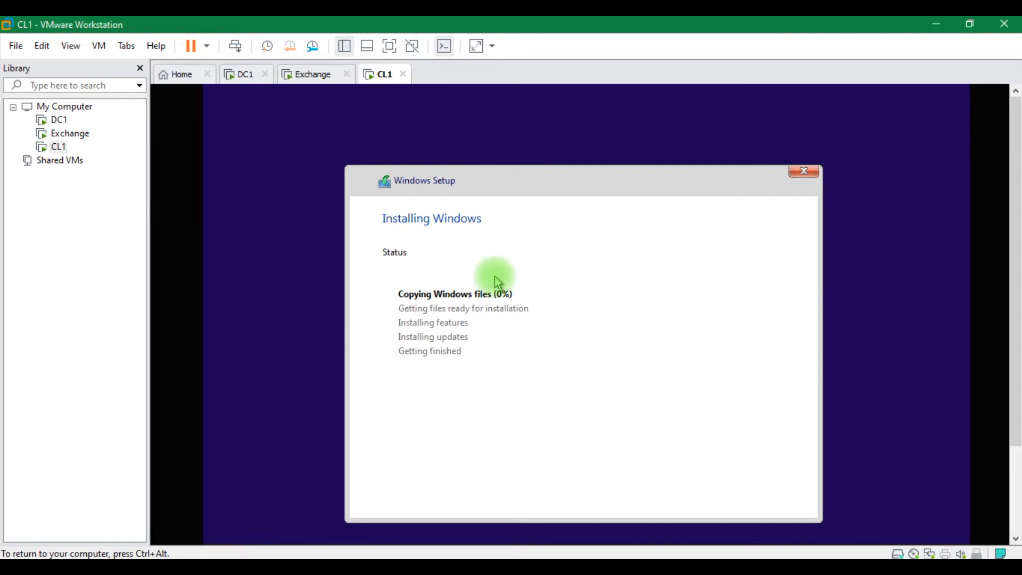
left_click(315, 75)
left_click(246, 75)
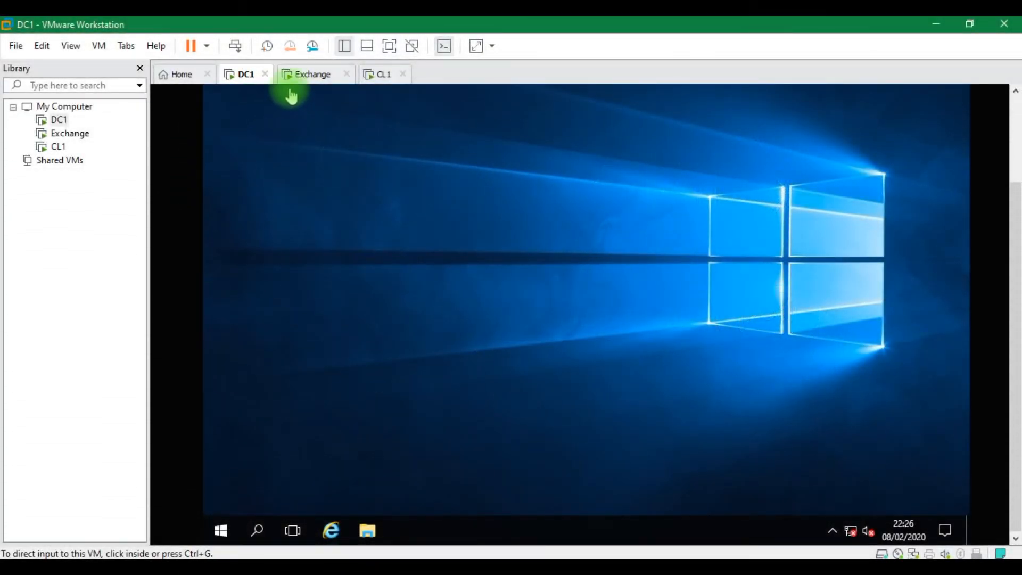
Check Exchange and CL1, then choose Install VMware Tools for DC1 from the VM menu
left_click(304, 79)
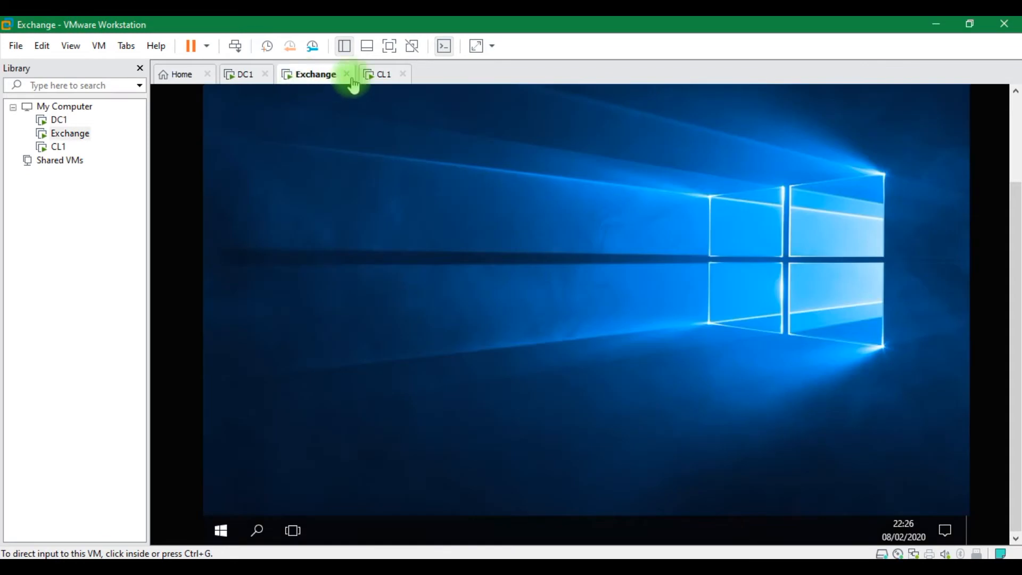
left_click(382, 76)
left_click(240, 77)
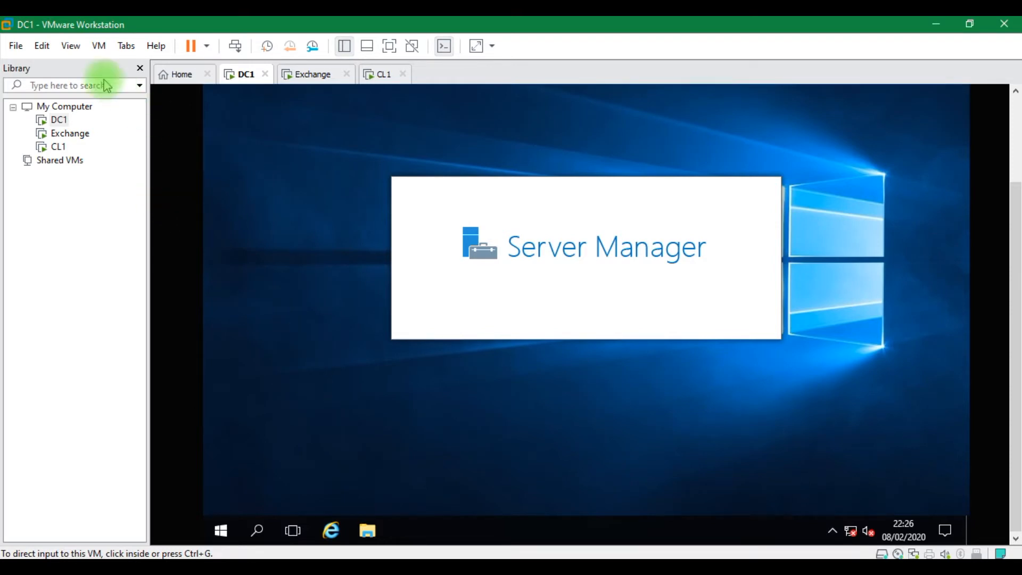
left_click(42, 47)
mouse_move(74, 54)
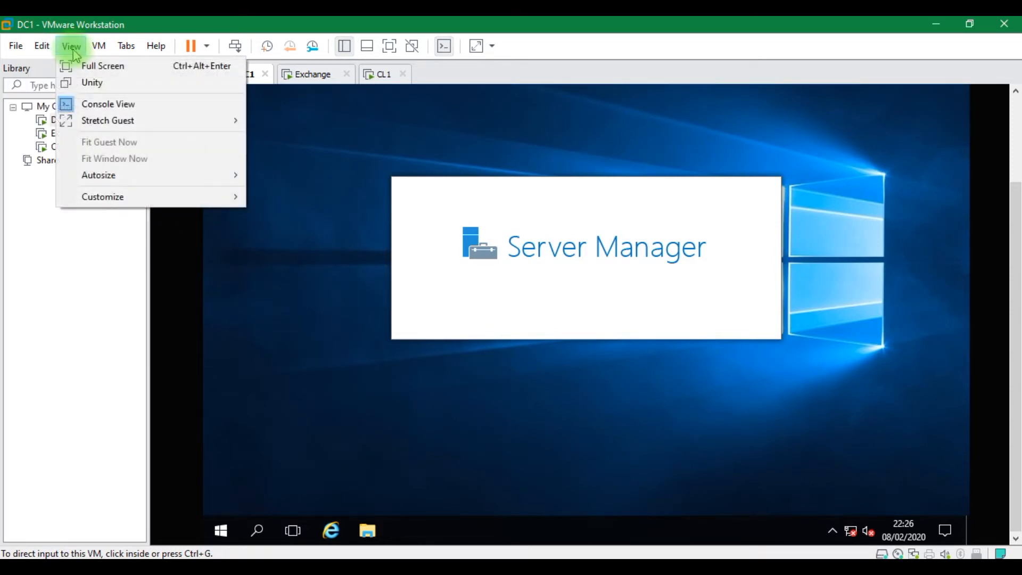
left_click(187, 214)
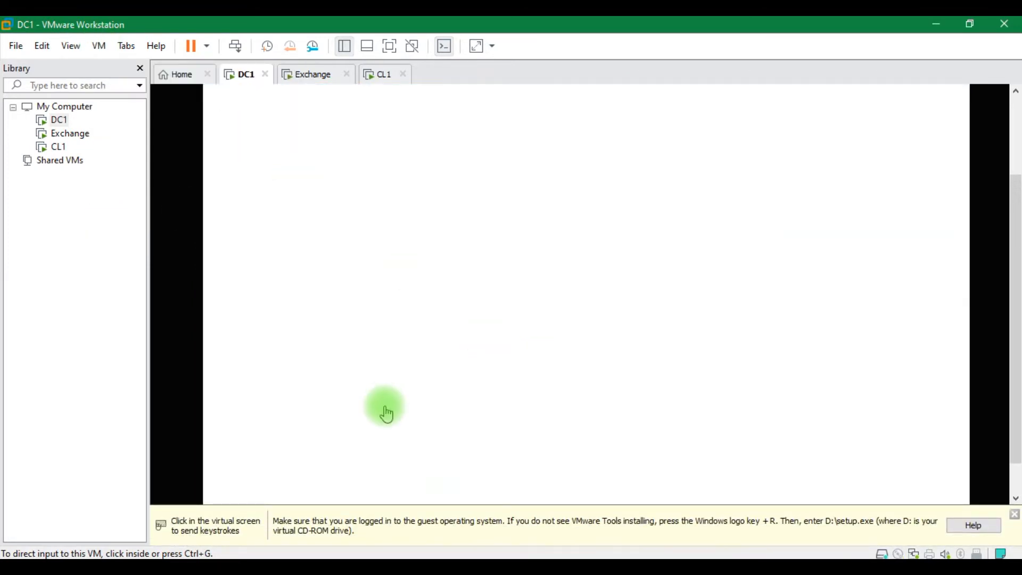
Inside DC1, run d:\setup.exe from the Run prompt
left_click(389, 428)
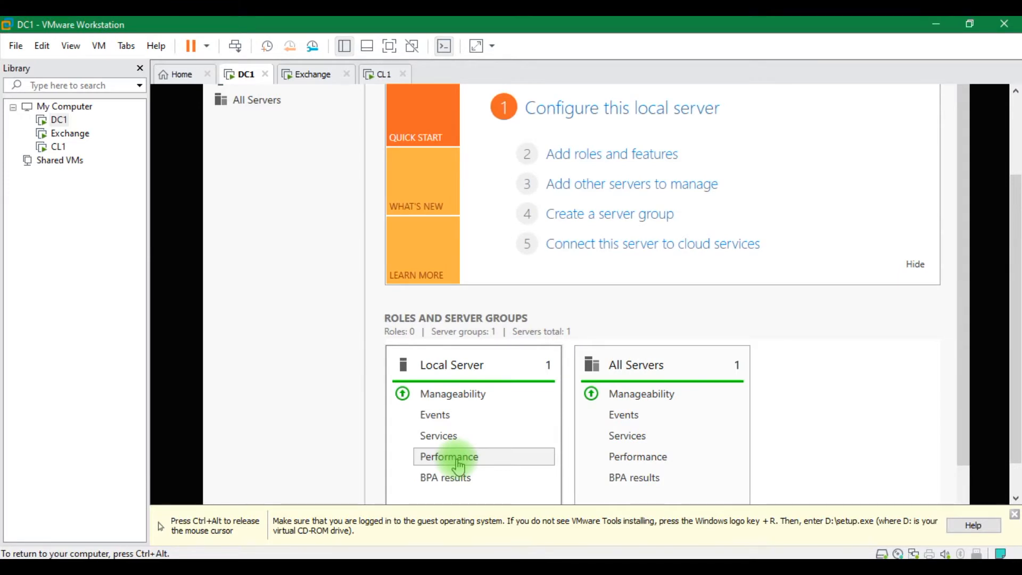
key("super+r")
type("d")
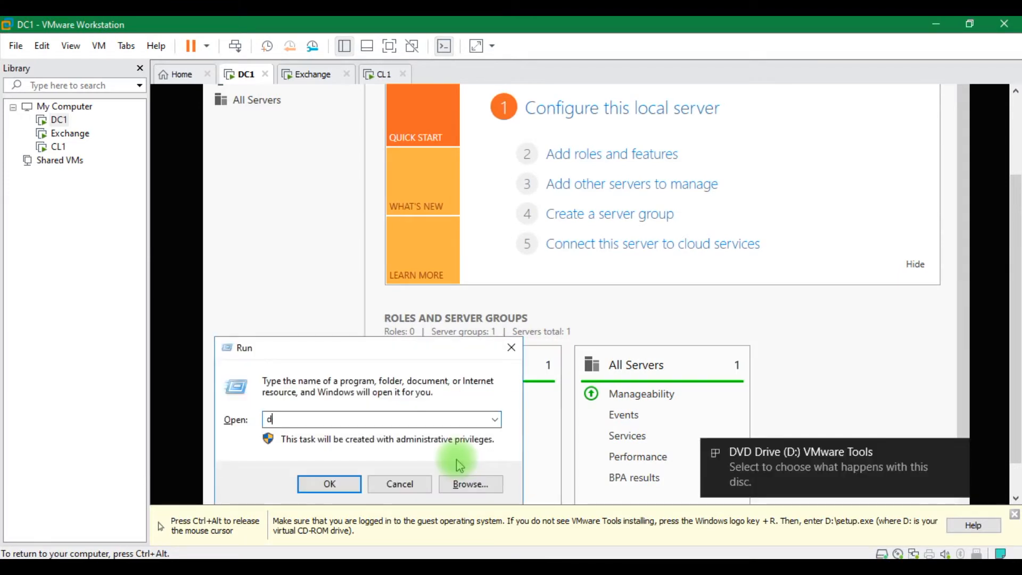
type(":\\")
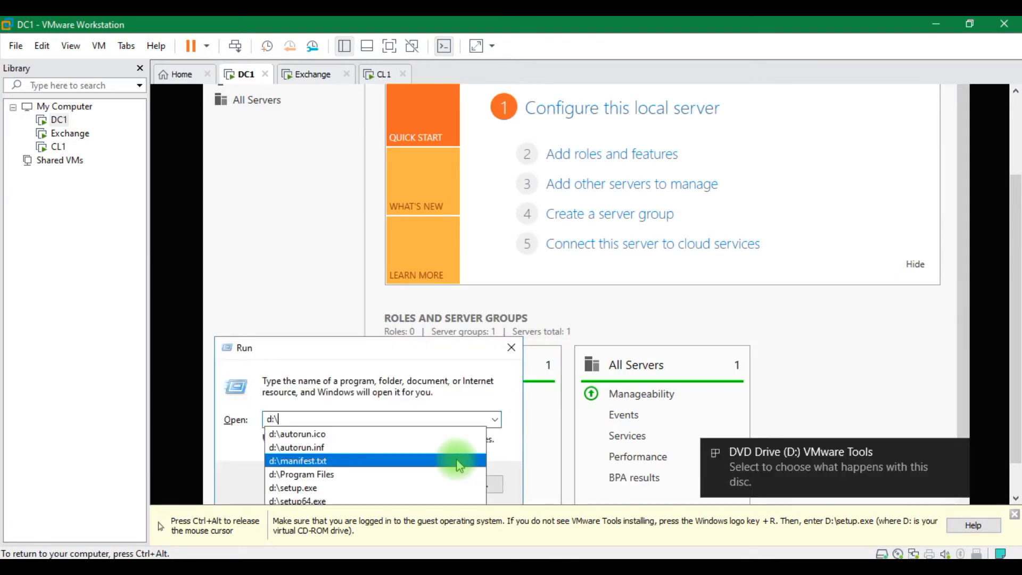
left_click(382, 495)
key("Return")
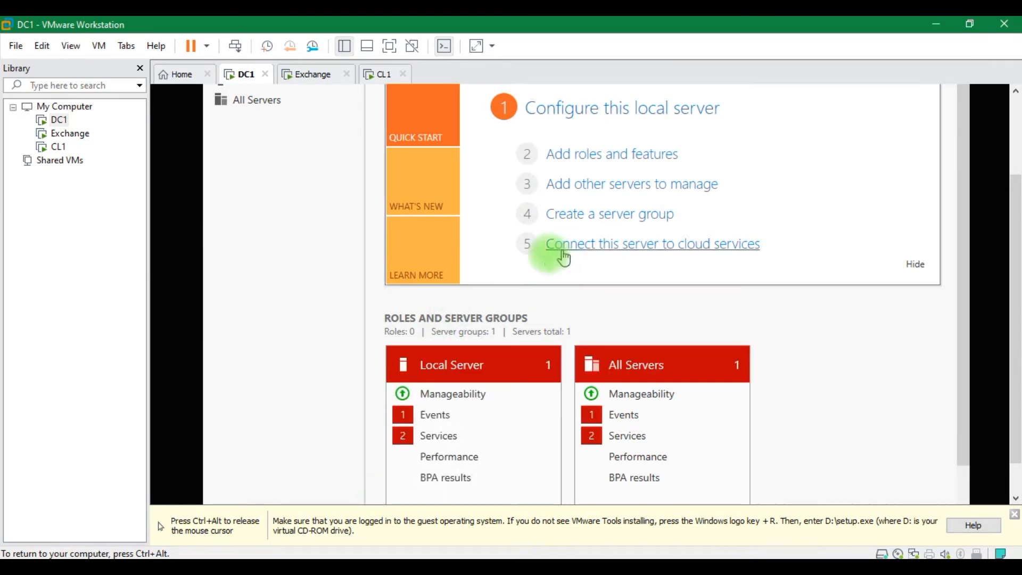
key("ctrl+alt")
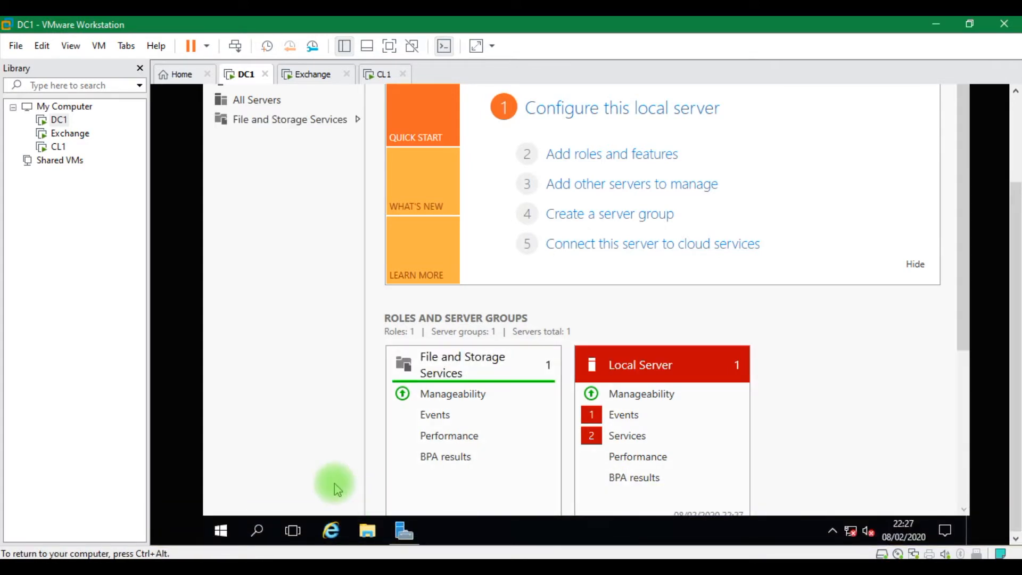
Inside DC1, run d:\setup64.exe from the Run prompt instead
key("super+r")
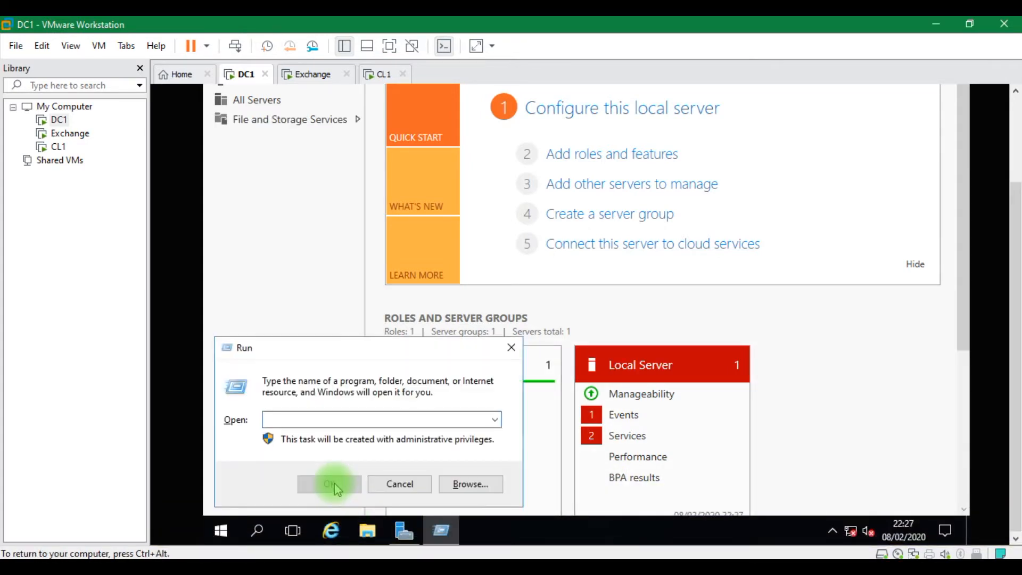
type("d:\\")
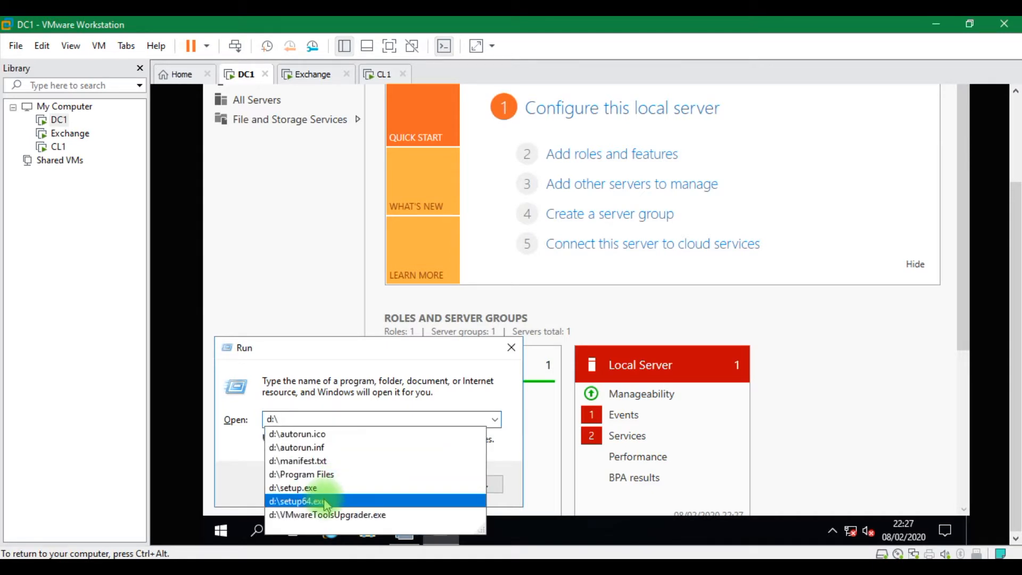
left_click(326, 501)
left_click(327, 484)
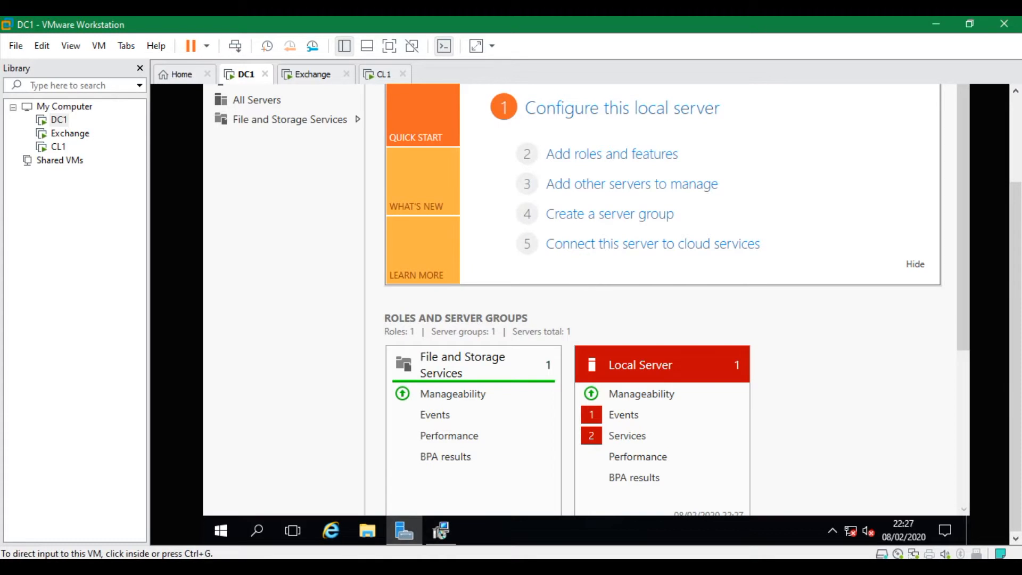
Run the VMware Tools setup on DC1 with the Typical setup type
left_click(442, 535)
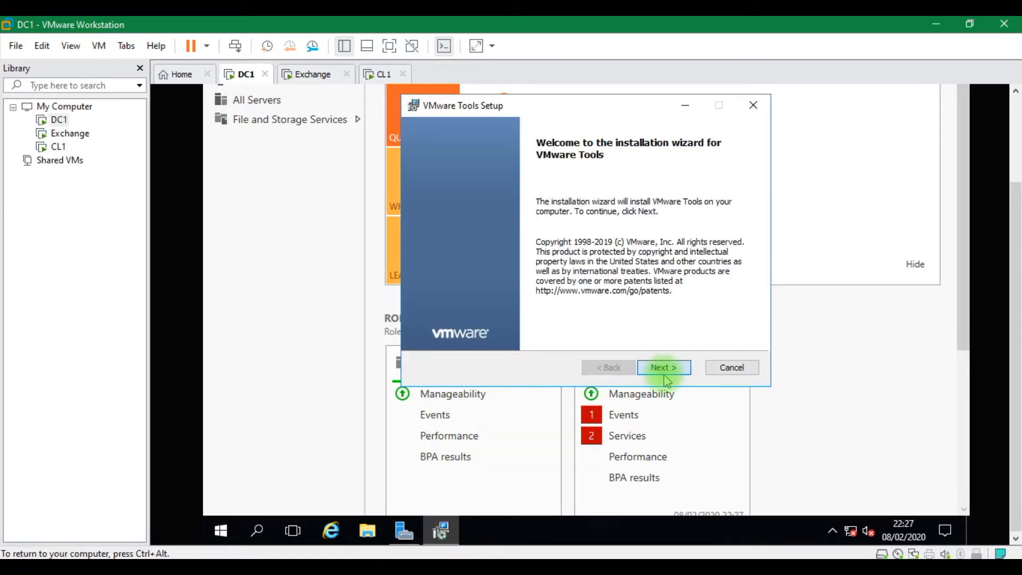
left_click(664, 373)
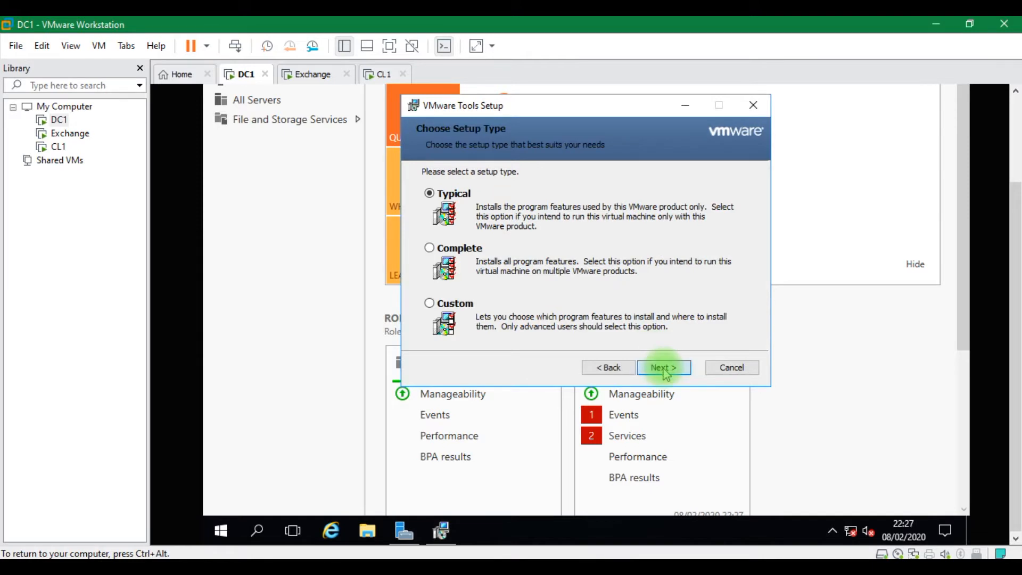
left_click(664, 367)
left_click(664, 367)
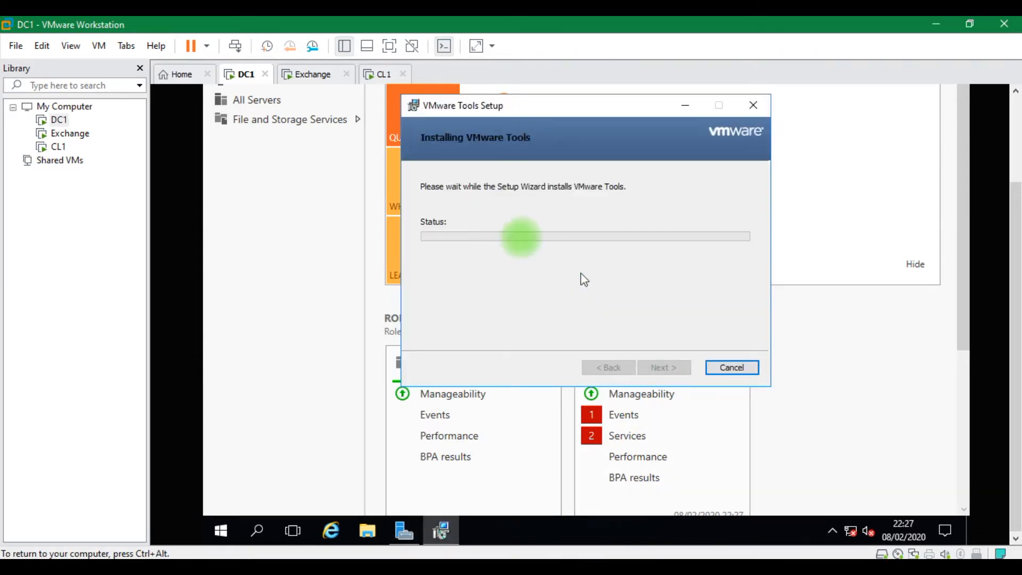
Move on to the other virtual machines, ending on CL1's Windows 10 Enterprise desktop
left_click(313, 74)
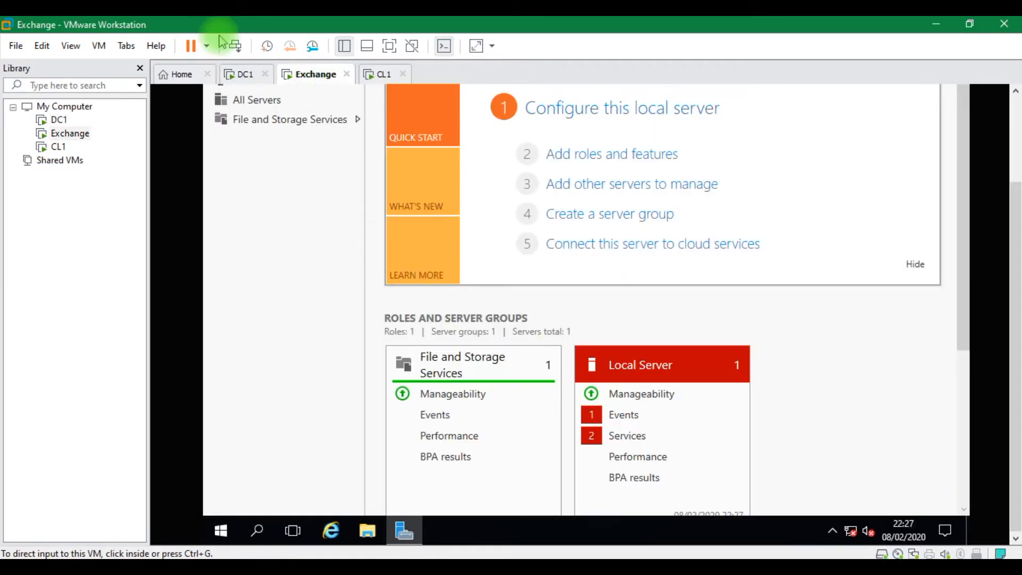
left_click(126, 48)
mouse_move(99, 48)
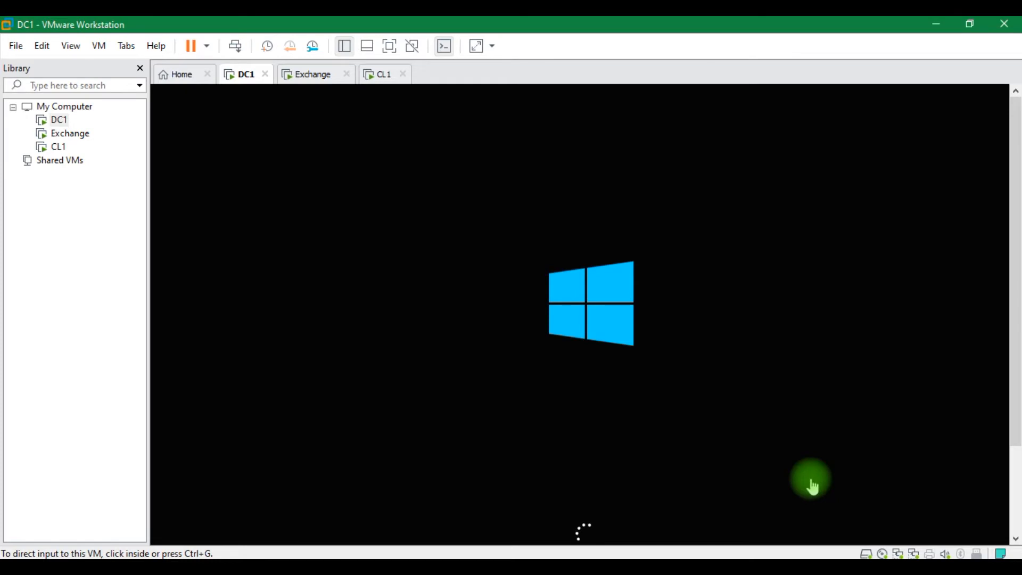
left_click(831, 569)
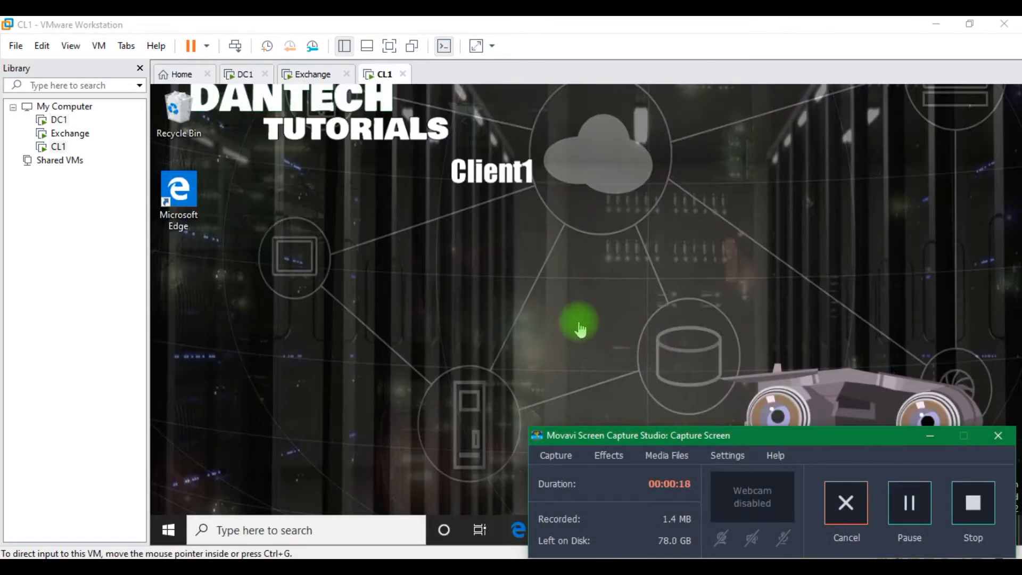
left_click(579, 321)
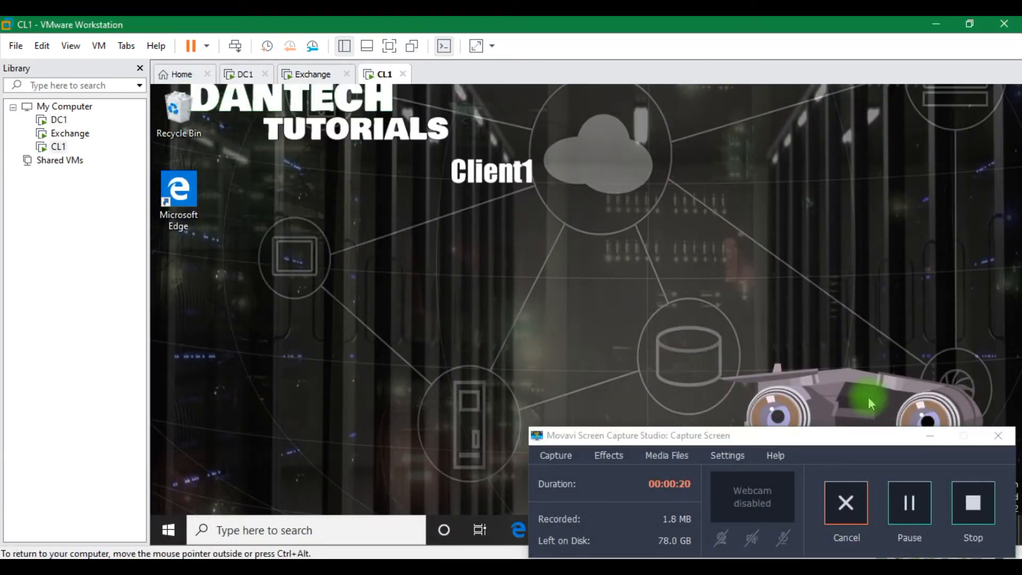
left_click(930, 436)
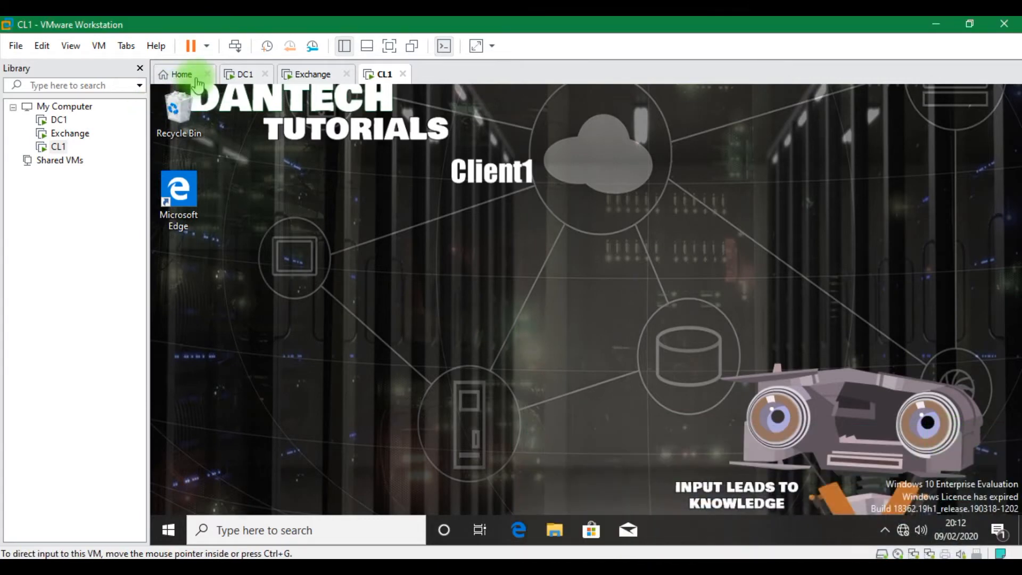
Open System Properties inside the DC1 machine with sysdm.cpl from the Run prompt
left_click(235, 75)
left_click(478, 455)
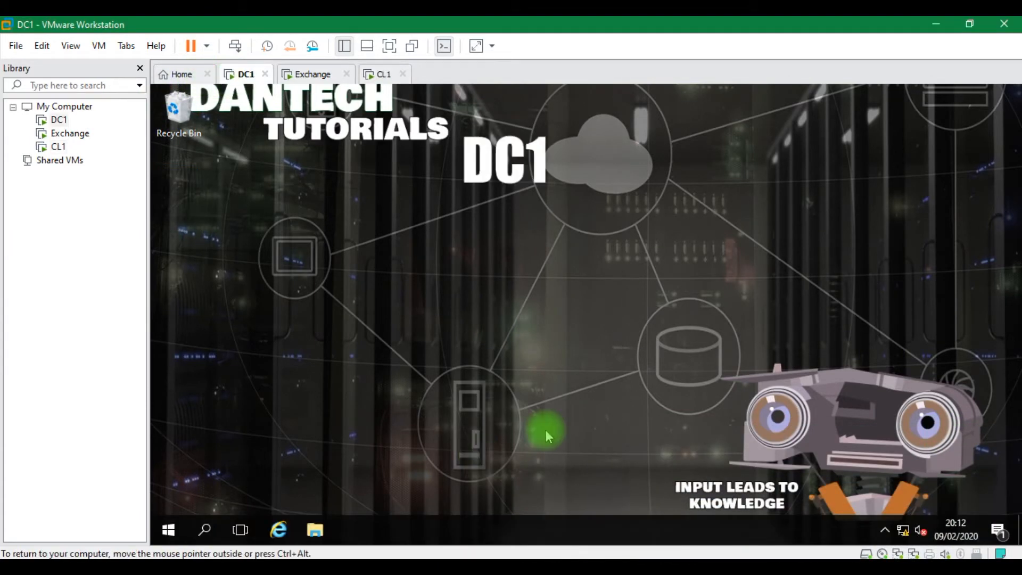
key("super+r")
type("d")
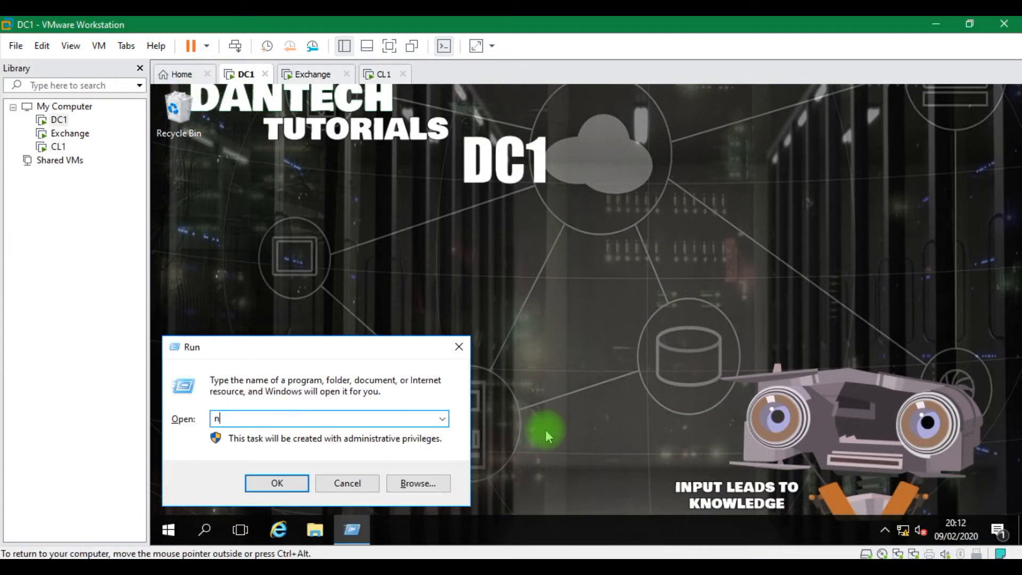
key("BackSpace")
type("sysdm.cpl")
key("Return")
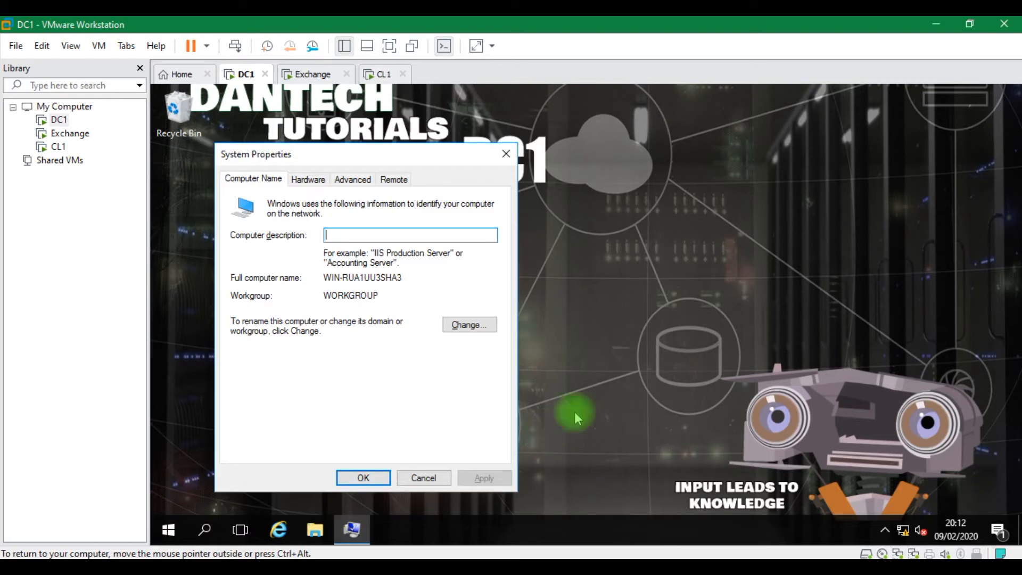
Change the computer name to DC1 and restart the machine now
left_click(486, 327)
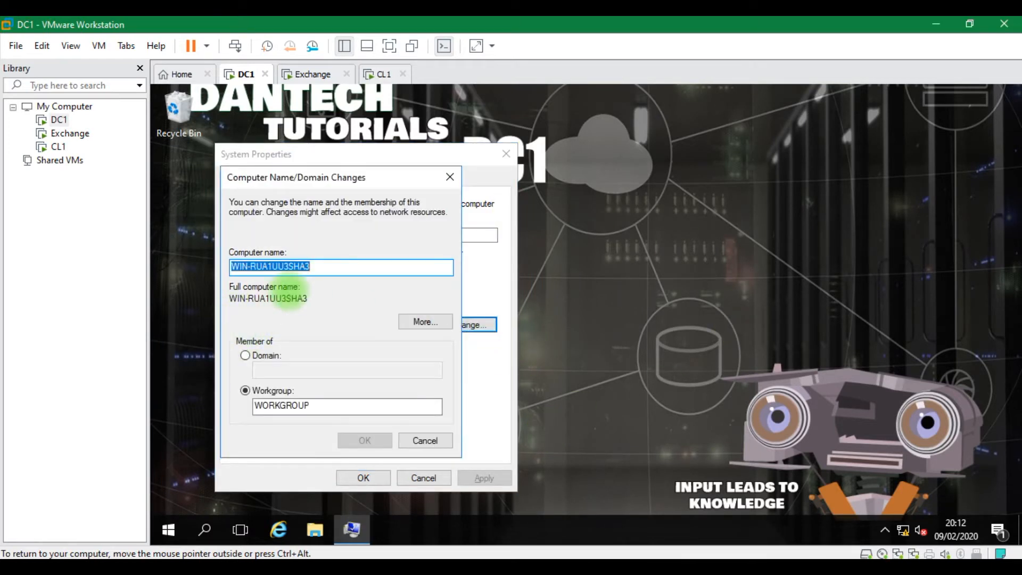
type("DC1")
left_click(364, 440)
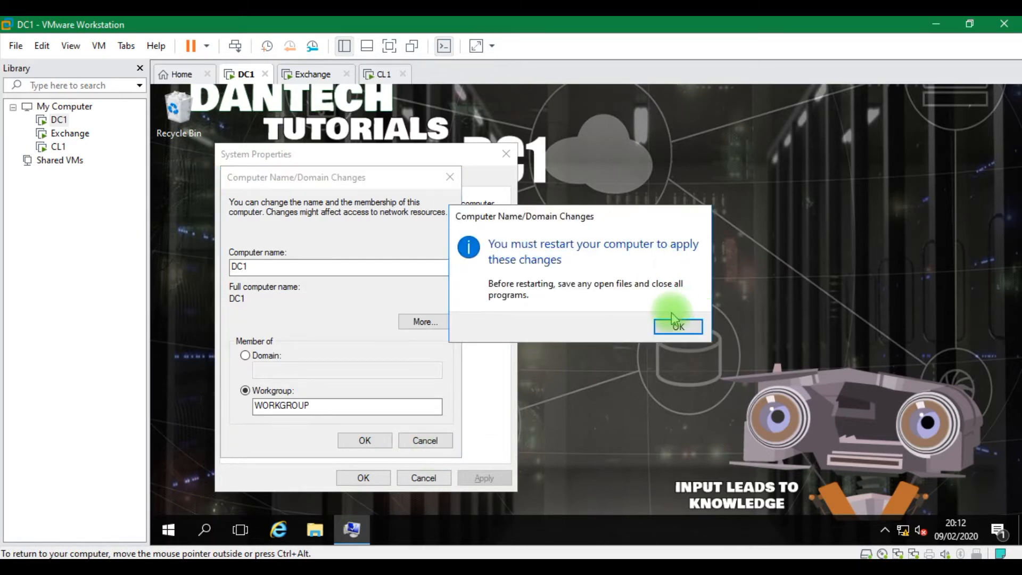
left_click(673, 337)
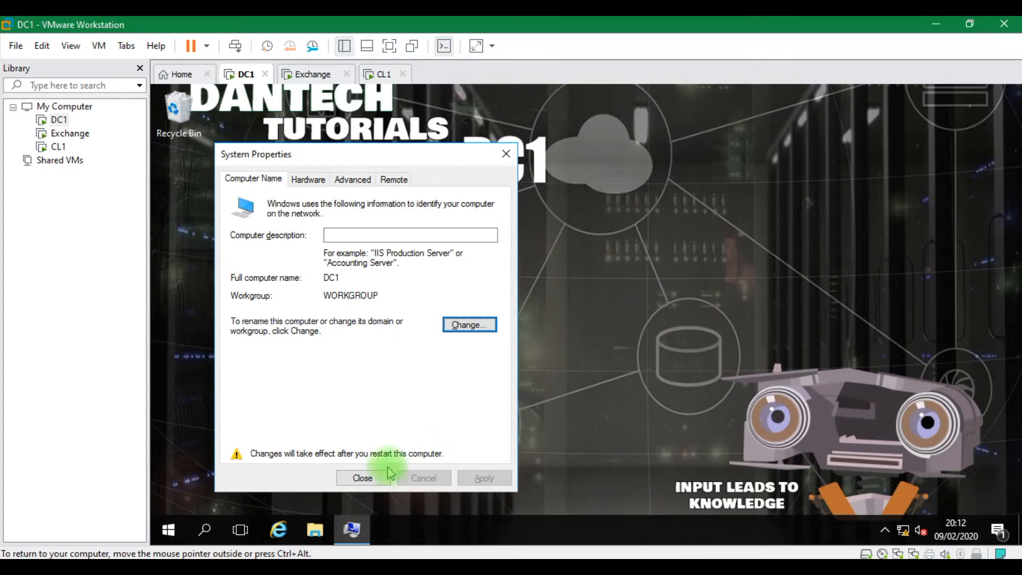
left_click(362, 478)
left_click(584, 319)
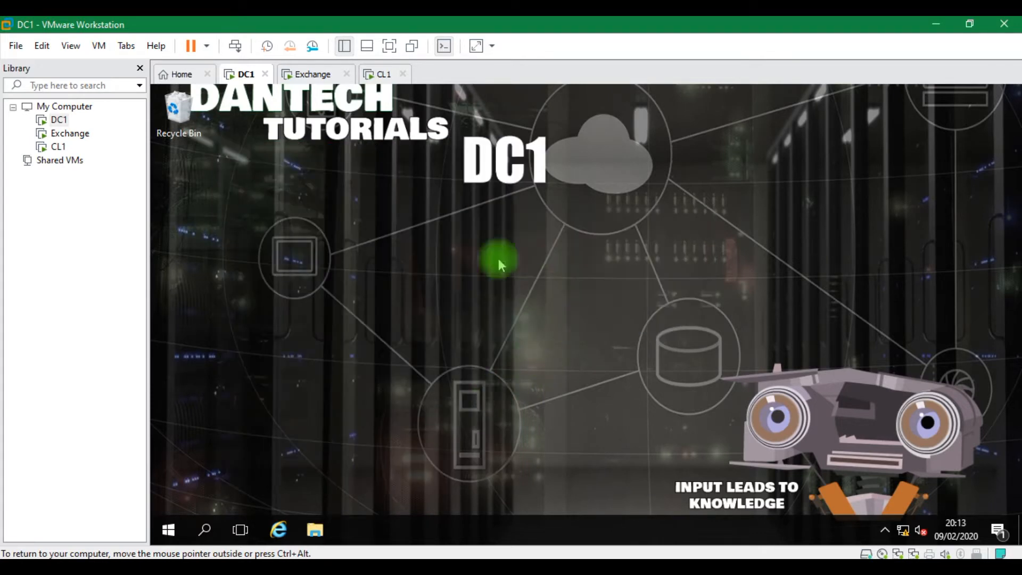
On the Exchange machine, change the computer name to Exchange1 through sysdm.cpl System Properties
left_click(310, 77)
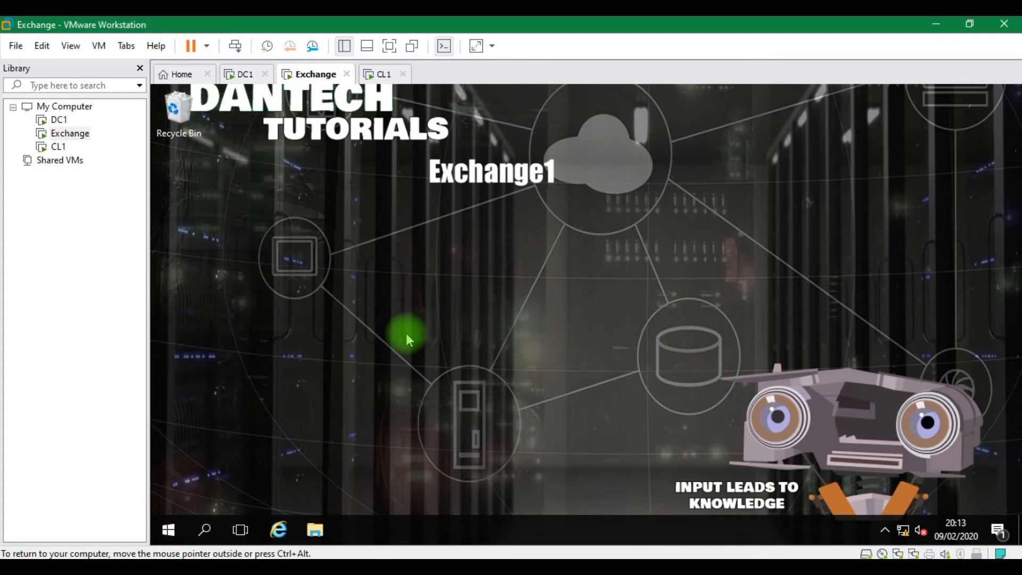
key("super+r")
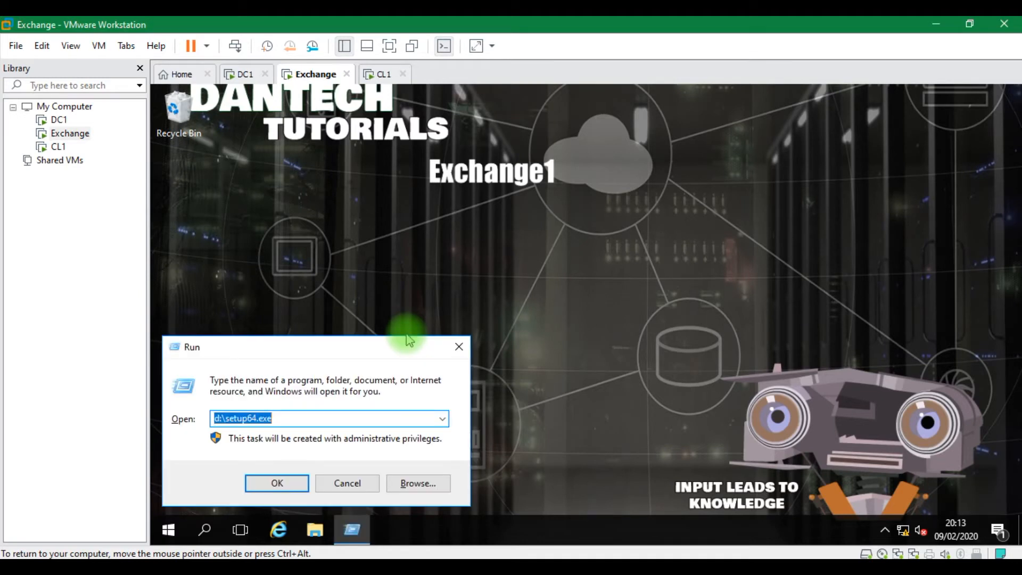
type("sysdm.cpl")
key("Return")
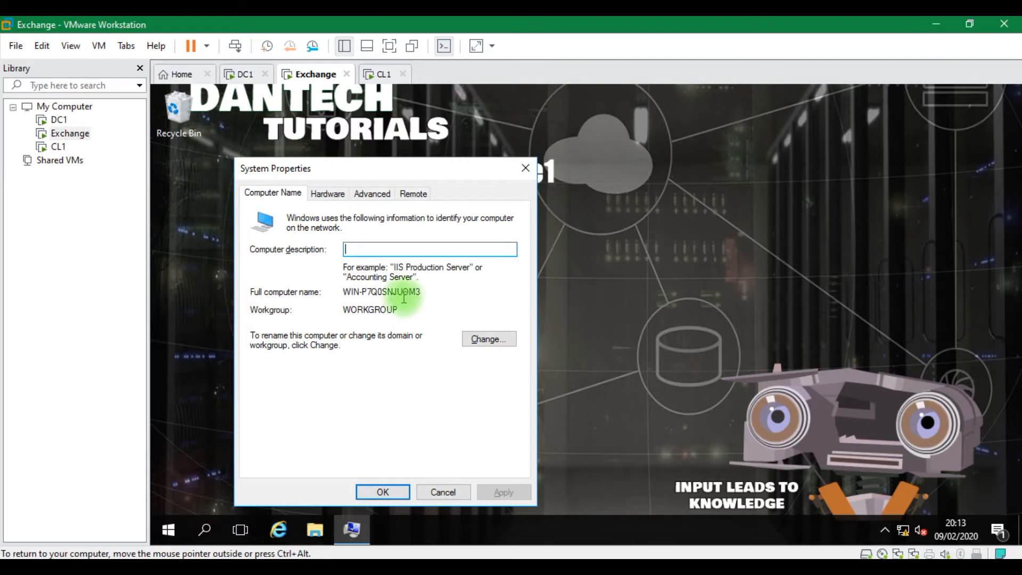
left_click(482, 339)
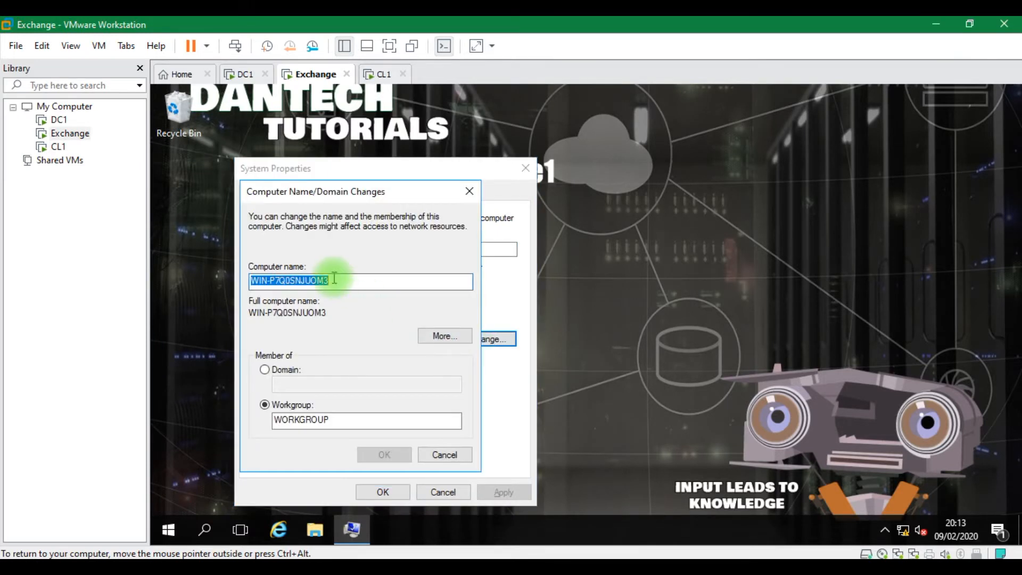
type("E")
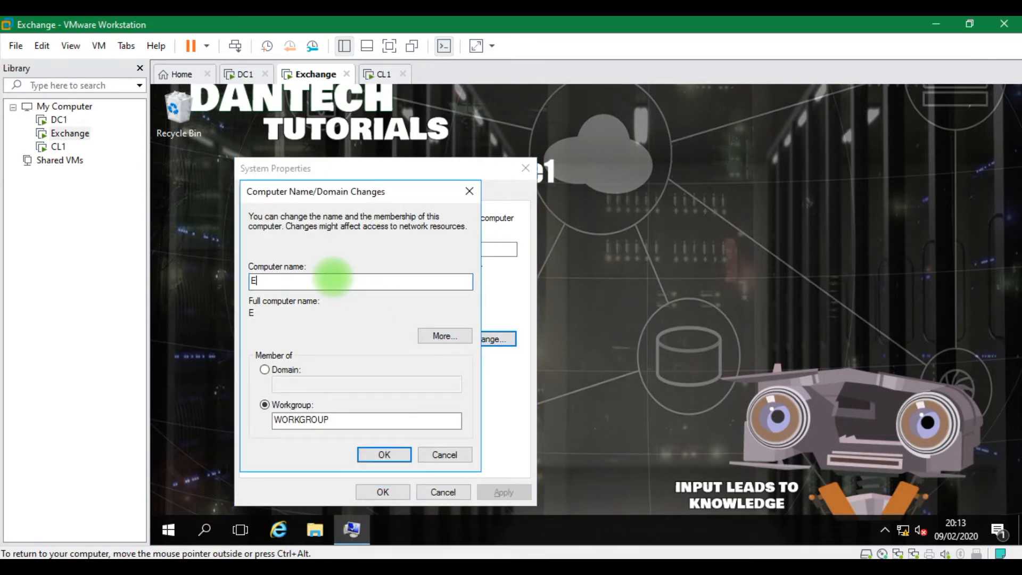
type("xchange1")
left_click(374, 458)
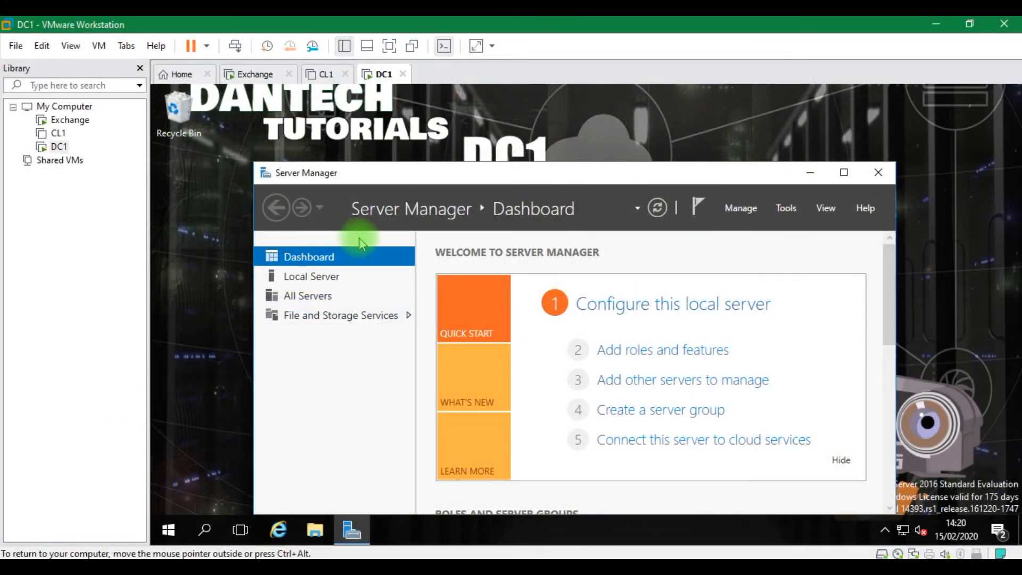
Start the Add Roles and Features wizard as a role-based installation on DC1
left_click(784, 210)
left_click(732, 211)
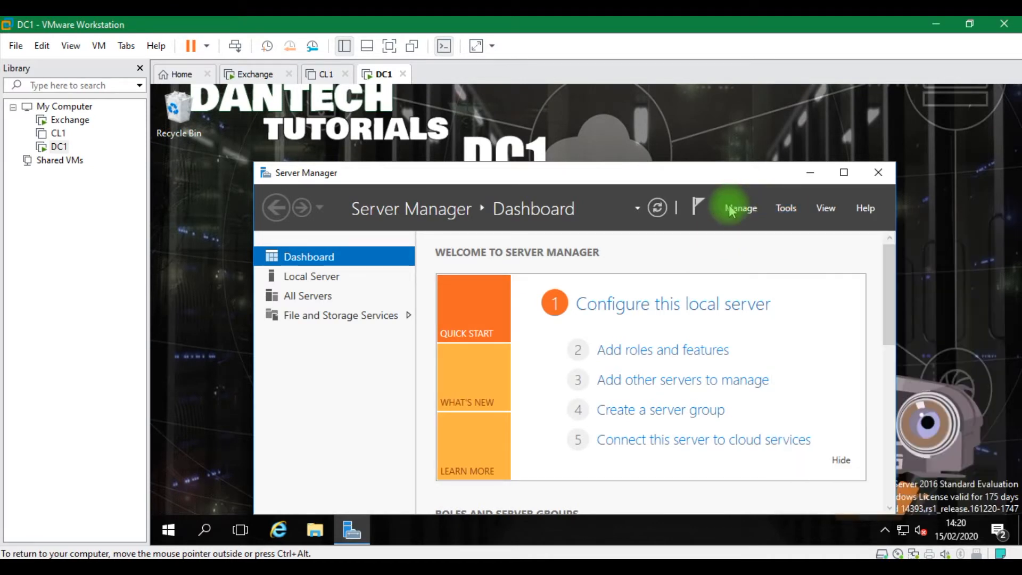
left_click(731, 211)
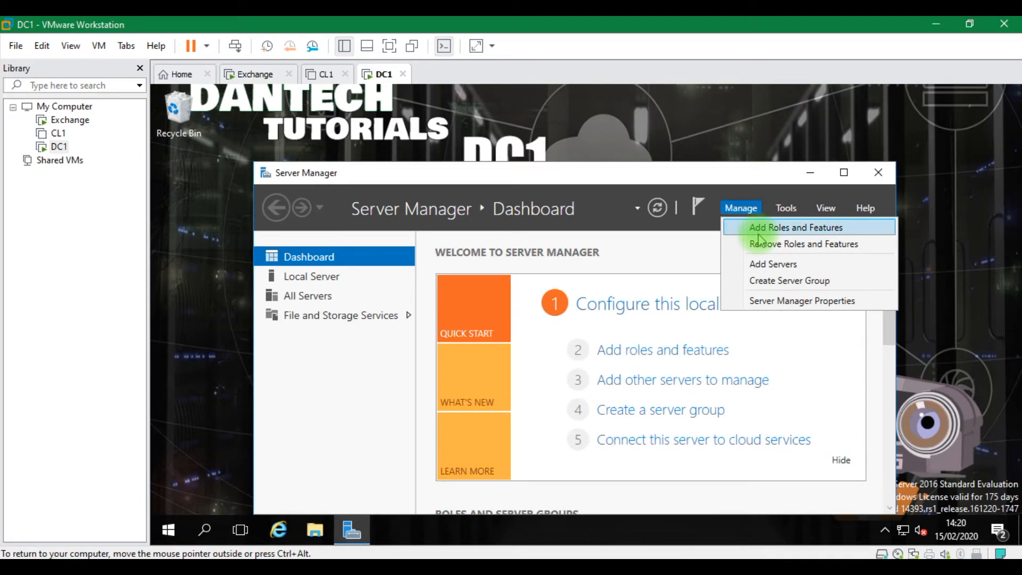
left_click(736, 228)
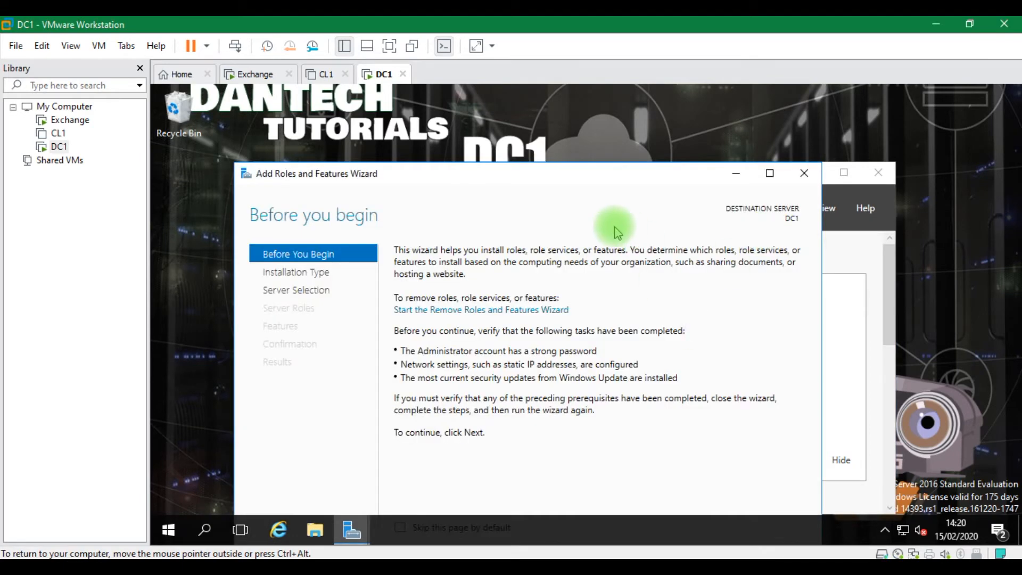
left_click_drag(552, 176, 529, 98)
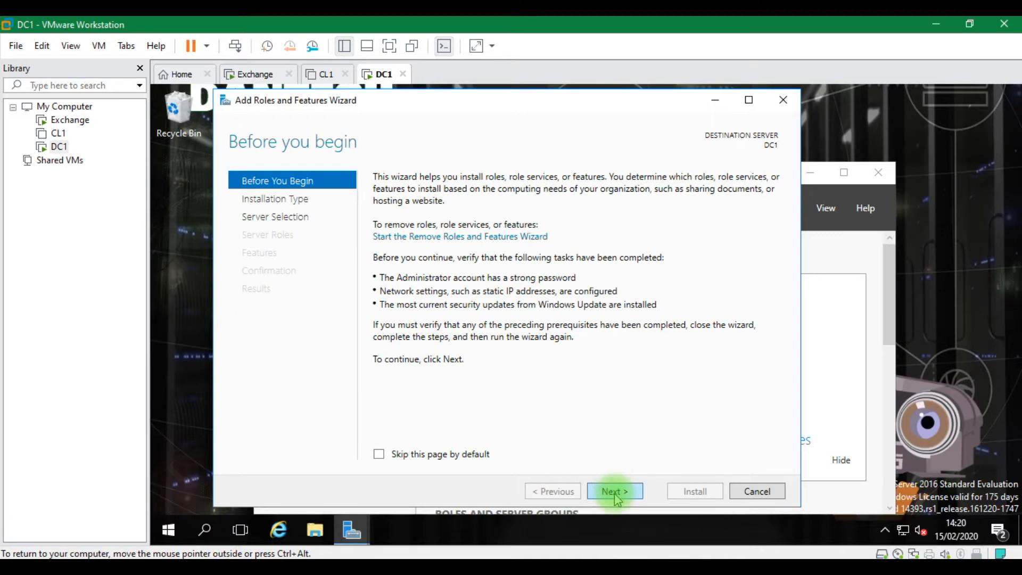
left_click(615, 491)
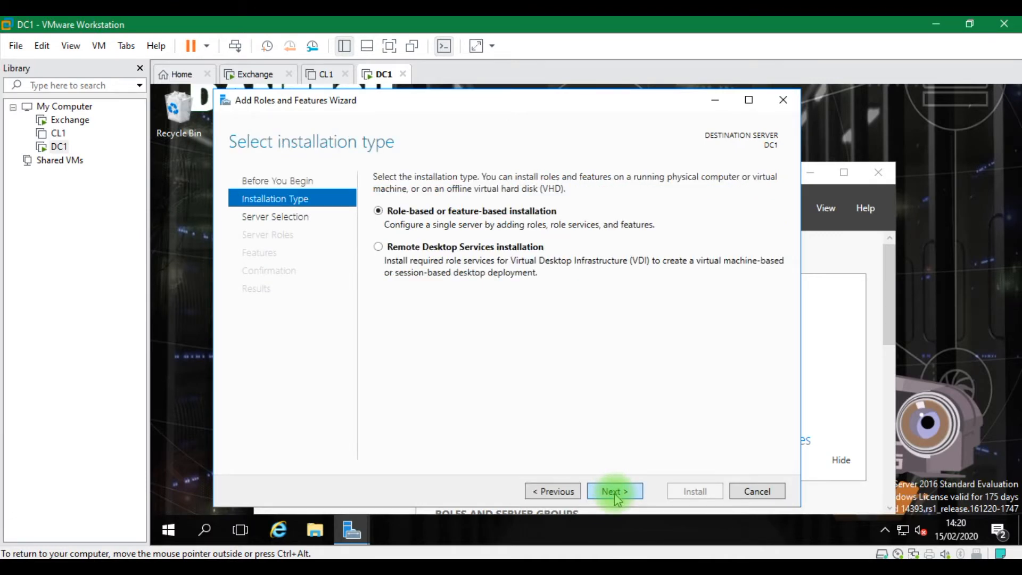
left_click(615, 491)
left_click(615, 492)
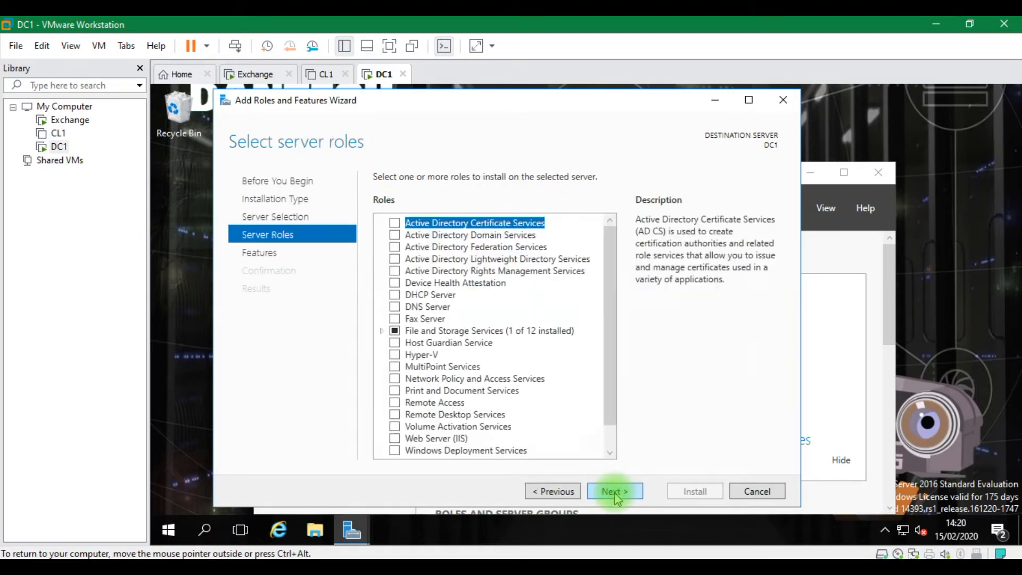
Install Active Directory Domain Services with its management tools, allowing automatic restart
left_click(394, 237)
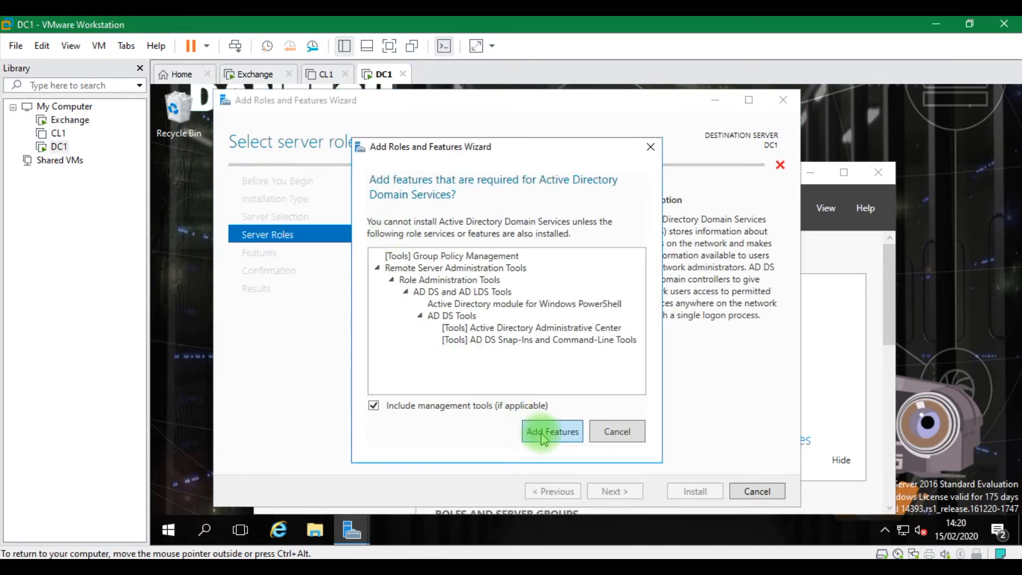
left_click(543, 433)
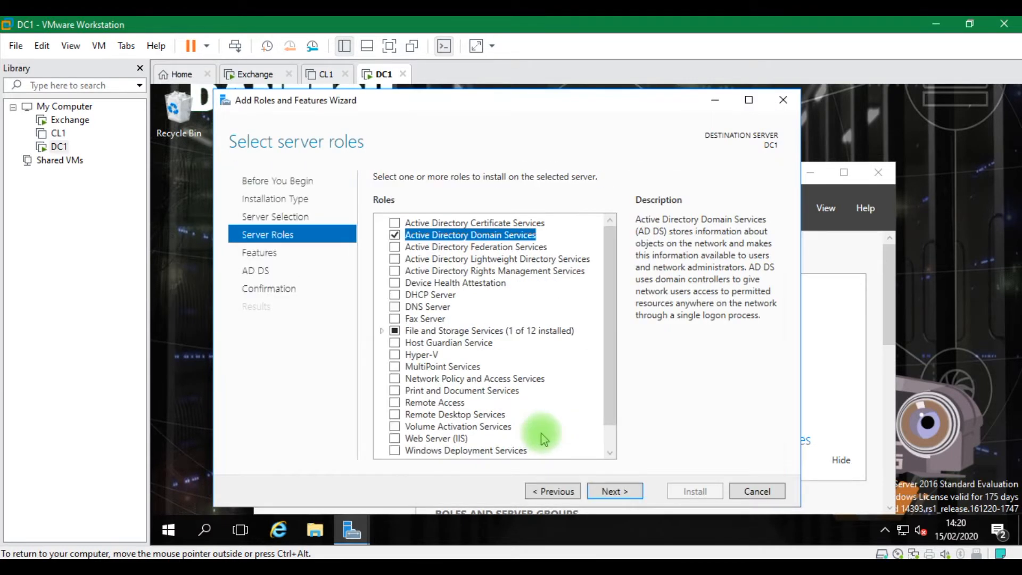
left_click(628, 495)
left_click(629, 496)
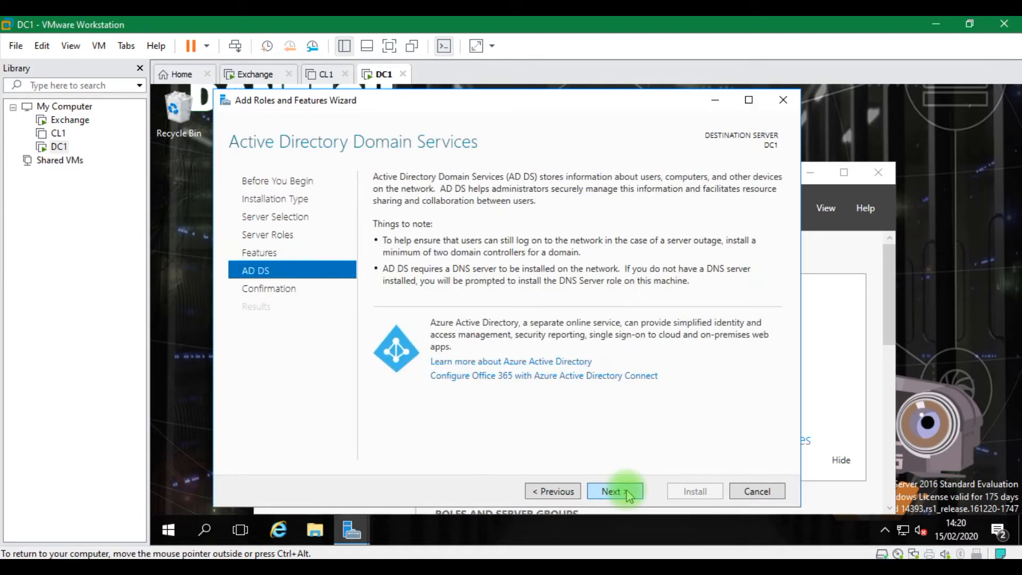
left_click(628, 496)
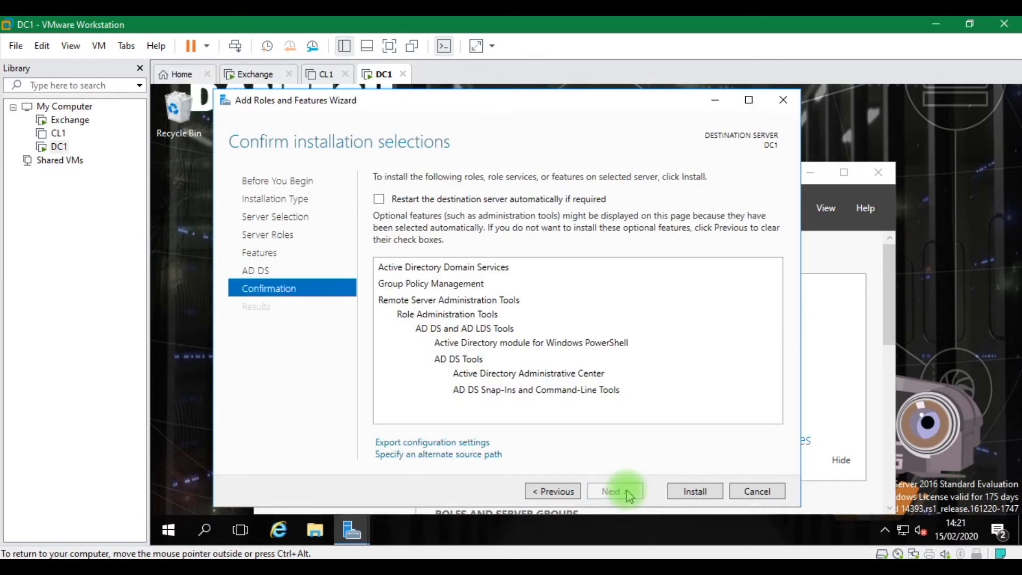
left_click(554, 490)
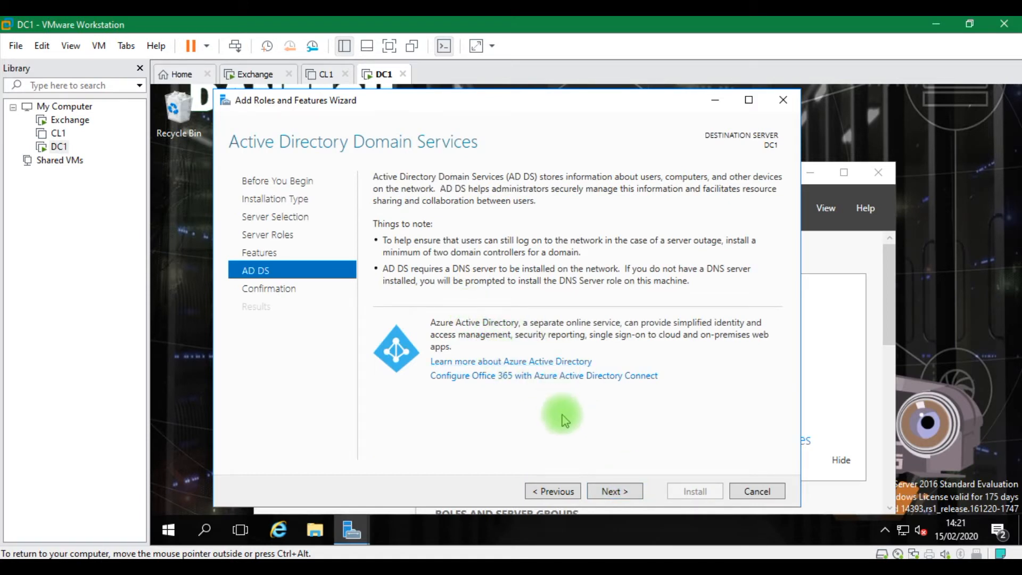
left_click(613, 491)
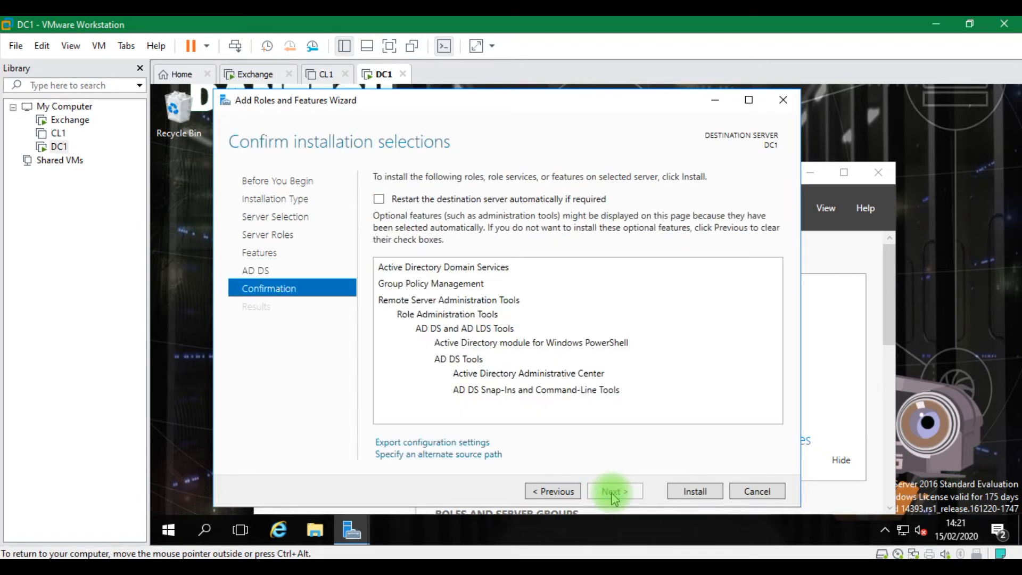
left_click(405, 199)
left_click(628, 359)
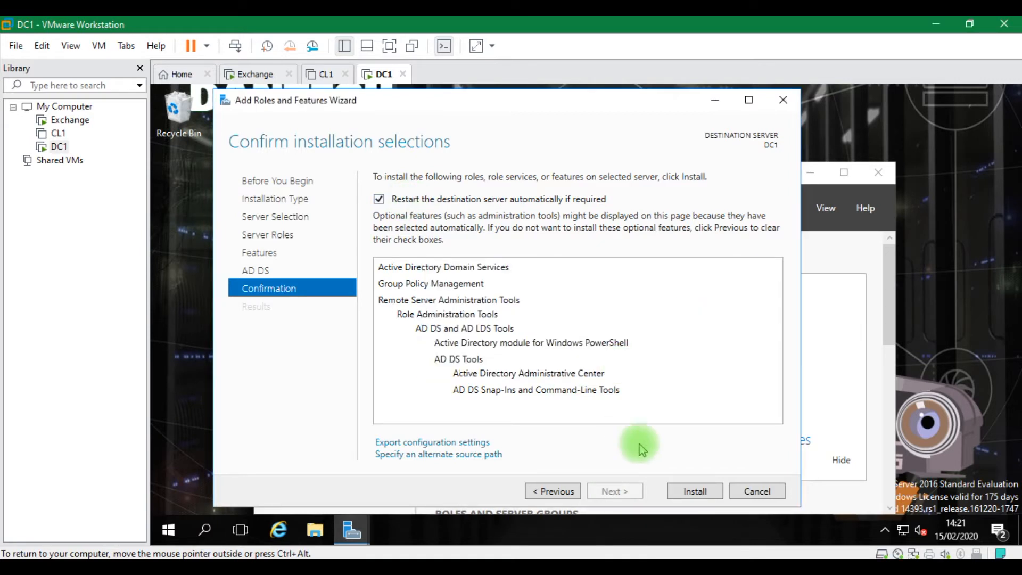
left_click(692, 492)
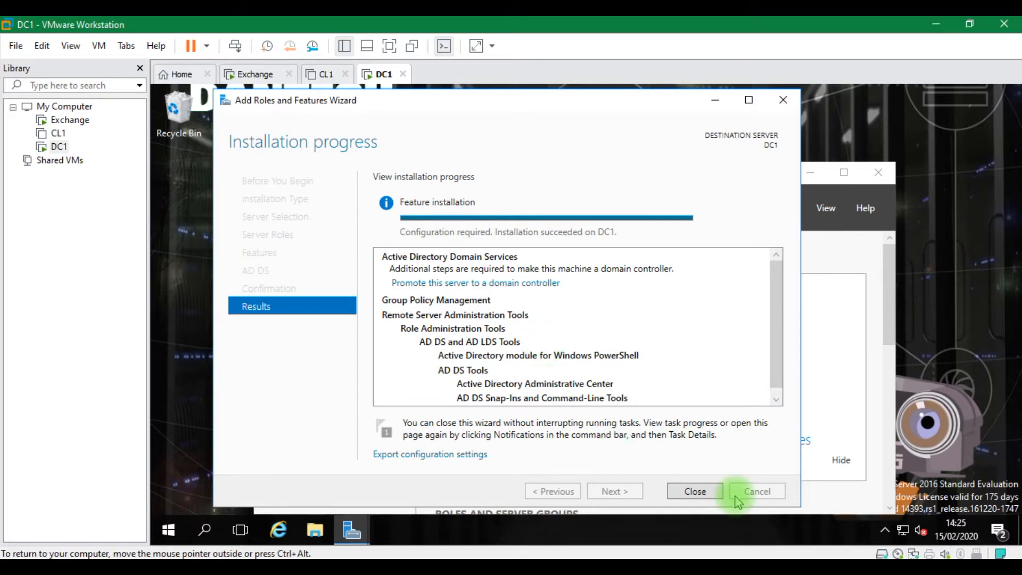
left_click(695, 491)
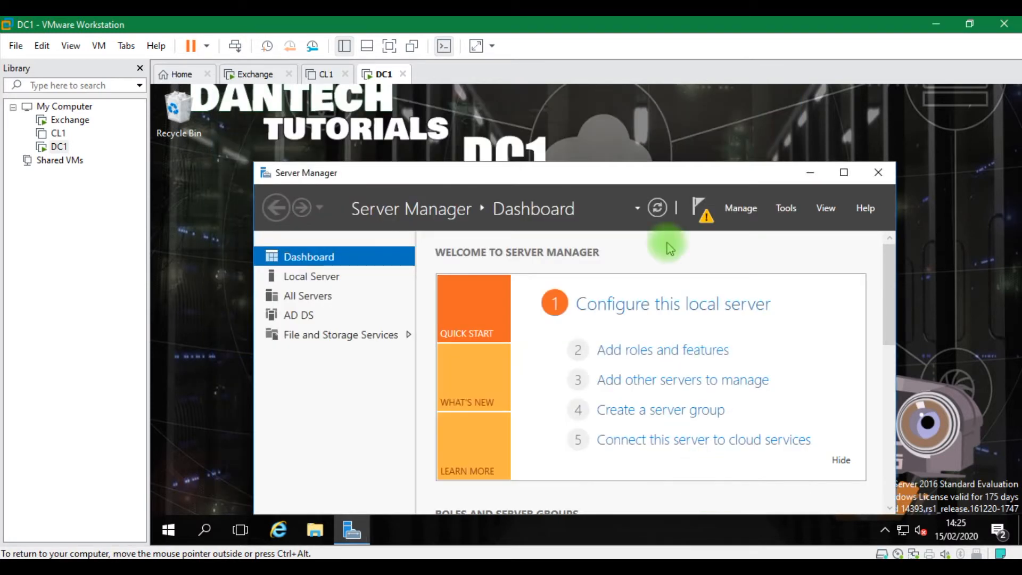
Promote the server by adding a new forest with root domain dansslab.xyz
left_click(696, 219)
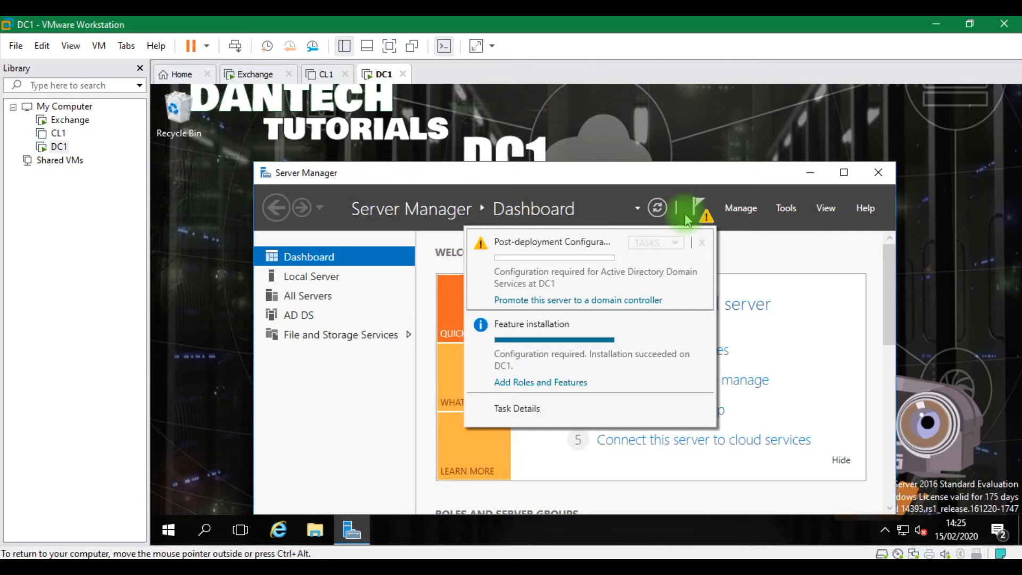
left_click(585, 299)
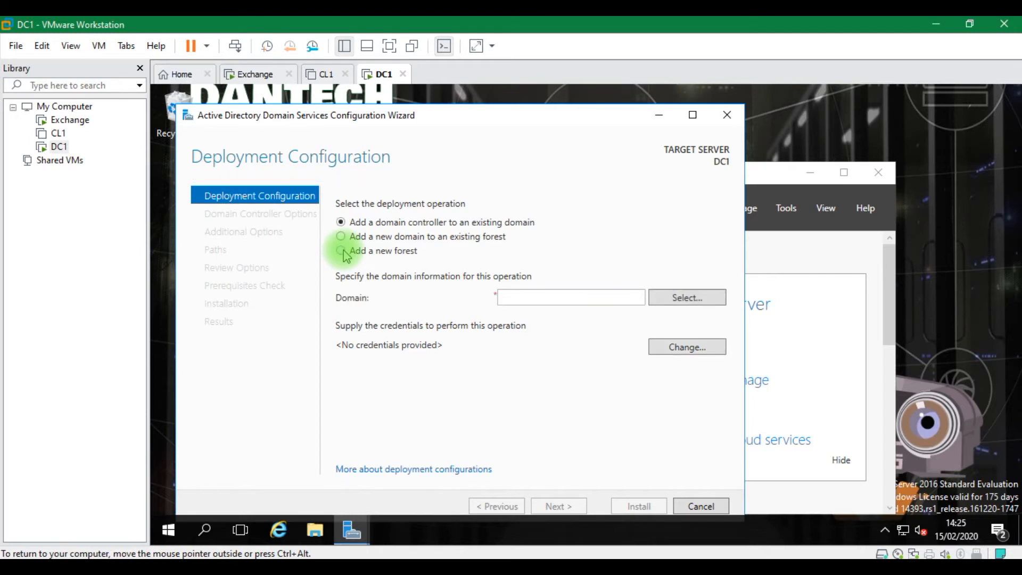
left_click(343, 252)
left_click(518, 294)
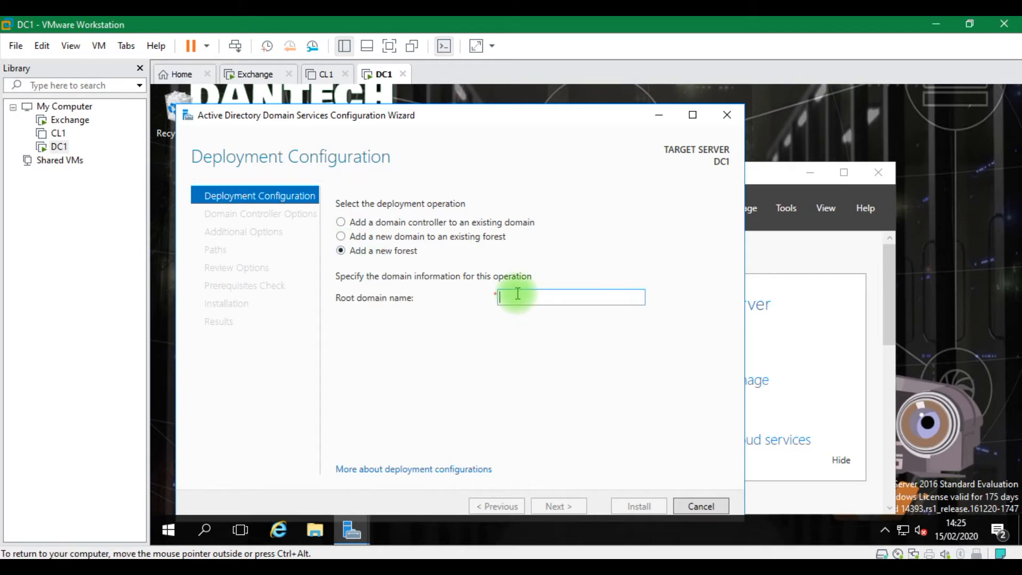
left_click(518, 298)
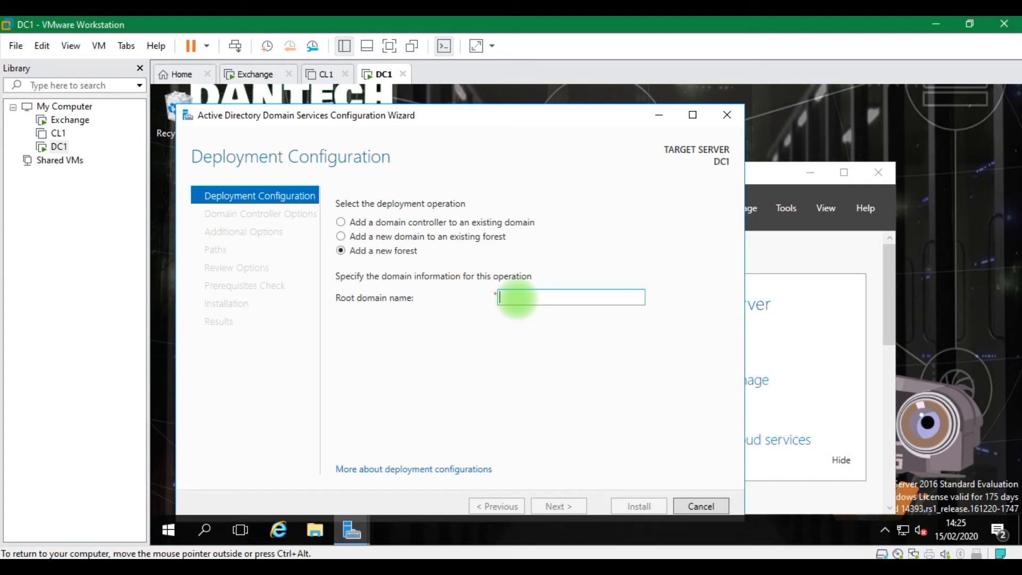
type("dansslab.xyz")
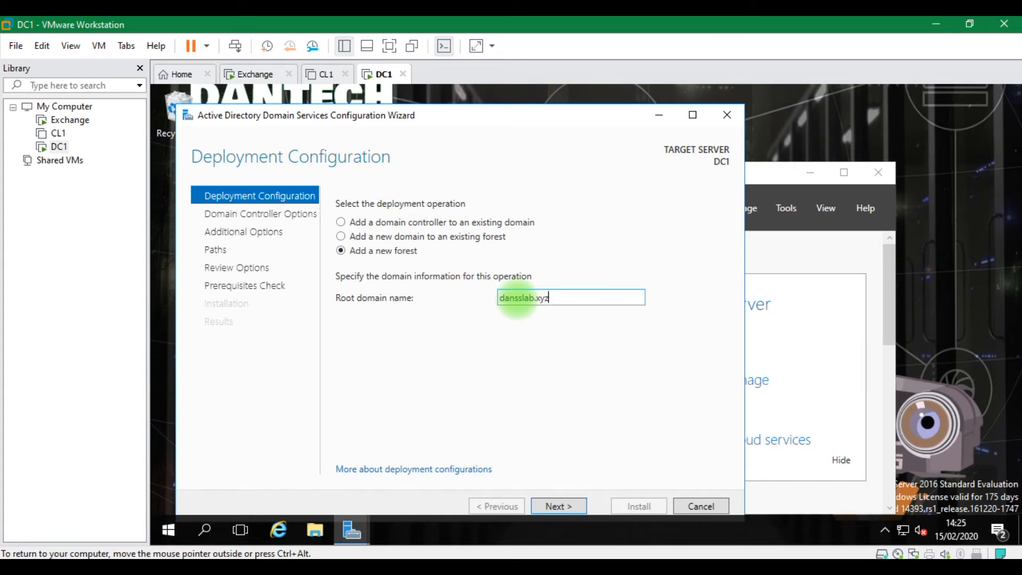
left_click(562, 511)
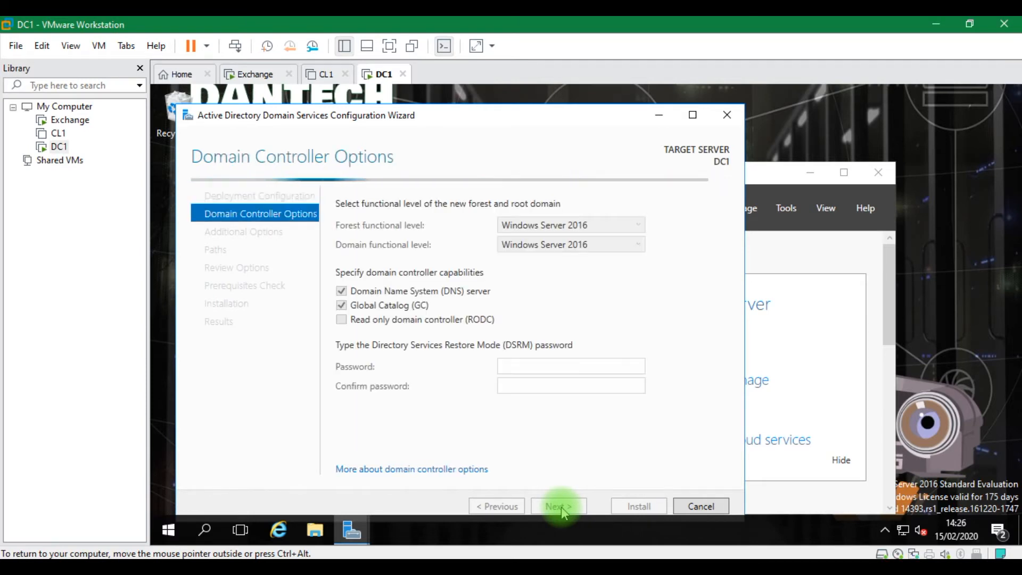
Enter and confirm the Directory Services Restore Mode password, then pass DNS Options without delegation
left_click(522, 362)
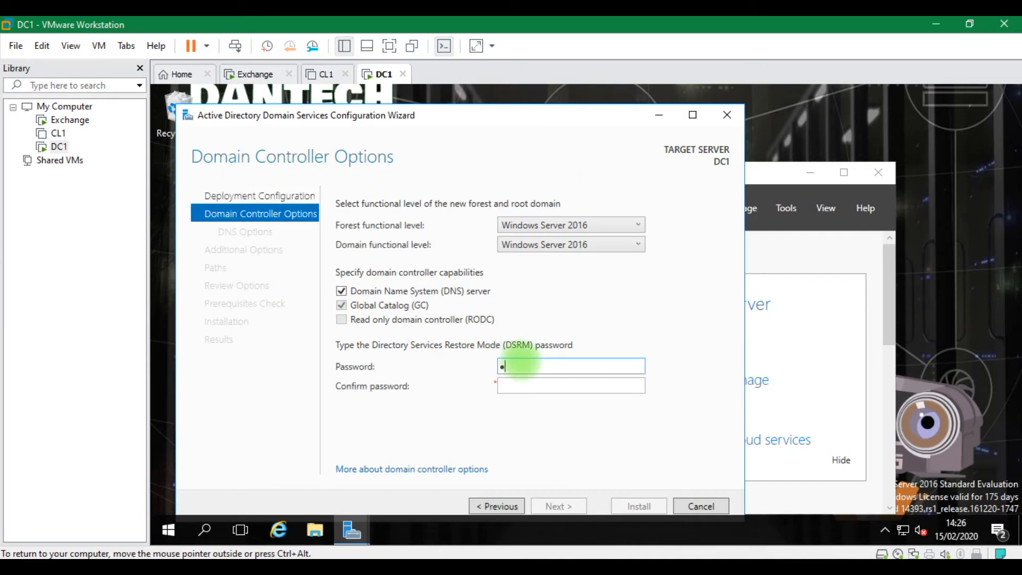
type("P@ssw0r")
key("BackSpace")
key("BackSpace")
key("BackSpace")
key("BackSpace")
key("BackSpace")
key("BackSpace")
type("P@ssw0rd123")
key("Tab")
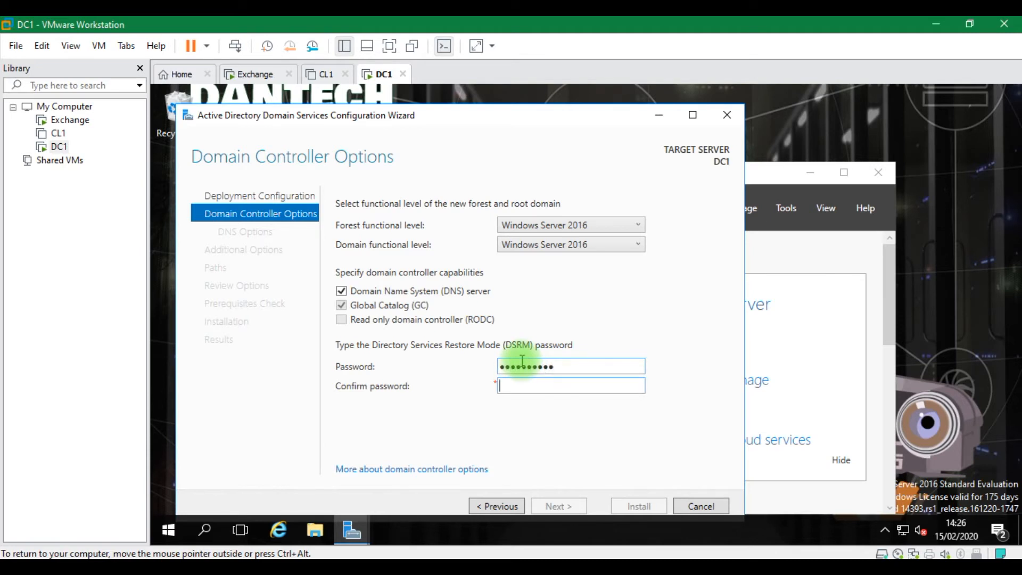
type("P@ssw0rd")
key("BackSpace")
key("BackSpace")
key("BackSpace")
key("BackSpace")
key("BackSpace")
key("BackSpace")
key("BackSpace")
key("BackSpace")
type("P@ssw0rd123")
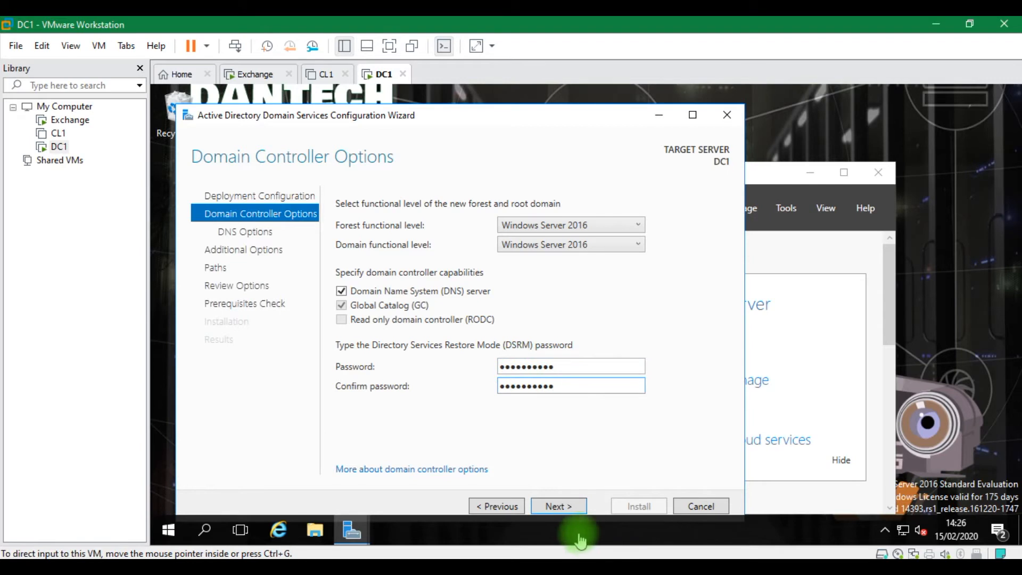
left_click(560, 507)
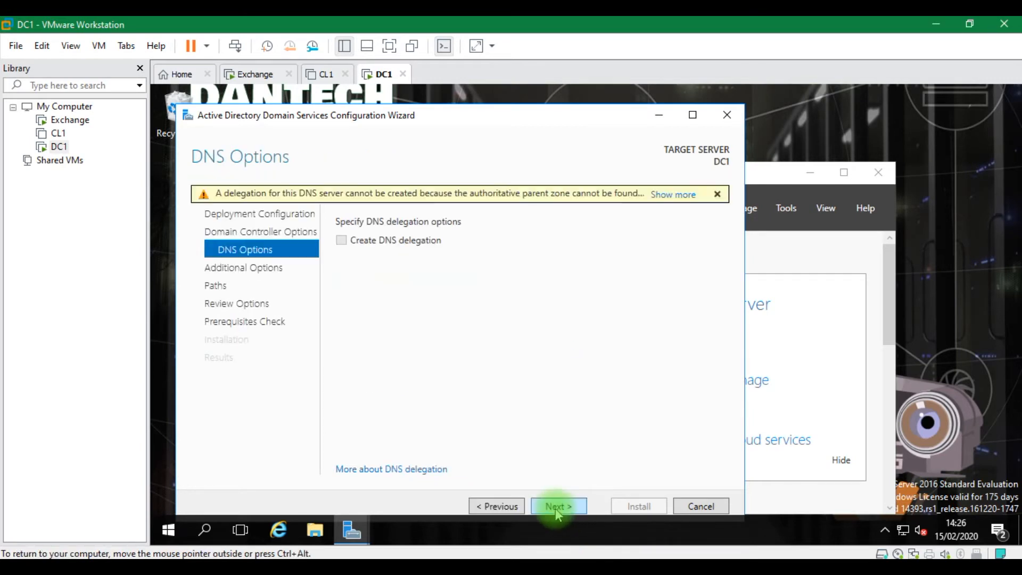
left_click(555, 509)
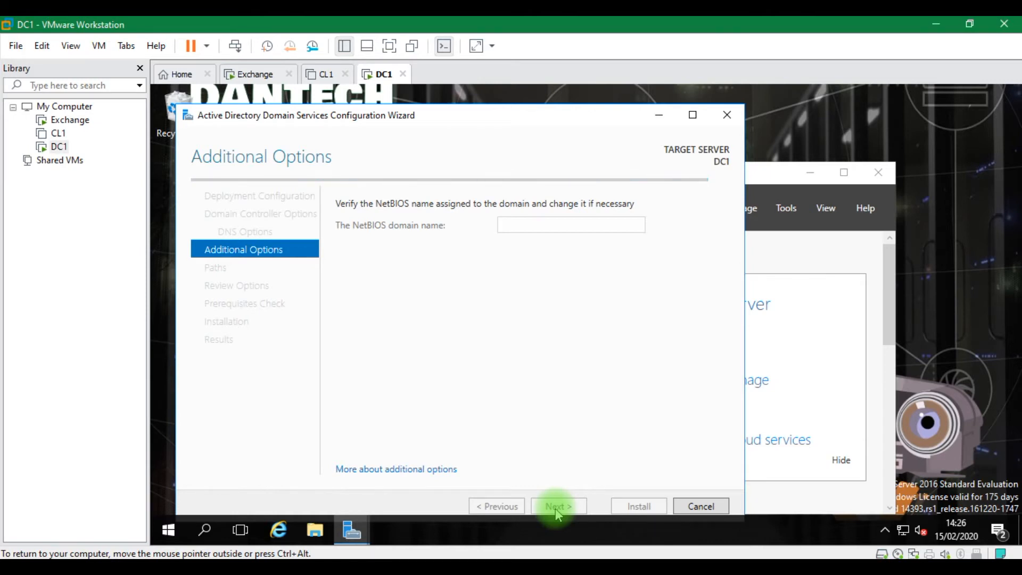
Accept the default NetBIOS name and paths, pass the prerequisites check, install, then close so DC1 restarts
left_click(555, 513)
left_click(556, 507)
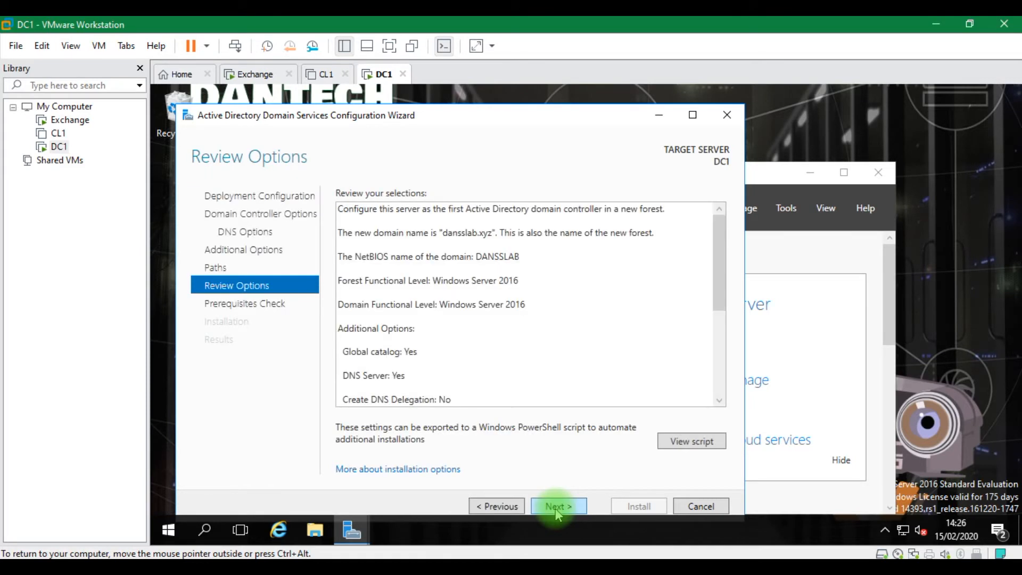
left_click(555, 507)
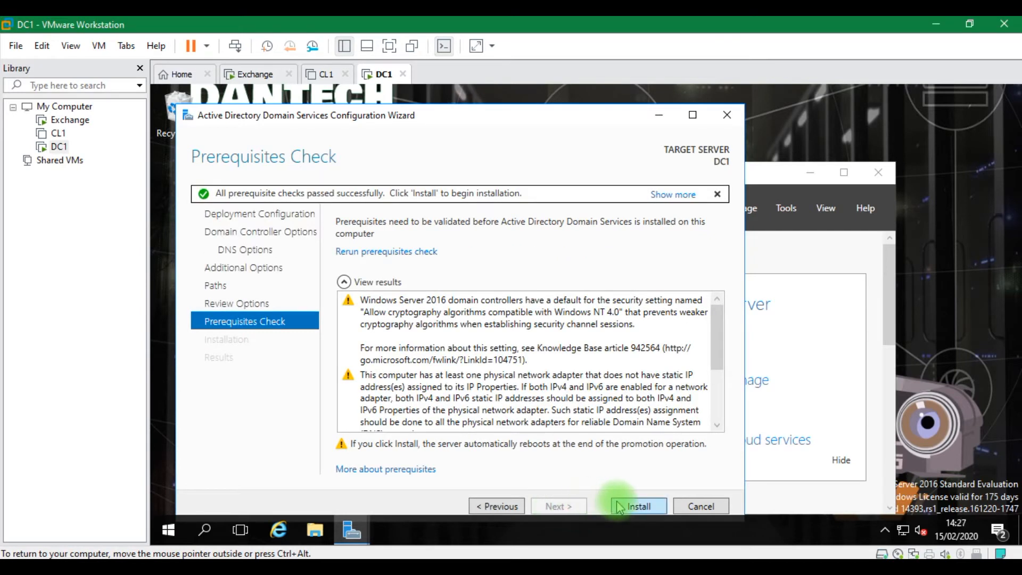
left_click(619, 506)
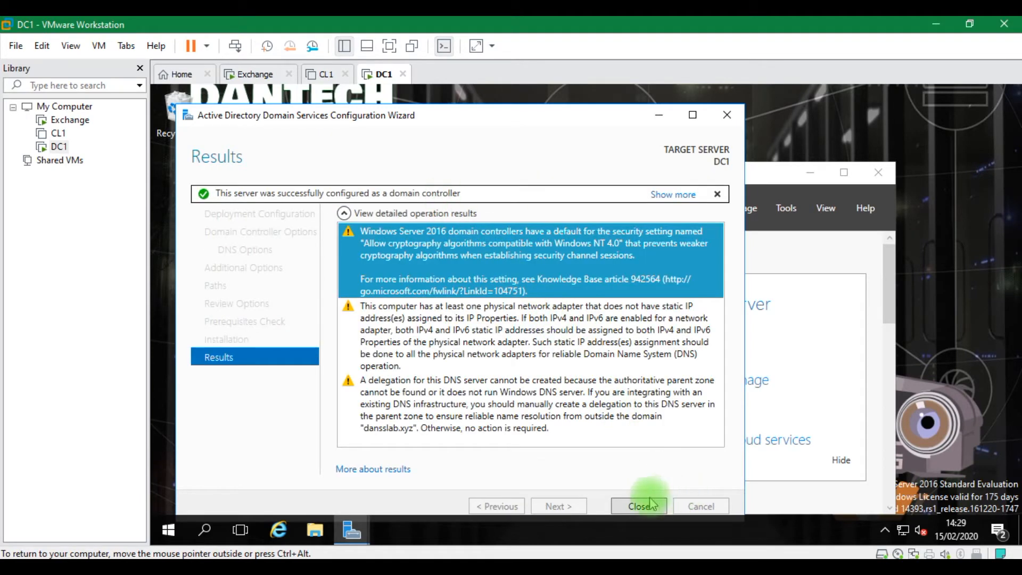
left_click(650, 504)
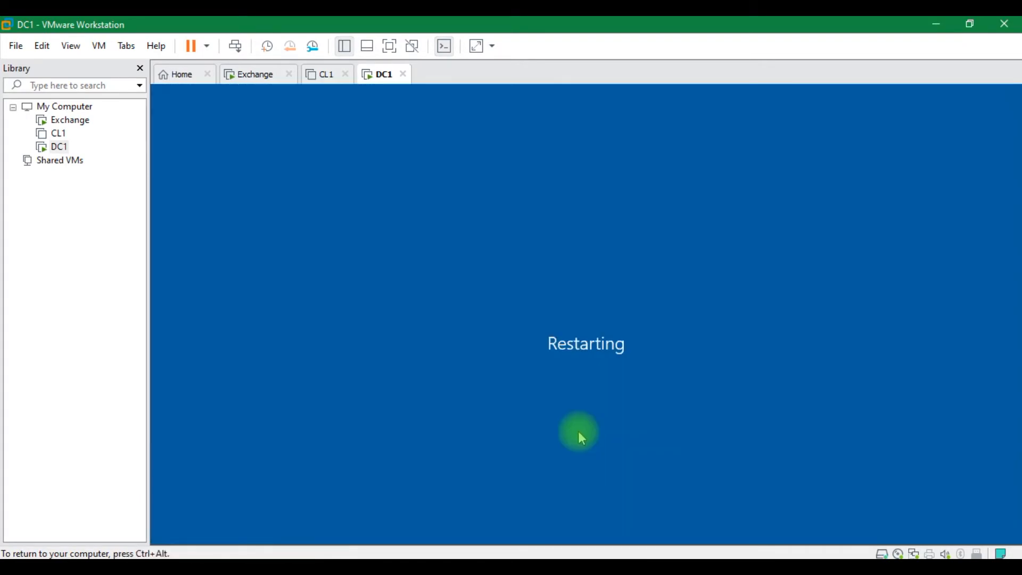
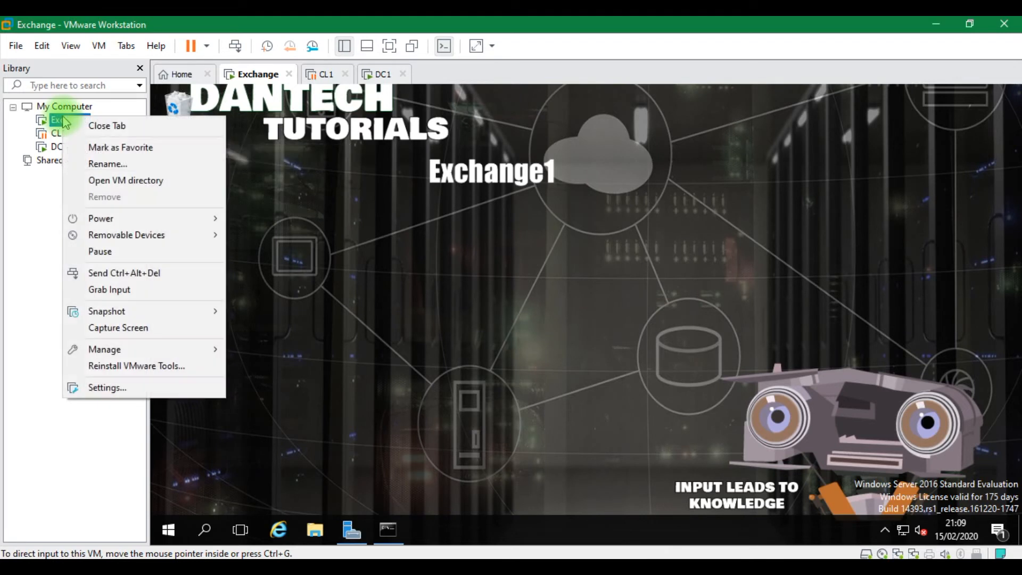
Check Exchange's Network Adapter 2 connection in its VM settings, then cancel without changes
left_click(108, 388)
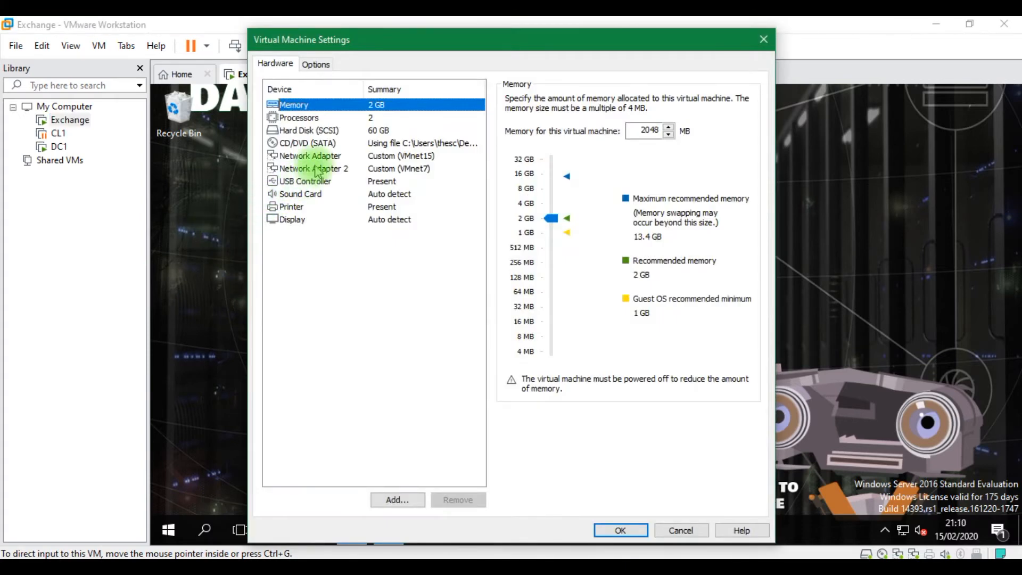
left_click(315, 169)
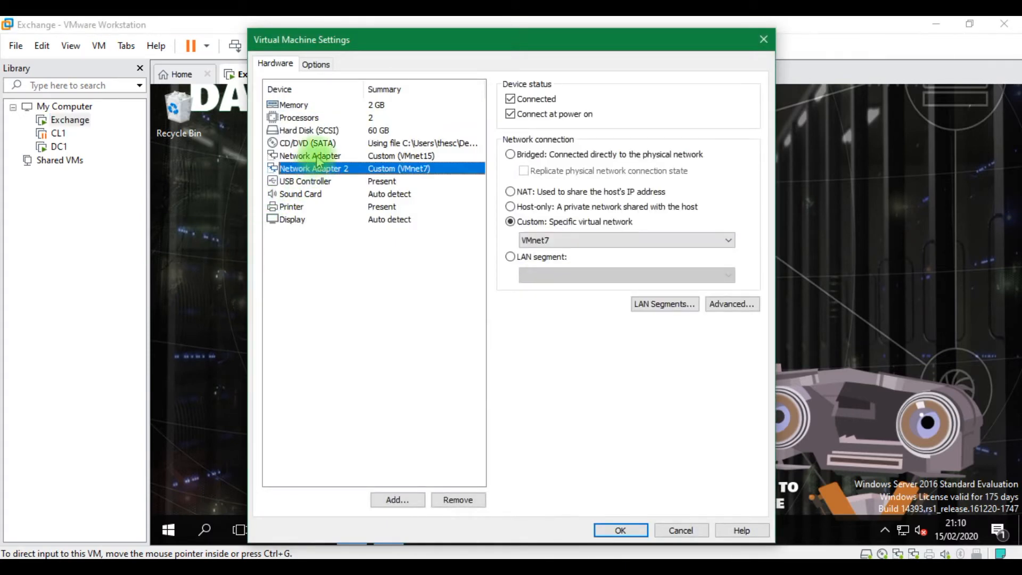
left_click(672, 531)
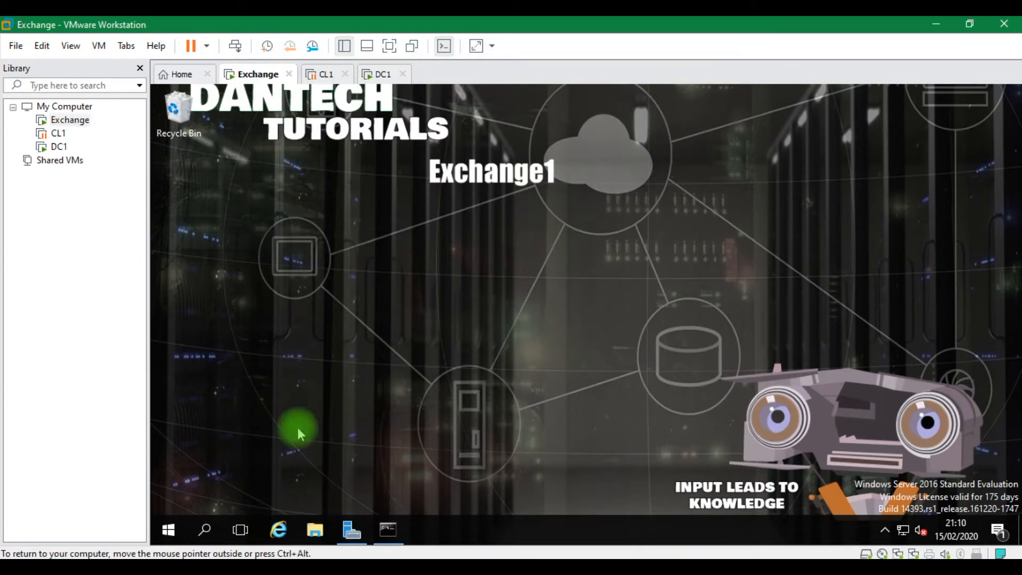
Compare the ipconfig output of Exchange (10.0.0.3) with DC1 (10.0.0.2)
left_click(387, 530)
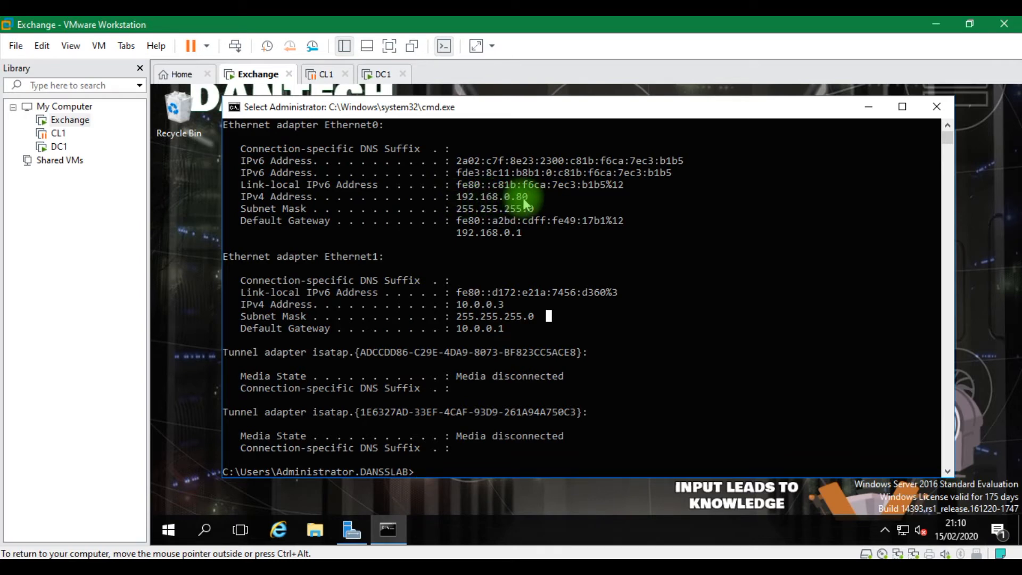
left_click(379, 74)
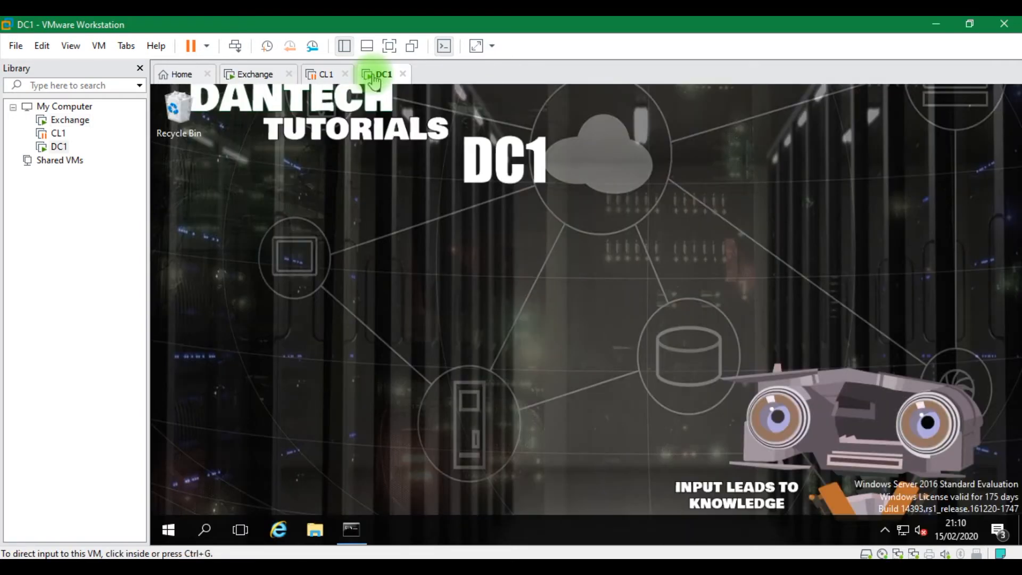
left_click(346, 532)
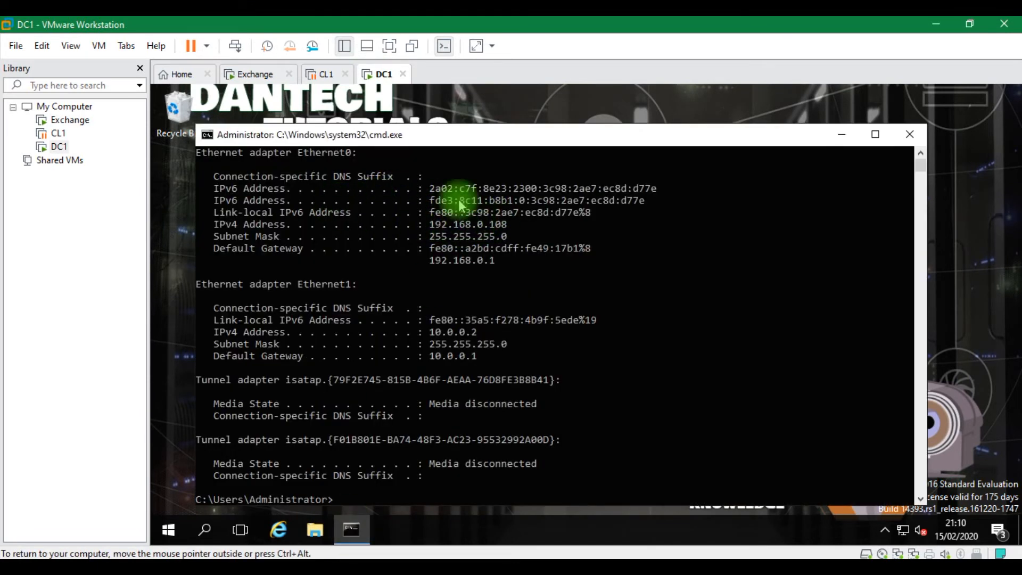
left_click(259, 74)
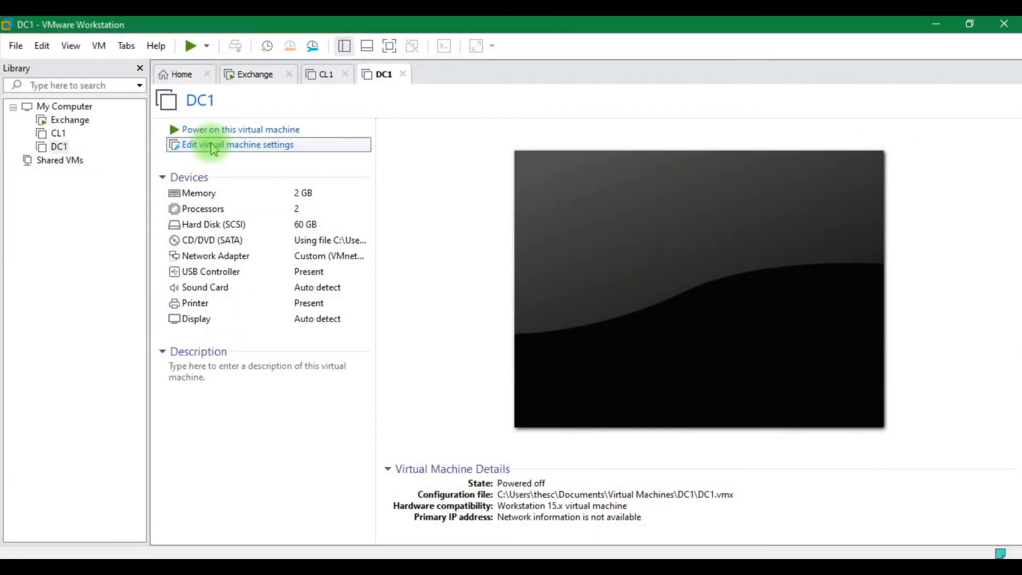
Add a network adapter to DC1 connected to Custom: VMnet7
left_click(213, 145)
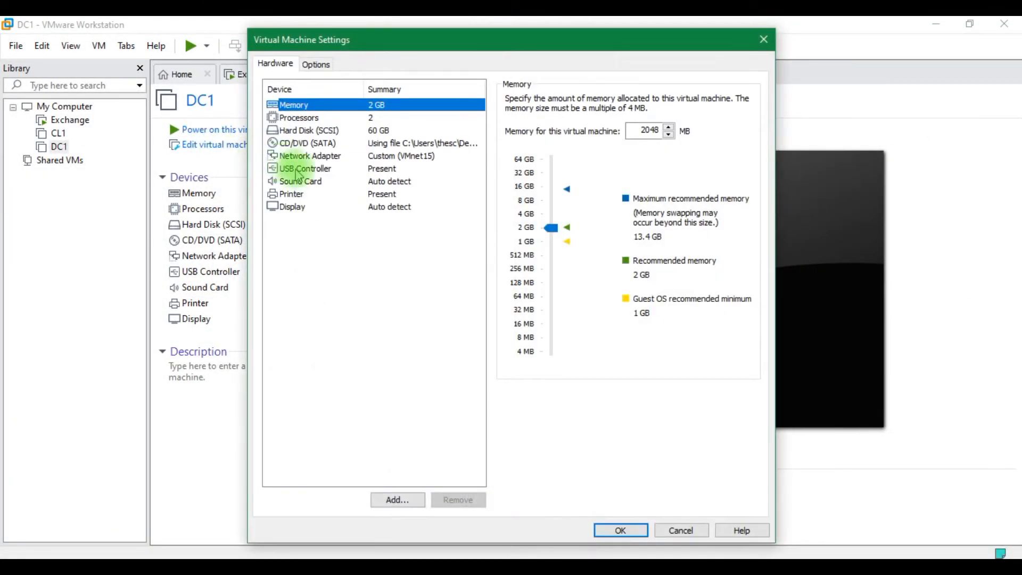
left_click(408, 504)
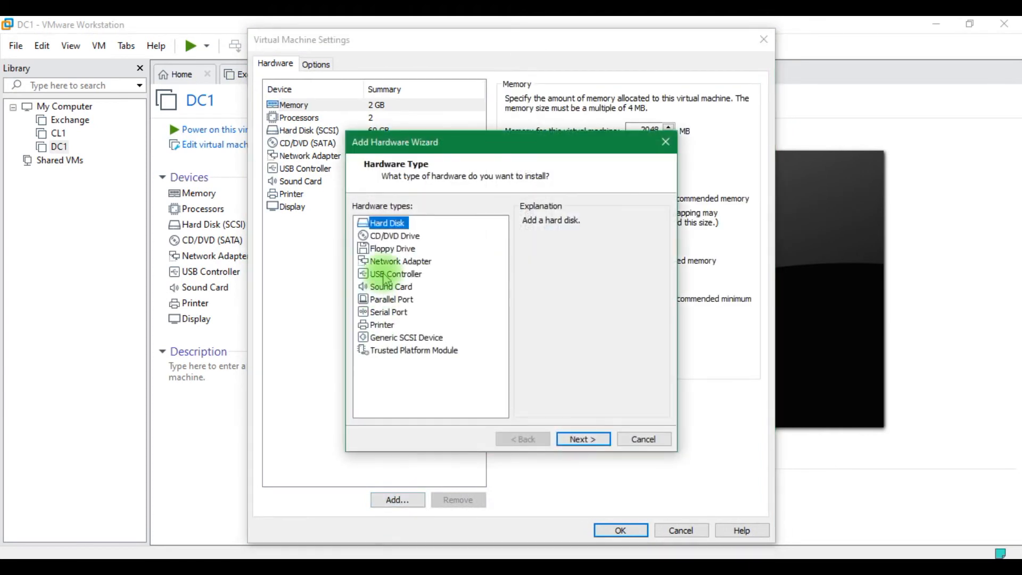
left_click(396, 261)
left_click(581, 438)
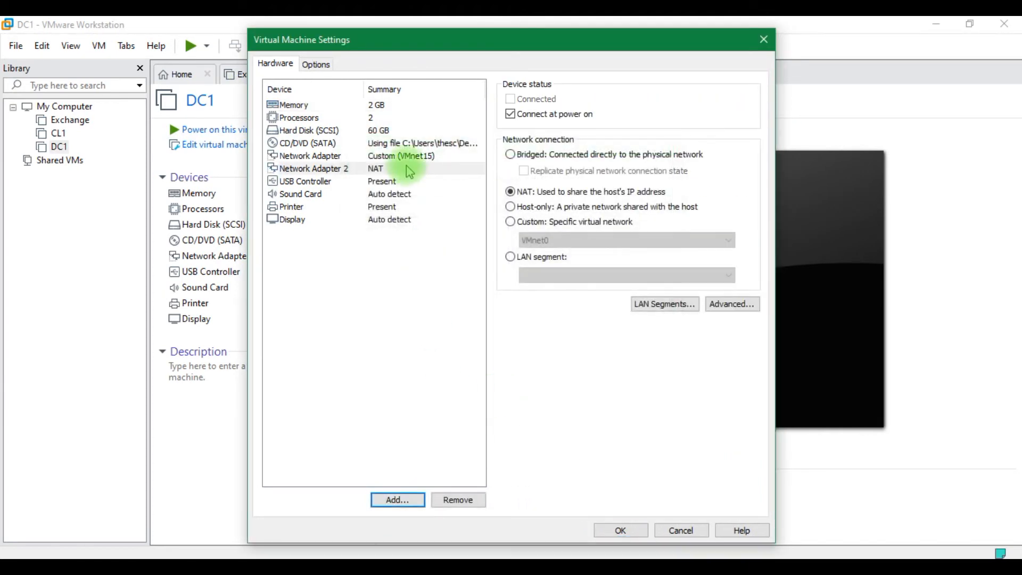
left_click(521, 221)
left_click(531, 241)
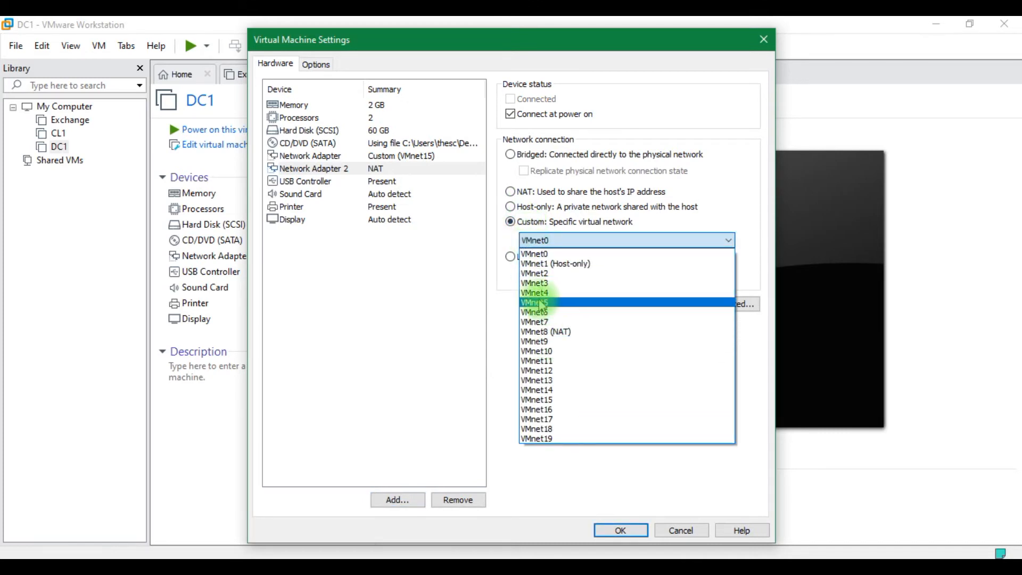
left_click(538, 322)
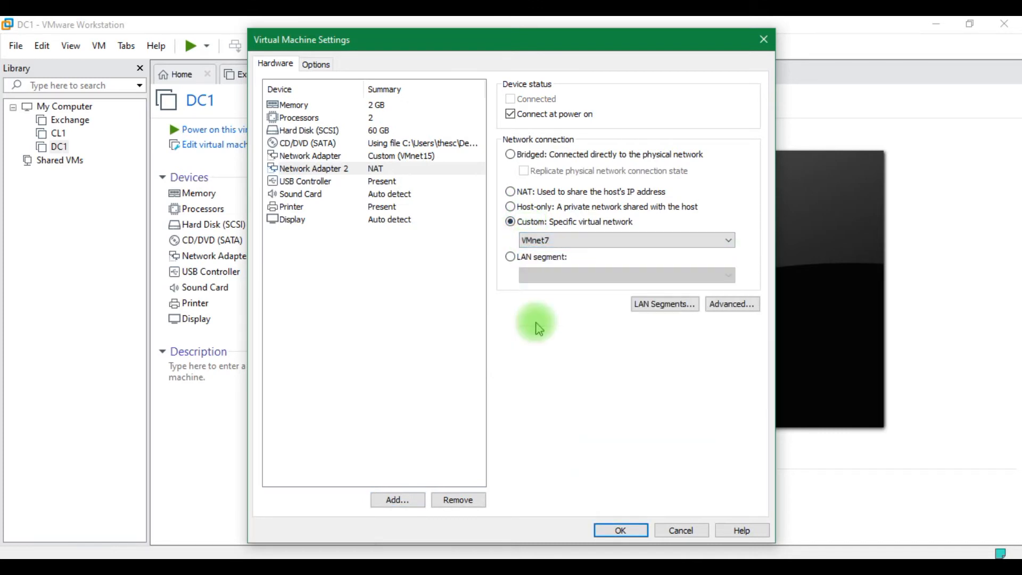
left_click(621, 530)
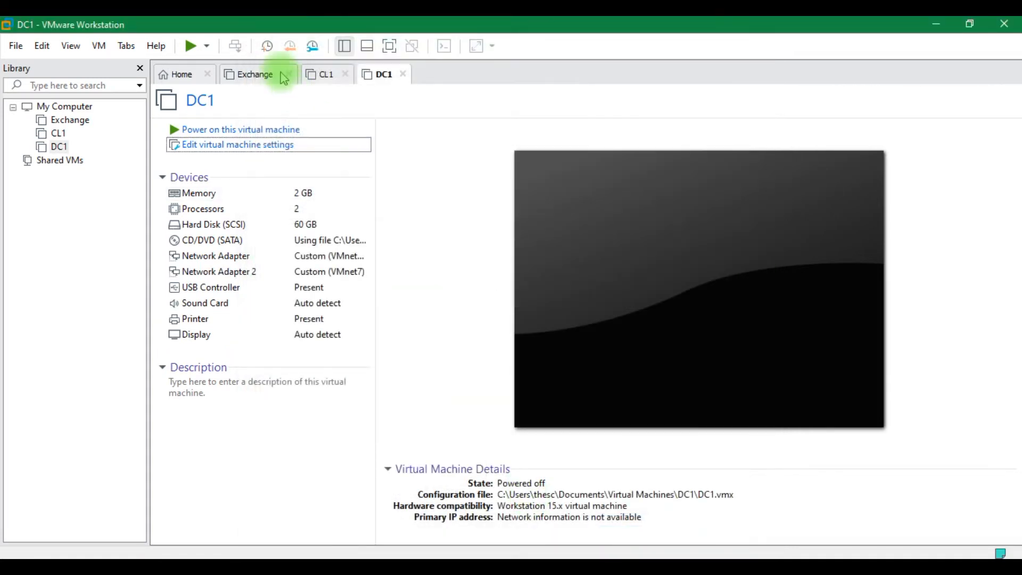
Add a network adapter to Exchange connected to Custom: VMnet7
left_click(265, 130)
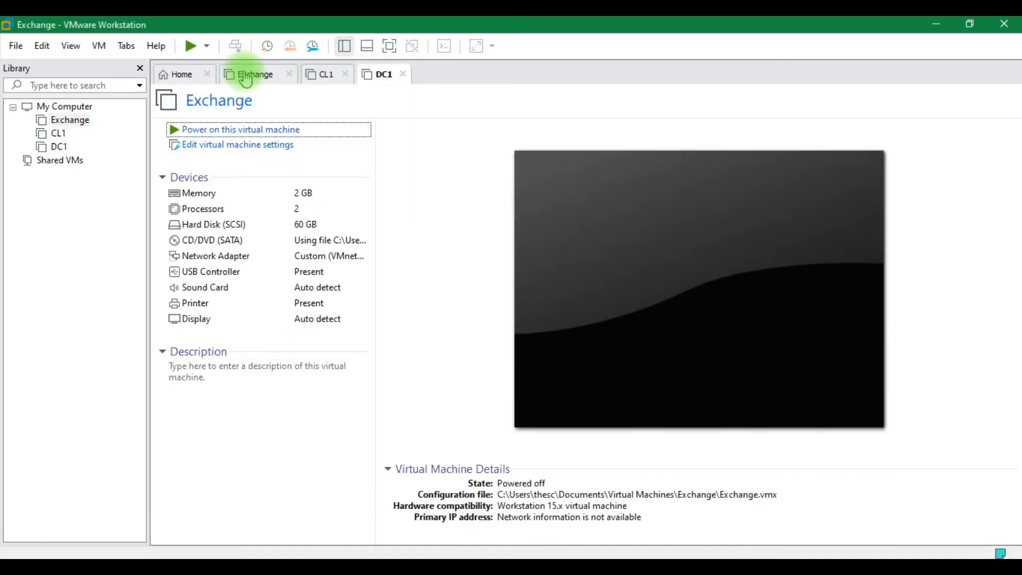
left_click(250, 74)
left_click(232, 149)
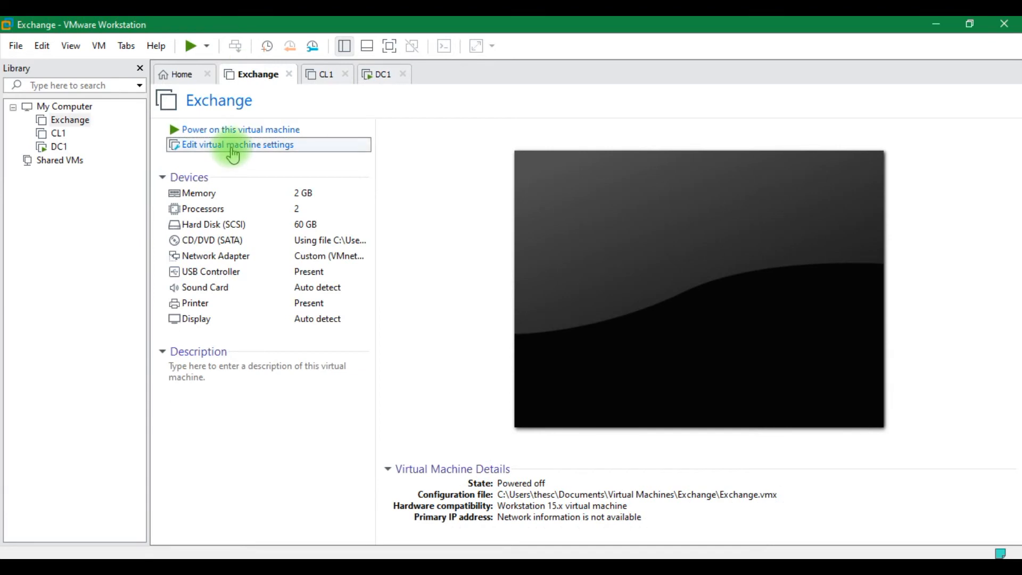
left_click(235, 153)
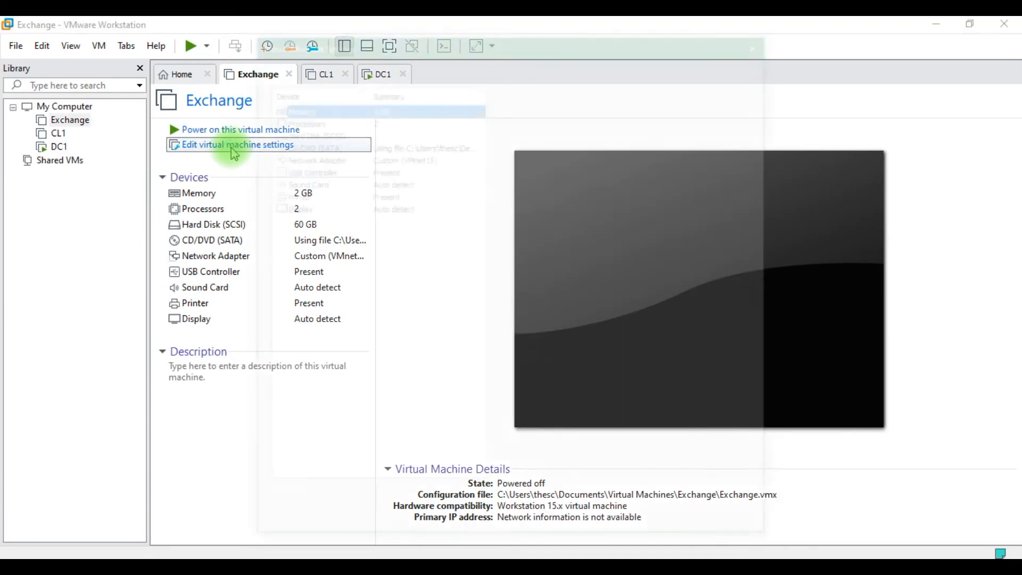
left_click(395, 501)
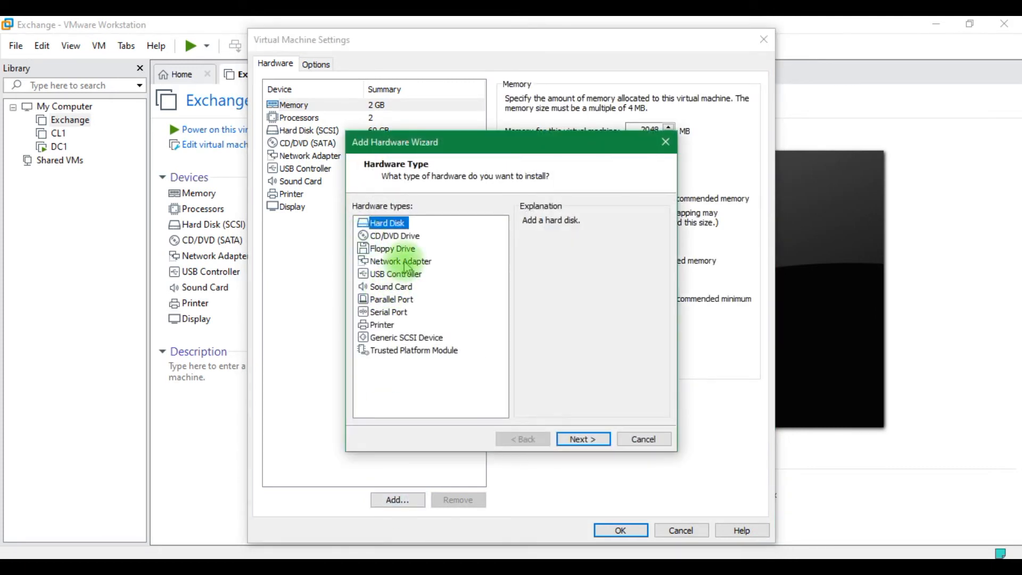
left_click(396, 261)
left_click(560, 440)
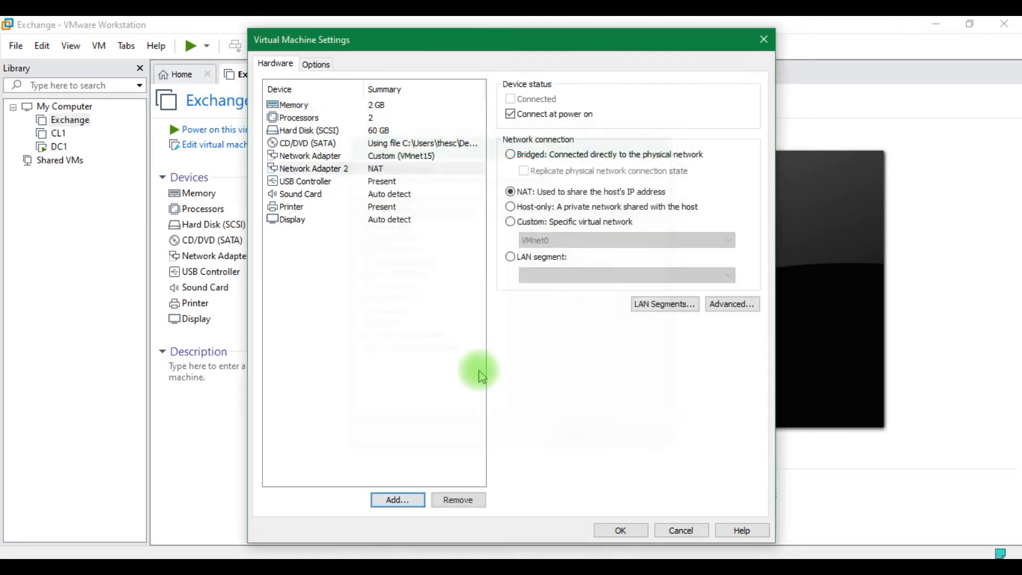
left_click(535, 224)
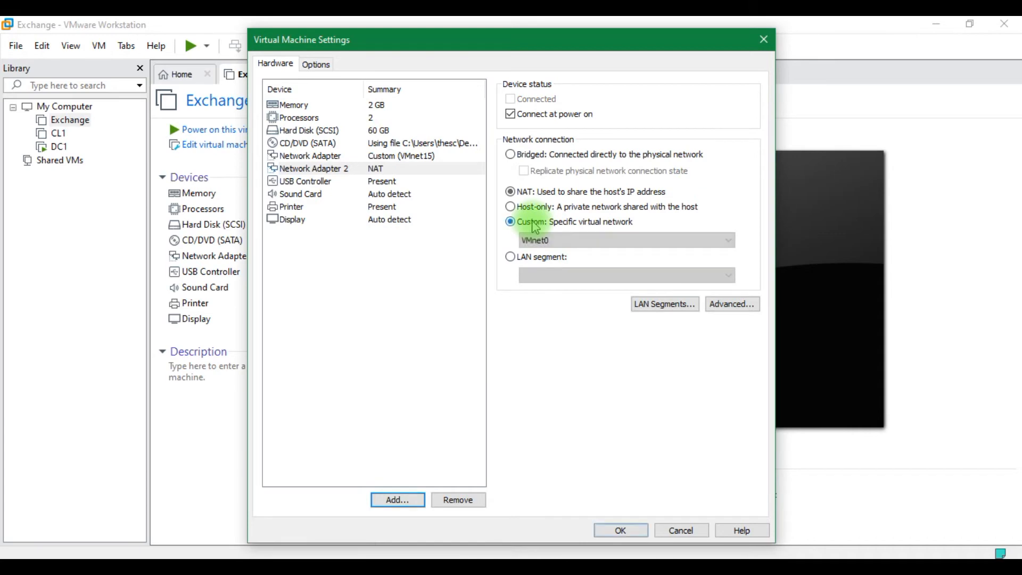
left_click(530, 240)
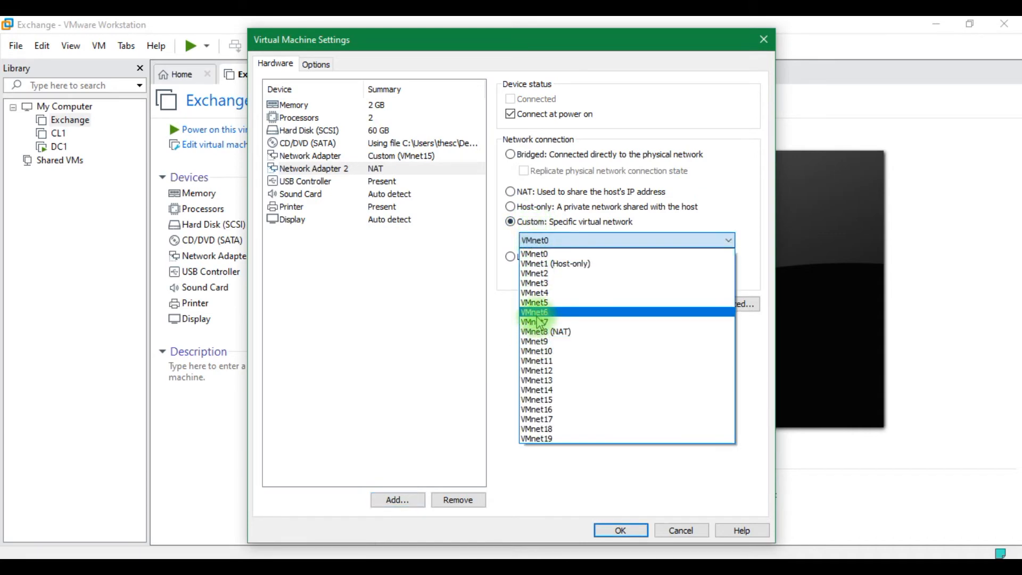
left_click(538, 322)
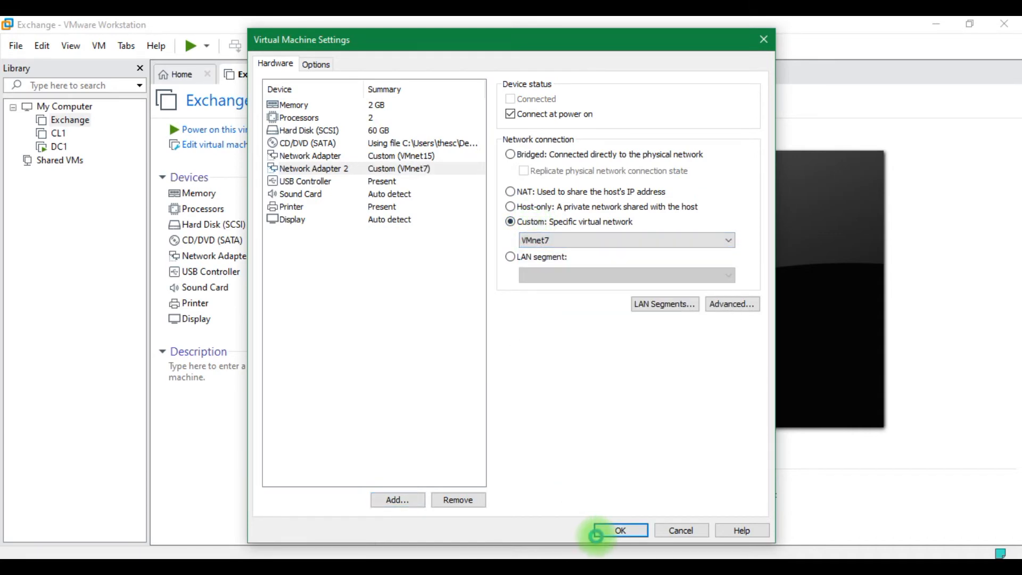
left_click(613, 530)
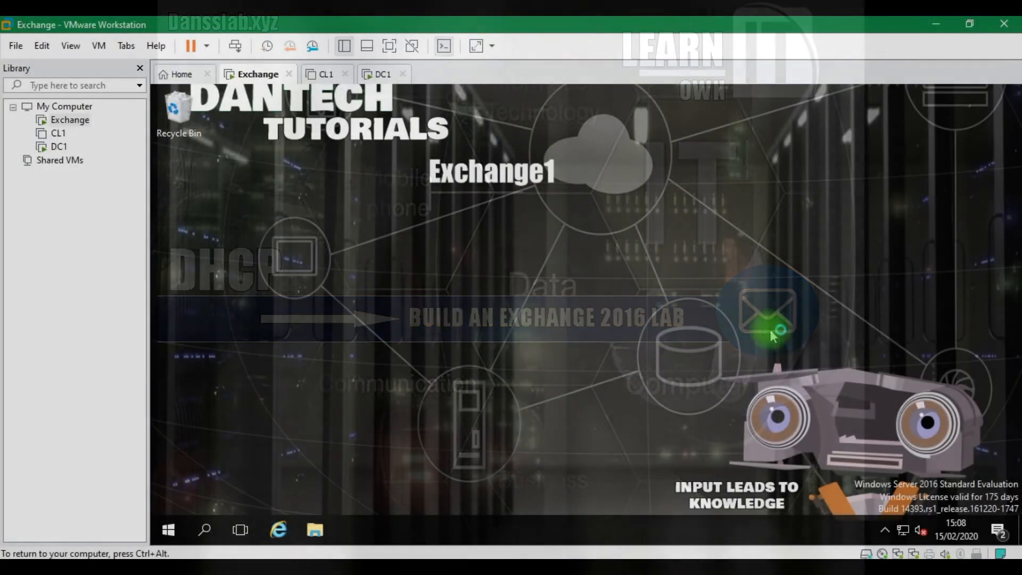
Switch to DC1 to watch it boot and apply computer settings
left_click(381, 74)
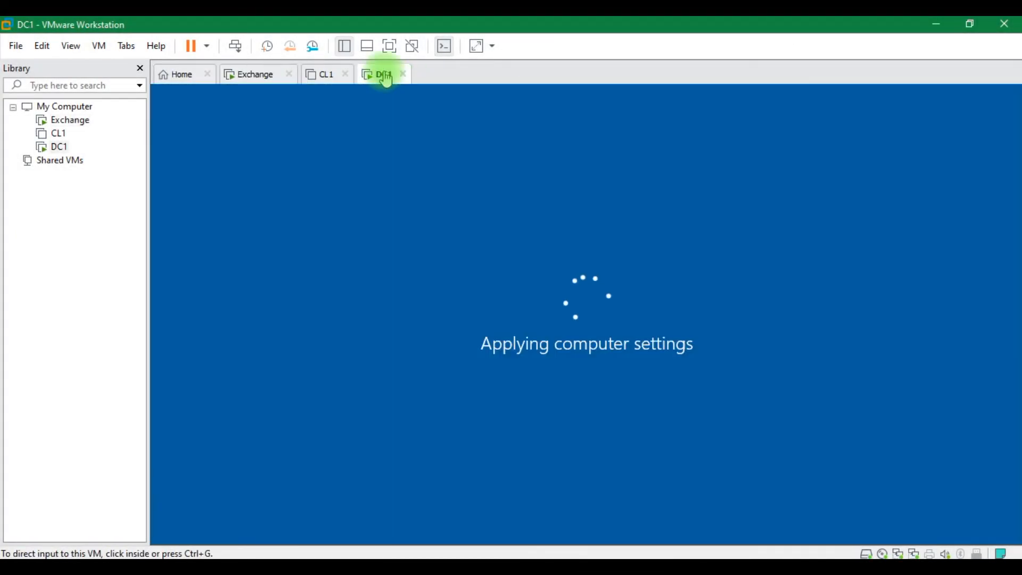
On Exchange, open the IPv4 properties of the Ethernet1 connection from Network Connections
left_click(267, 77)
left_click(379, 351)
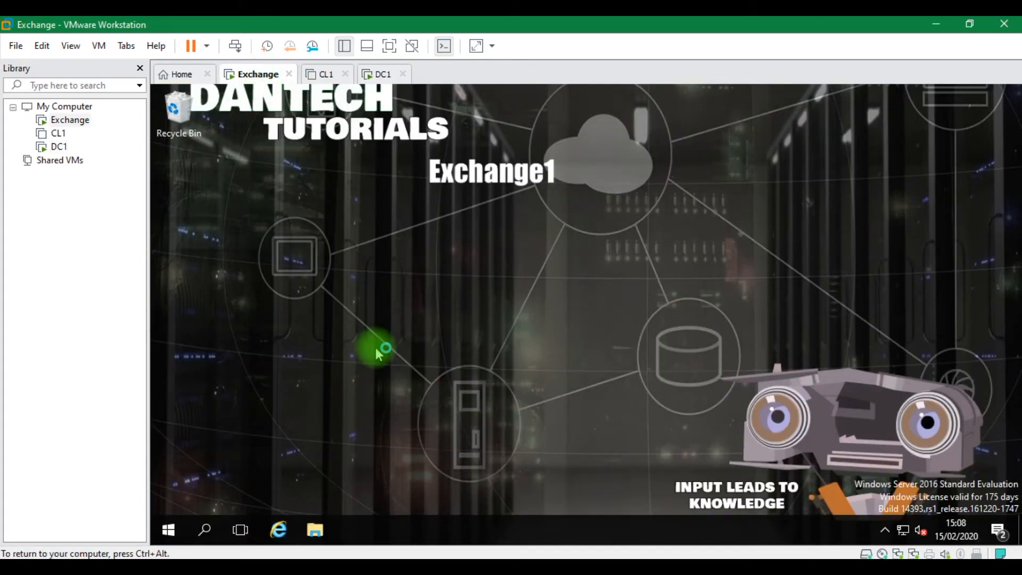
key("super+r")
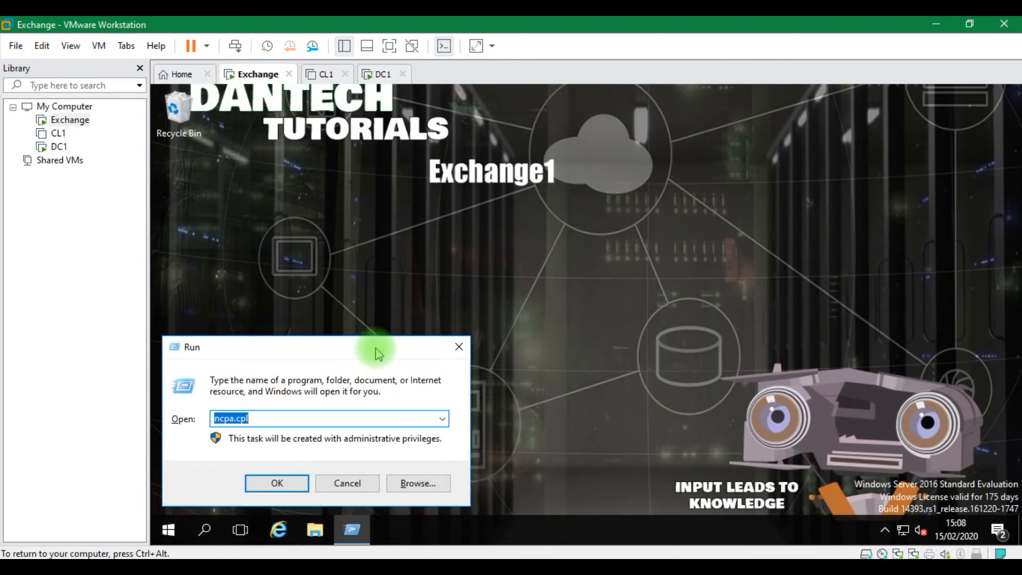
key("Return")
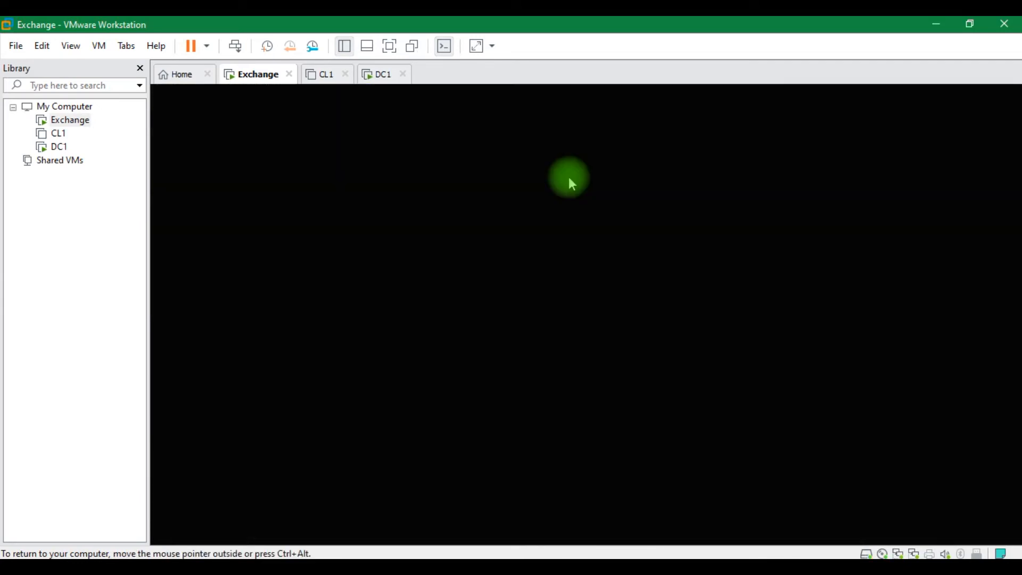
right_click(568, 181)
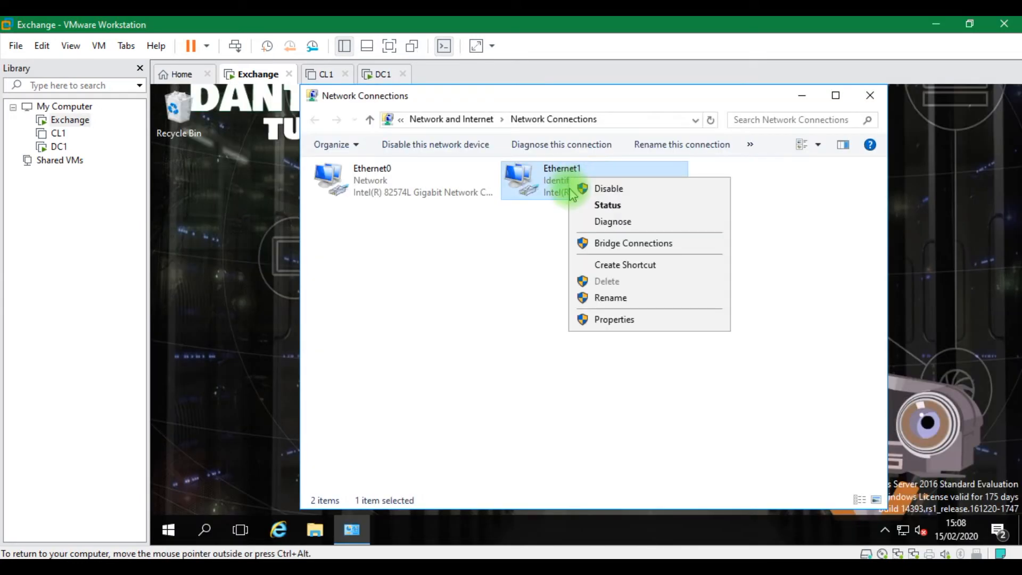
left_click(614, 319)
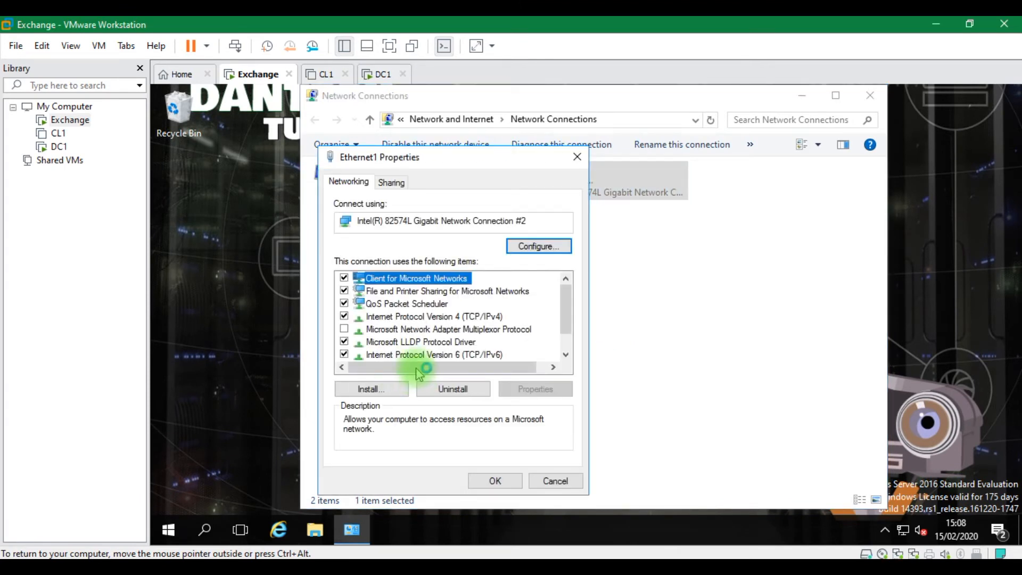
double_click(471, 318)
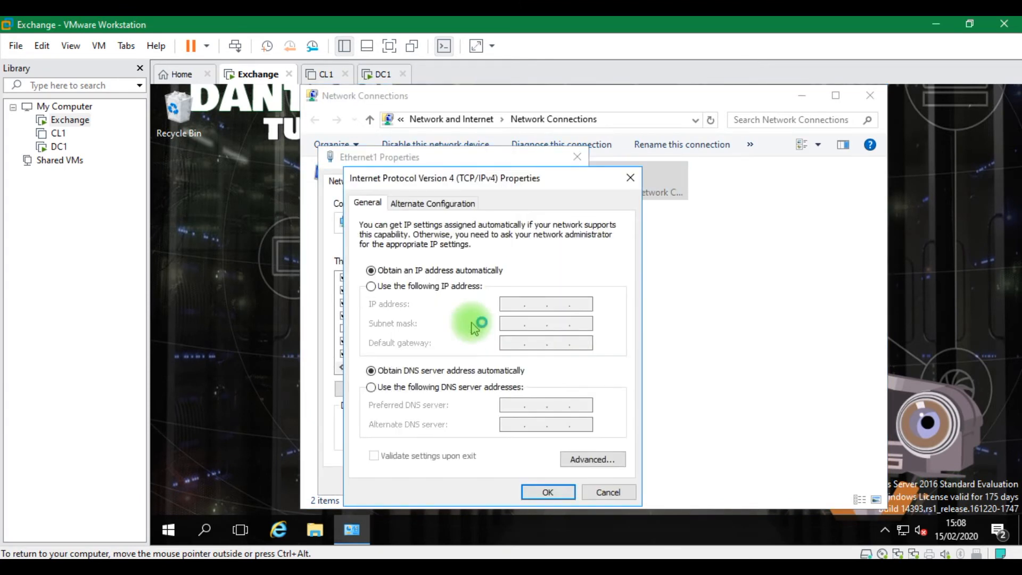
Enter static IP address 10.0.0.3 with subnet mask 255.255.255.0
left_click(420, 287)
left_click(506, 301)
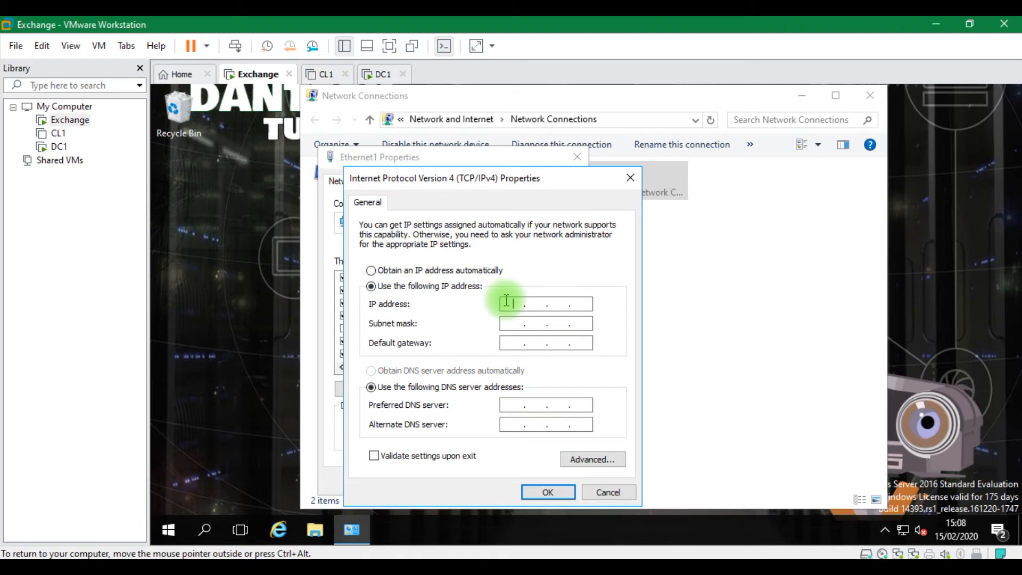
type("10.0.0.")
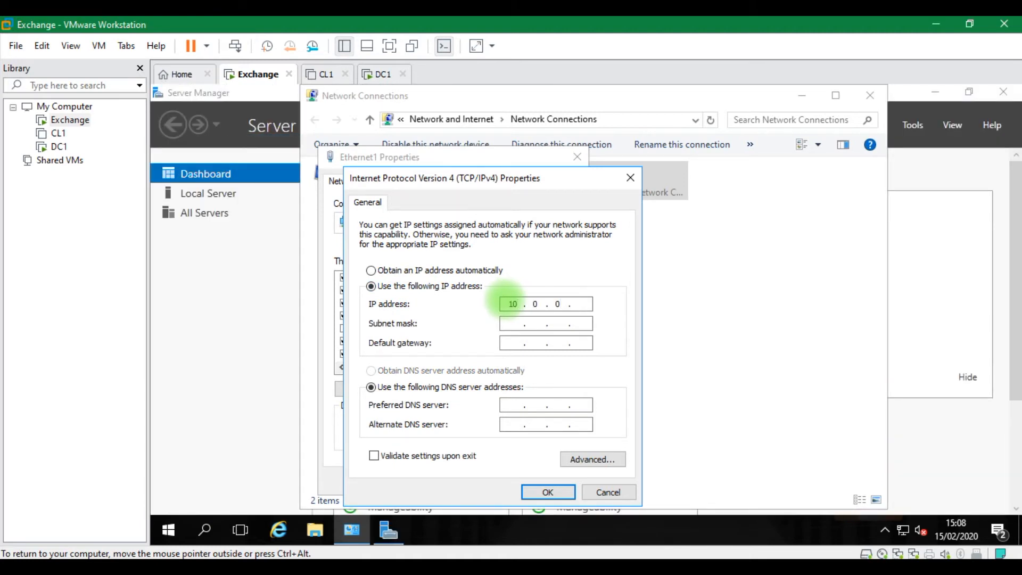
right_click(507, 304)
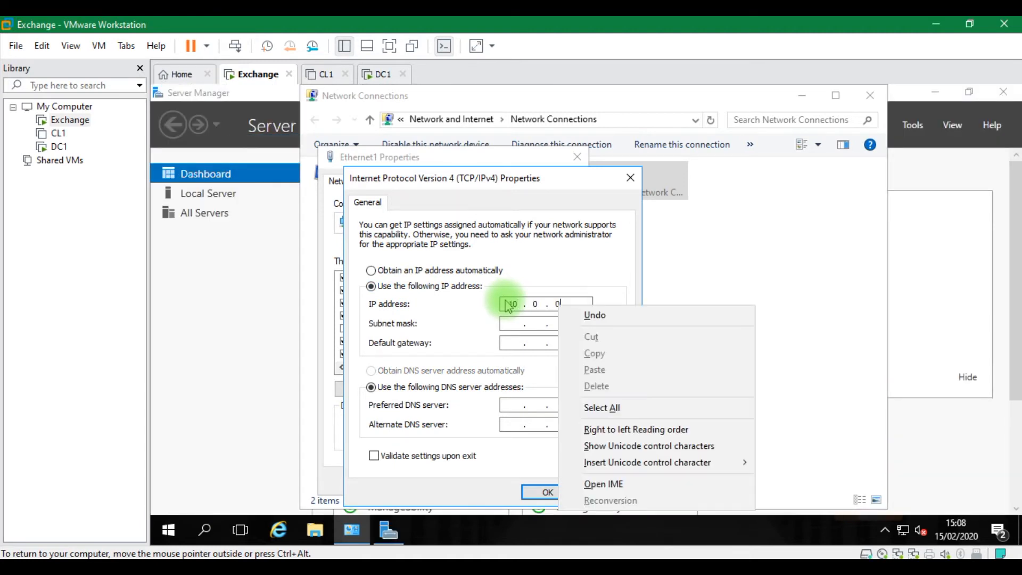
left_click(535, 304)
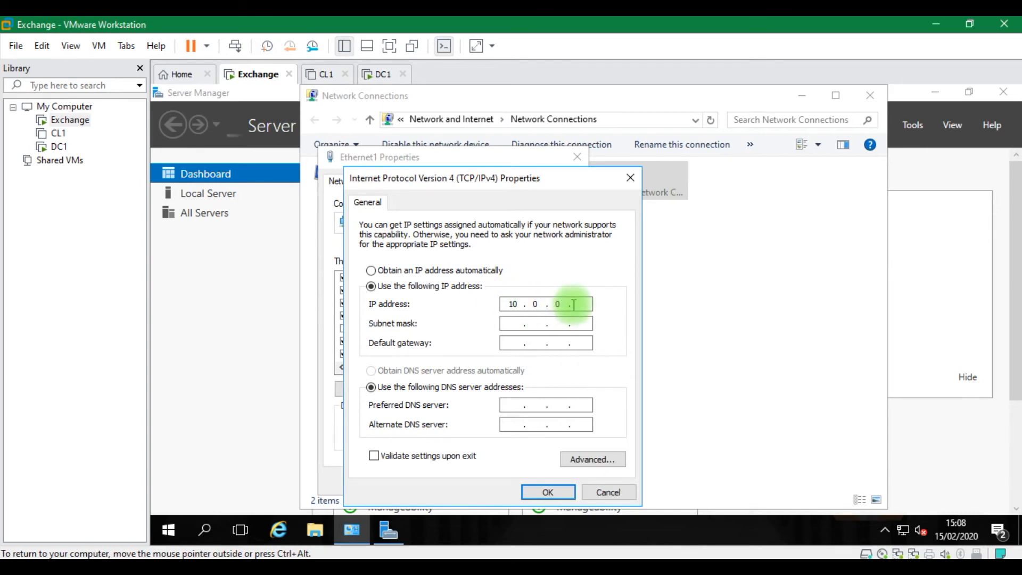
type("3")
key("Tab")
key("Right")
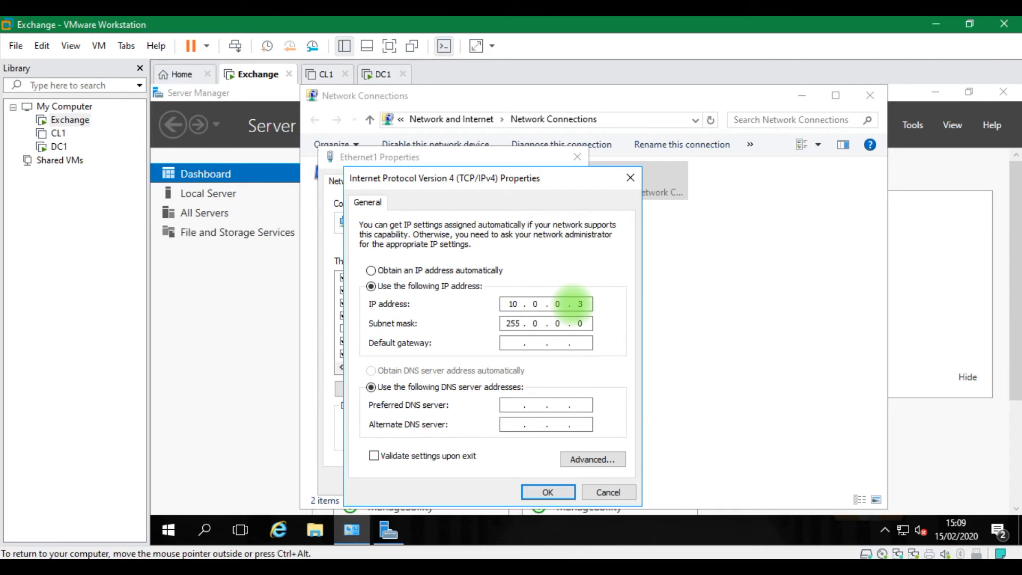
left_click(533, 329)
key("BackSpace")
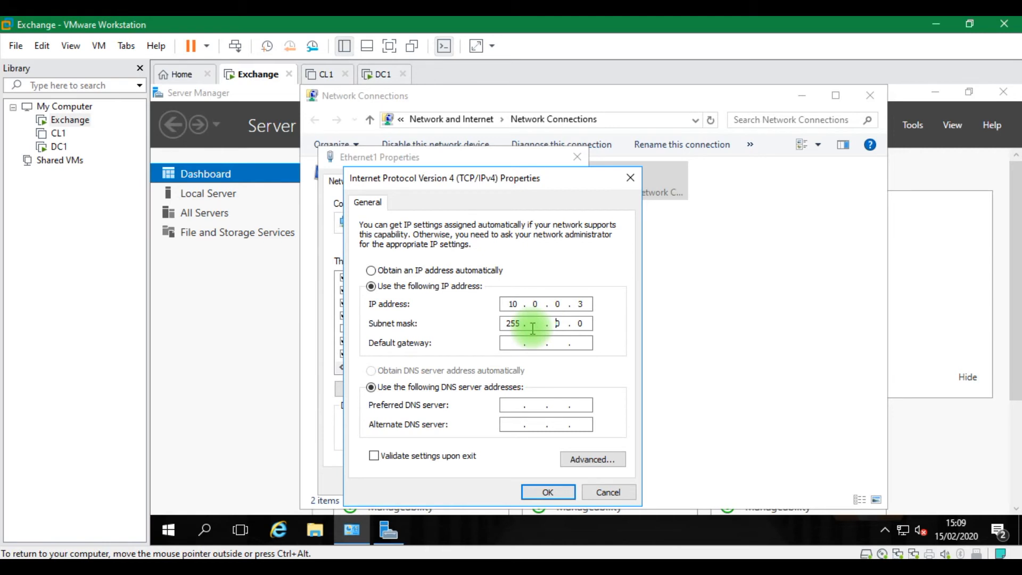
type("255255.")
Set gateway 10.0.0.1 and DNS 10.0.0.2, then save past the multiple-gateways warning
left_click(523, 343)
type("10 ")
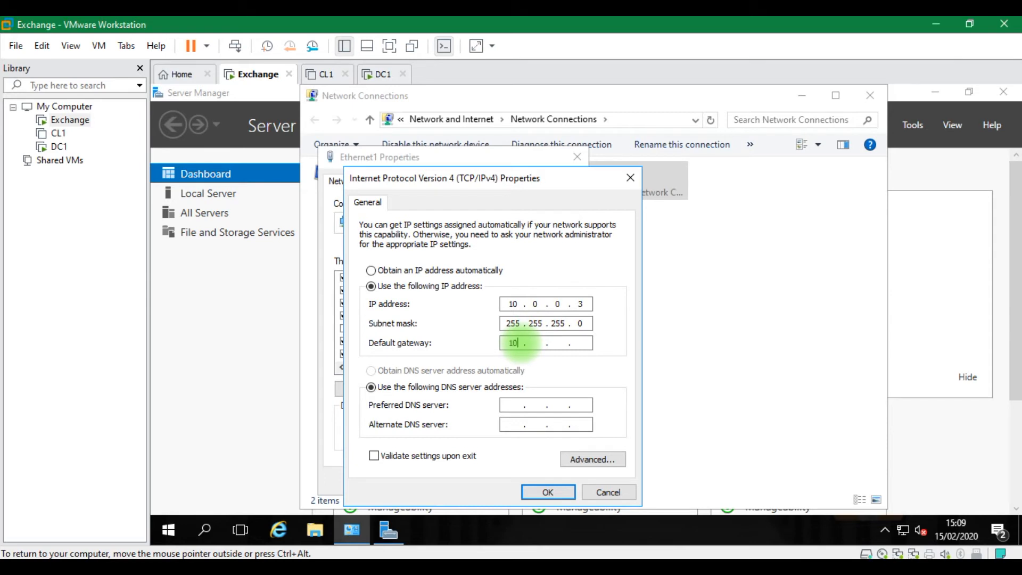
type(". 0")
left_click(509, 406)
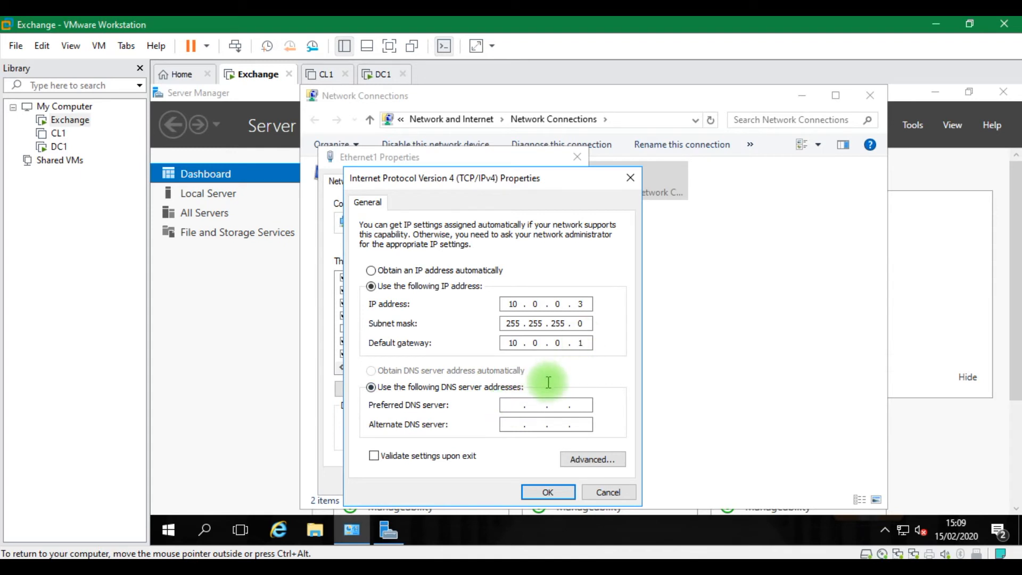
type("10 . 0 . 0 . 2")
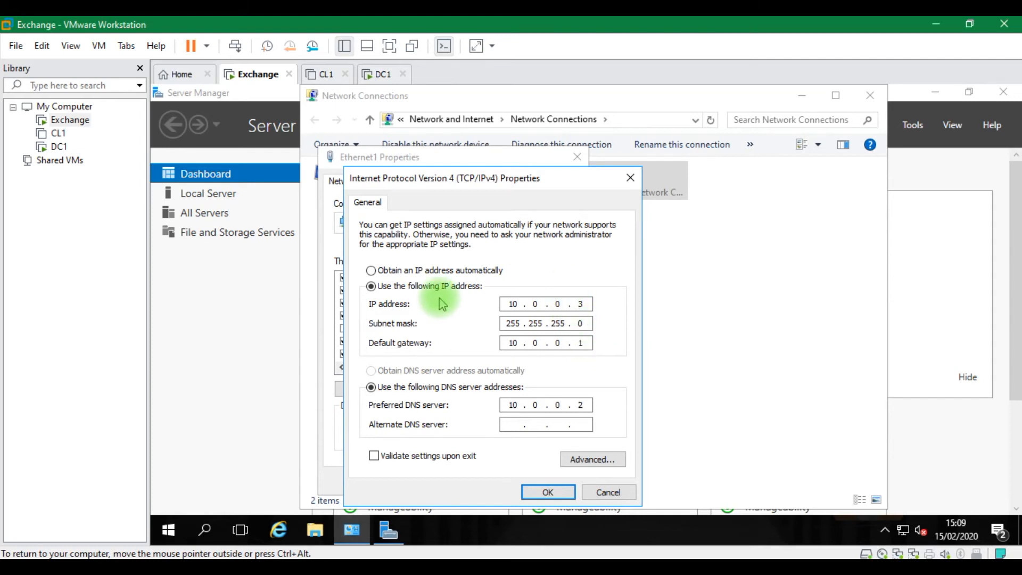
left_click(539, 493)
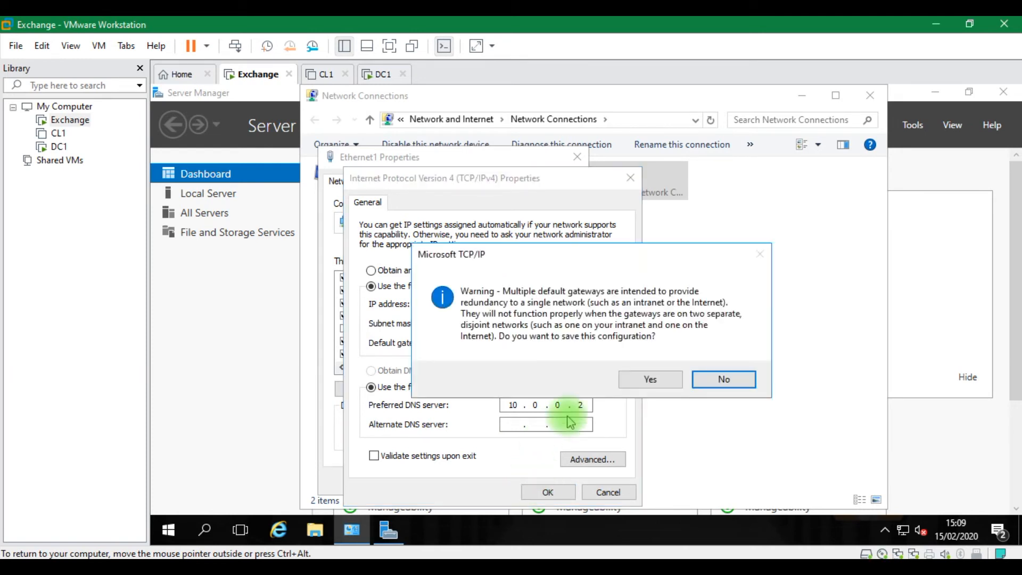
left_click(633, 384)
left_click(494, 482)
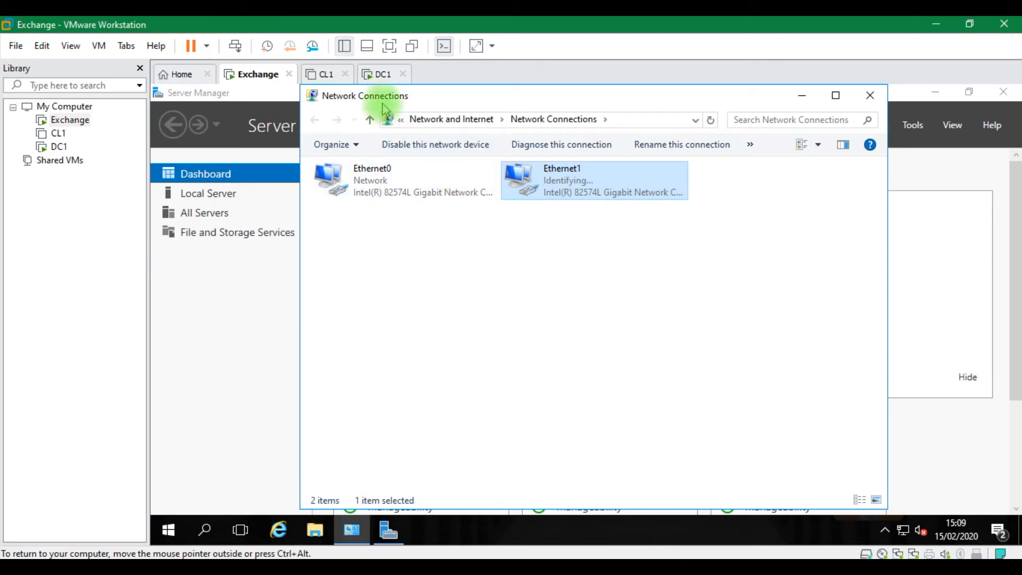
left_click(379, 74)
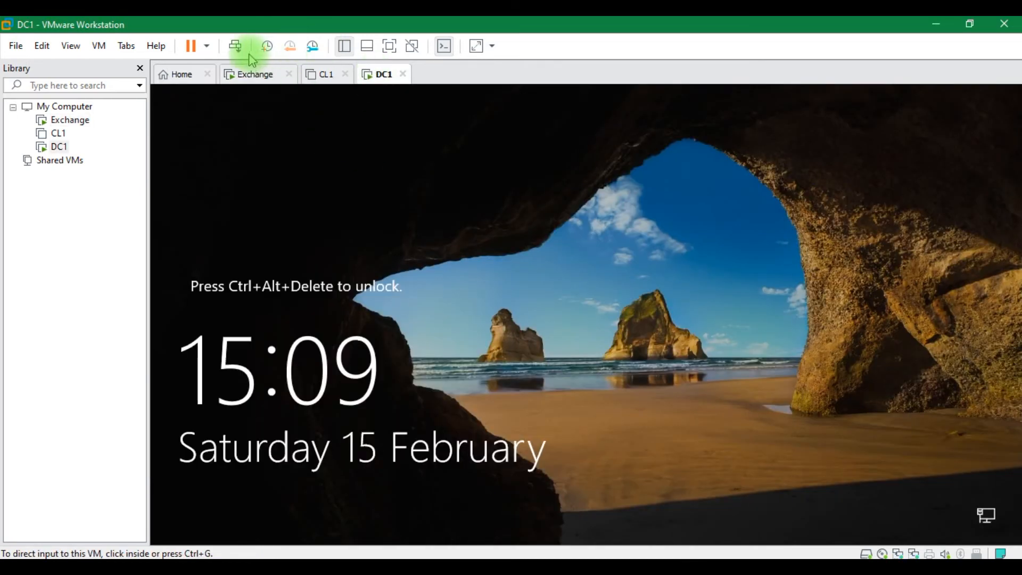
Sign in to DC1 with the domain administrator password
left_click(234, 46)
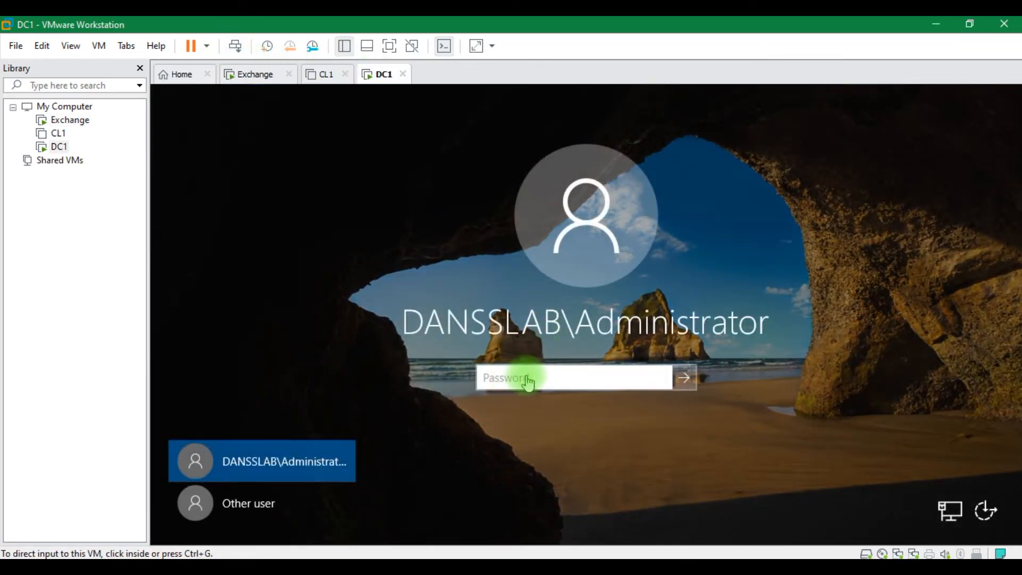
left_click(528, 379)
type("•••••••")
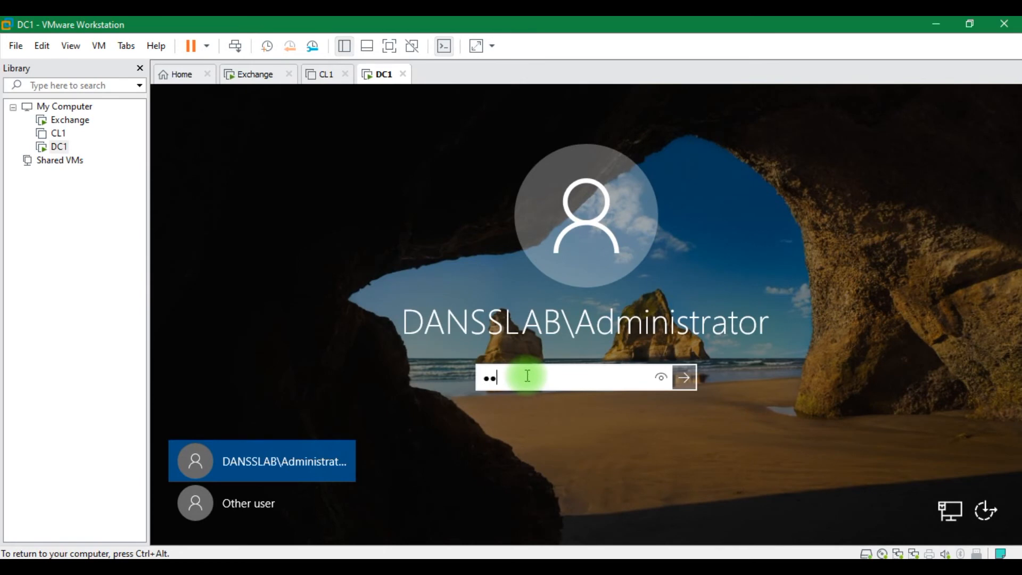
type("••")
key("Return")
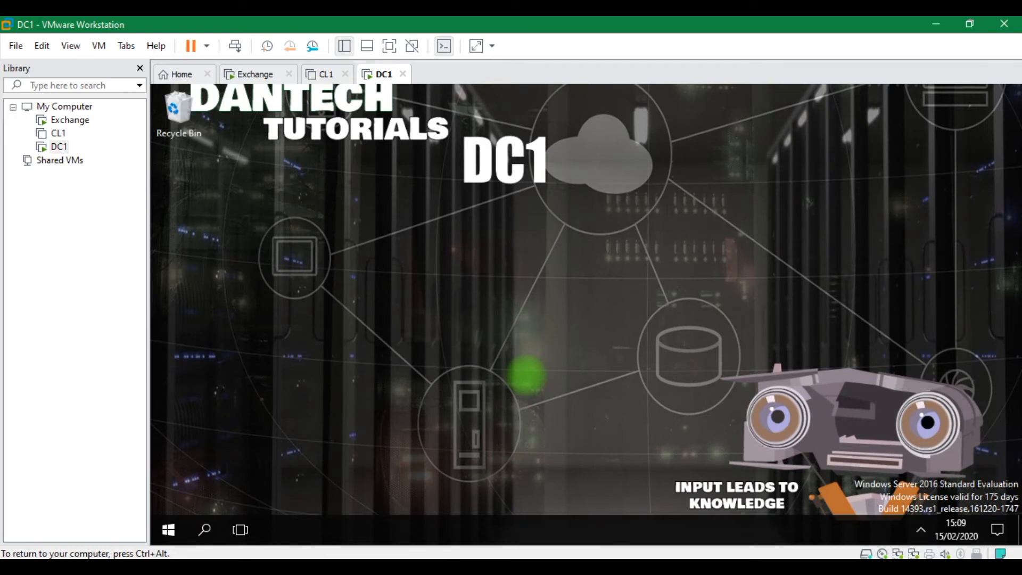
Open Network Connections with ncpa.cpl and bring up Ethernet1's context menu
key("super+r")
key("Return")
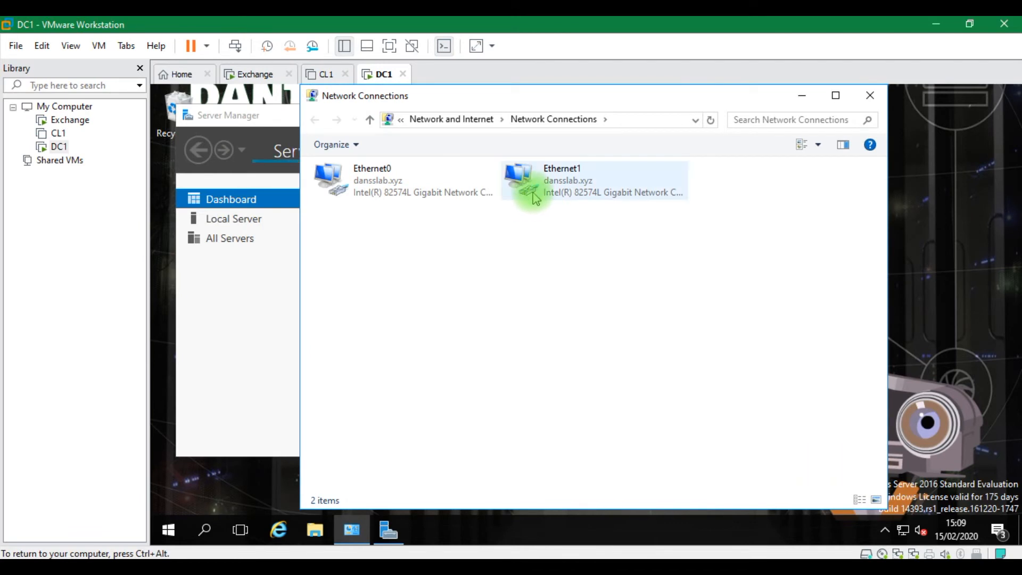
right_click(534, 197)
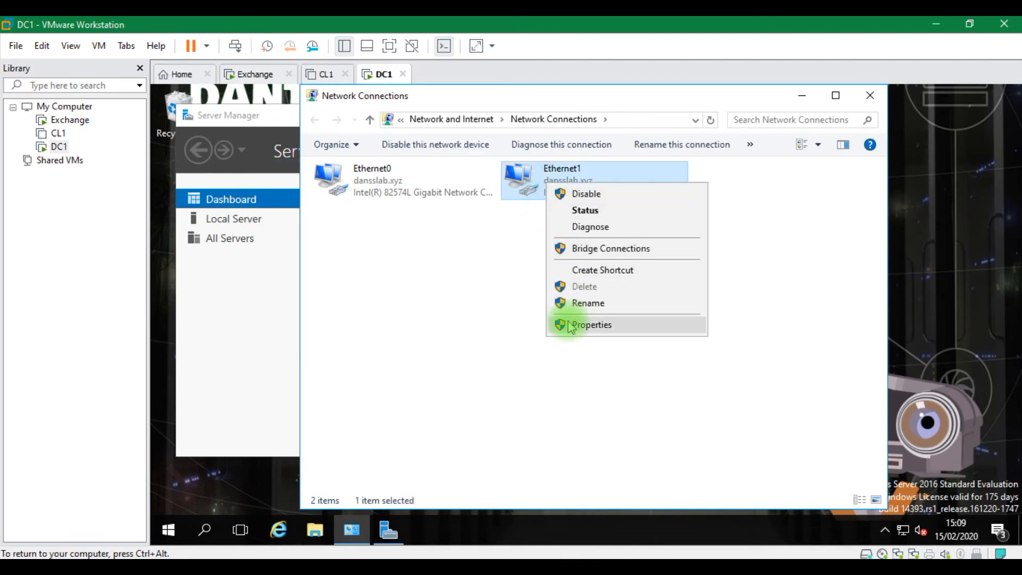
In Ethernet1's IPv4 settings, enter static IP 10.0.0.2 with mask 255.255.255.0
left_click(579, 325)
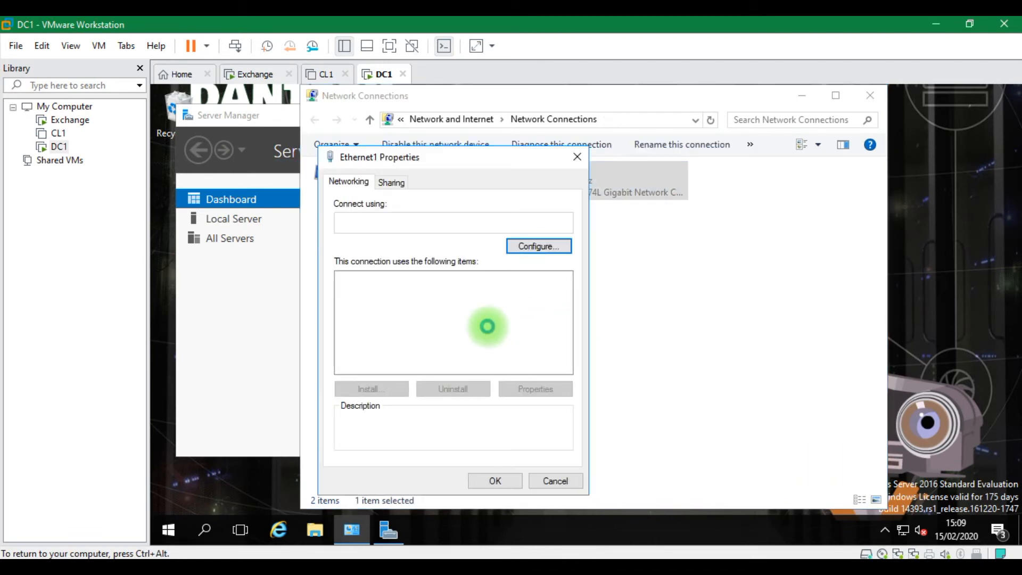
double_click(452, 319)
left_click(413, 286)
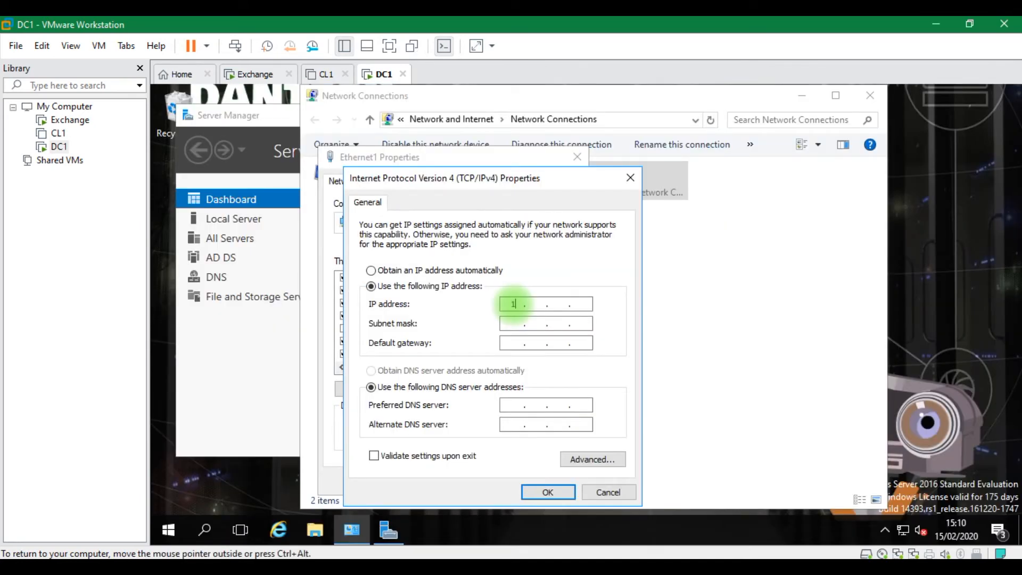
left_click(513, 304)
type("10.0.0")
key("Tab")
type("255255525")
key("Return")
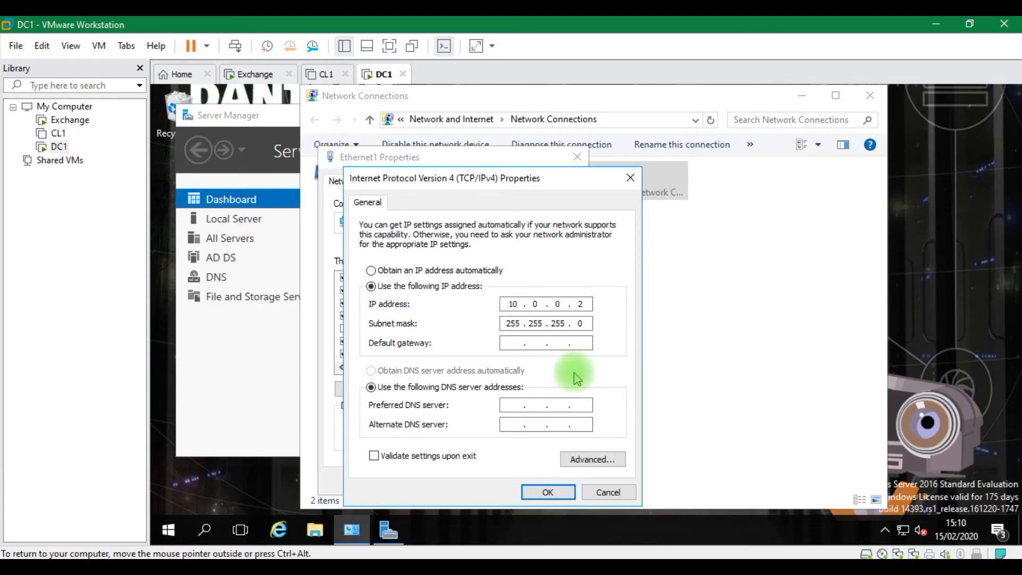
Set gateway 10.0.0.1 and DNS server 10.0.0.2, then save past the multiple-gateways warning
type("10 . 0 . 0 . 1")
key("Tab")
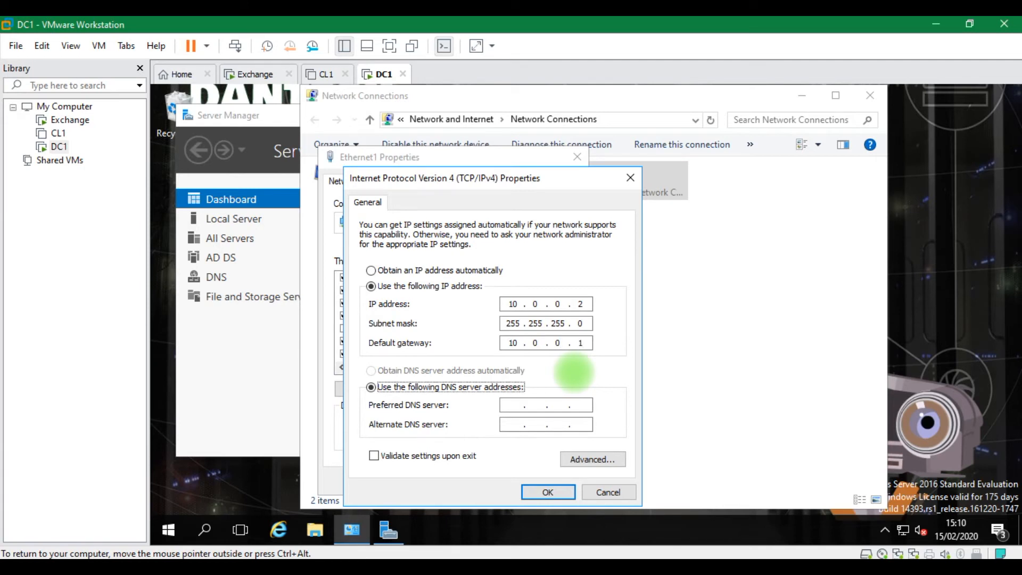
key("Tab")
type("10 . 0 . 0 . 1")
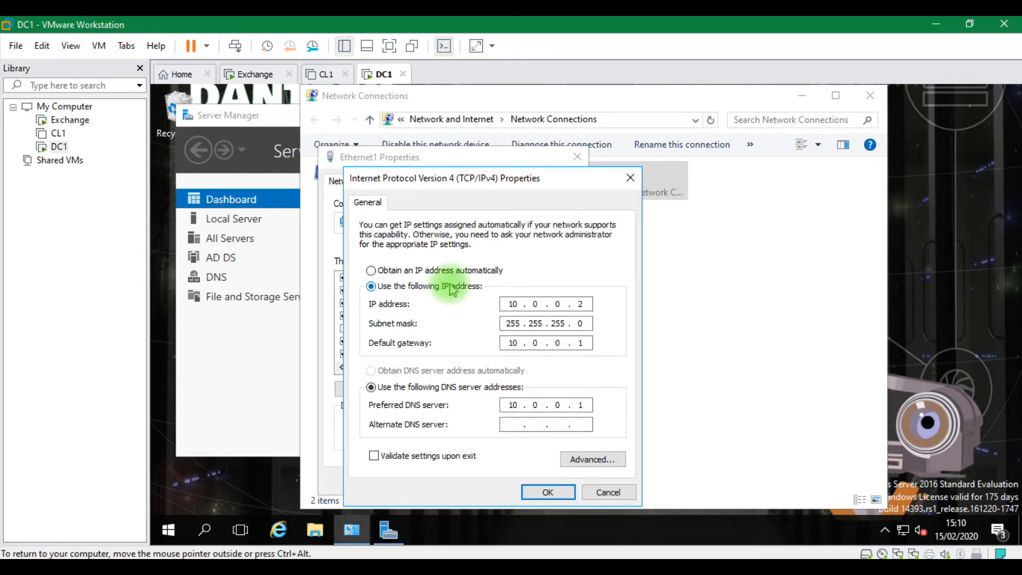
key("BackSpace")
type("2")
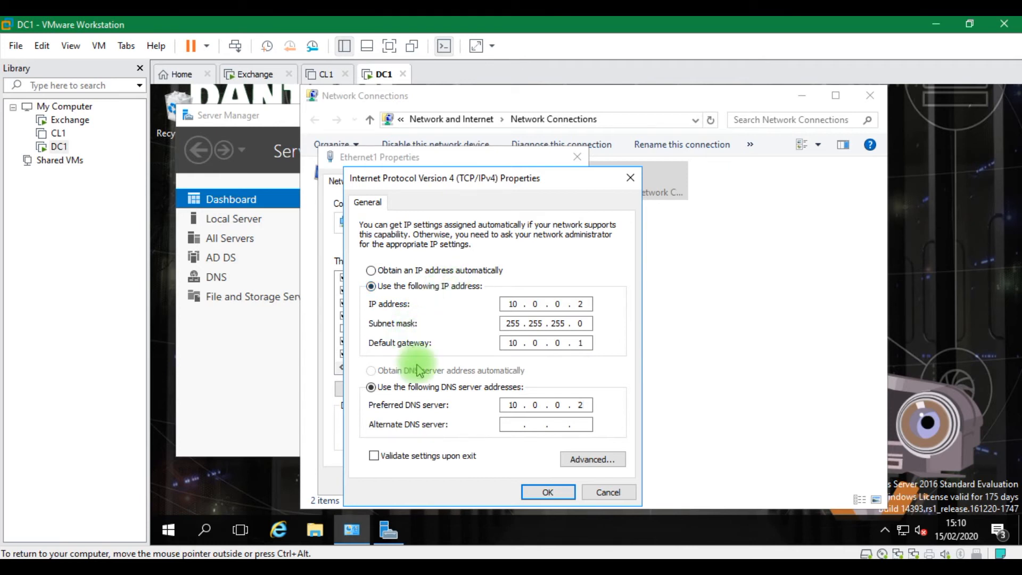
left_click(548, 492)
left_click(650, 377)
left_click(495, 481)
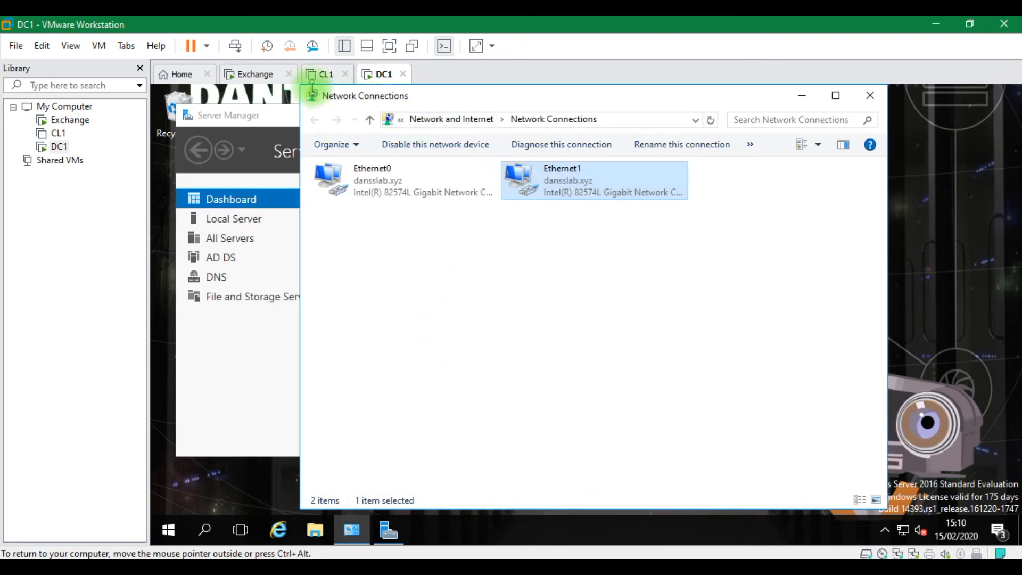
On Exchange, run ipconfig and ping DC1 at 10.0.0.2 from a command prompt
left_click(258, 78)
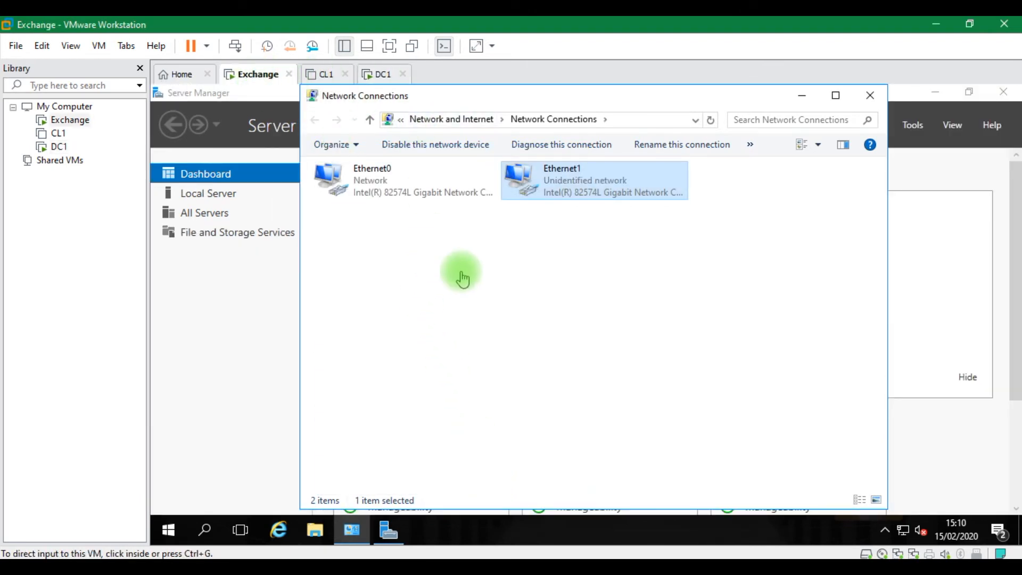
left_click(557, 330)
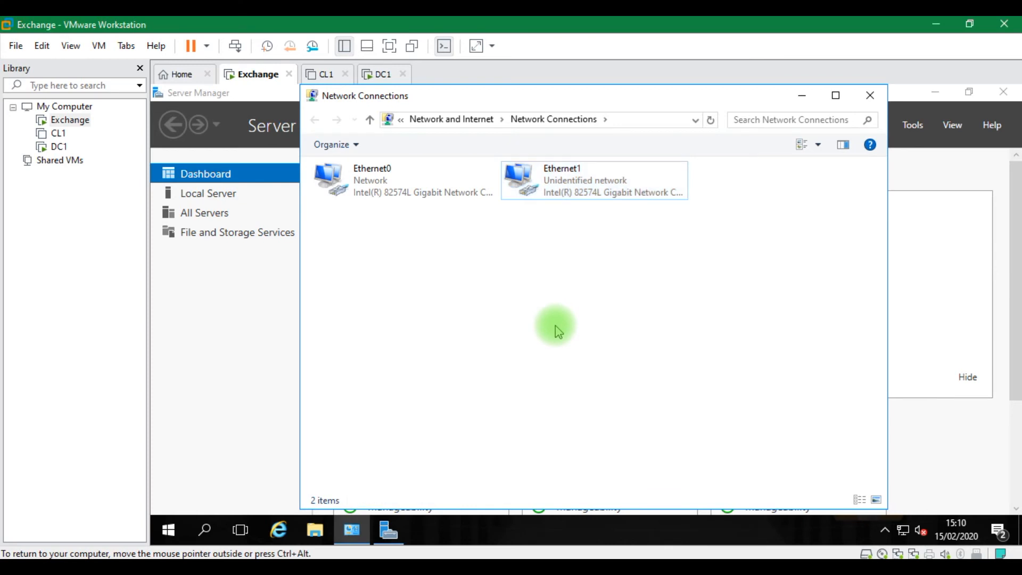
key("super+r")
type("cm")
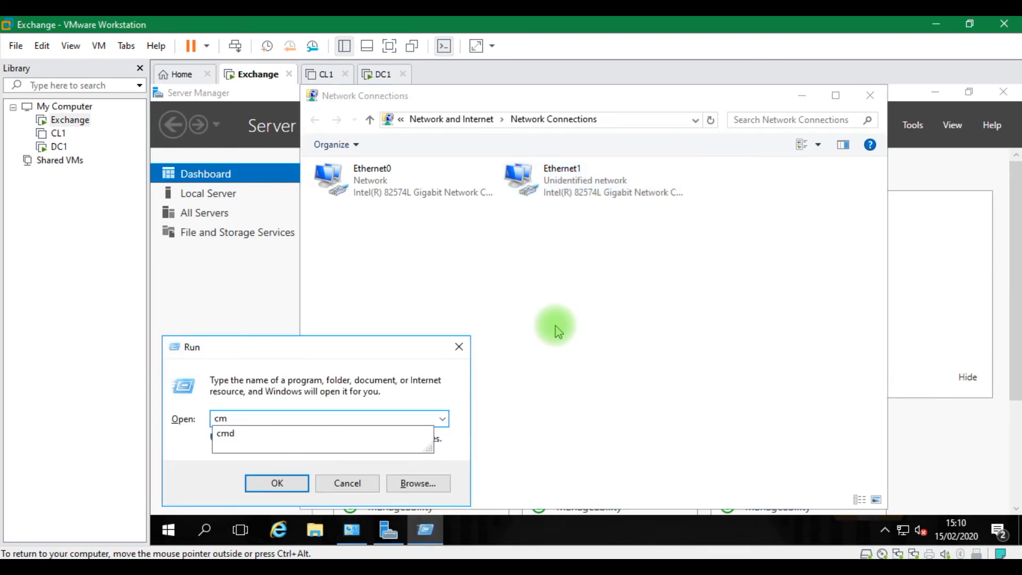
type("d")
key("Return")
type("ipconfig")
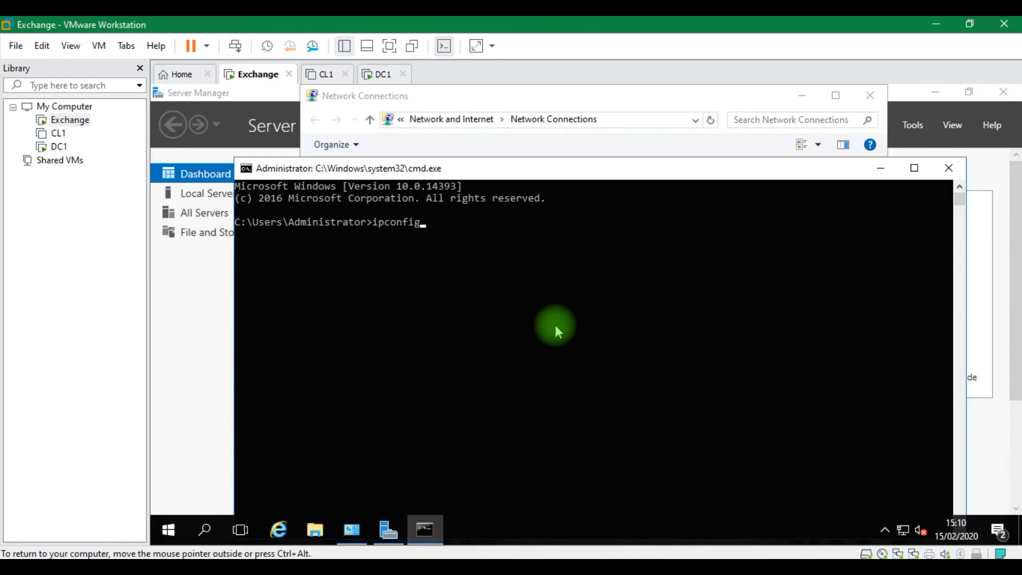
key("Return")
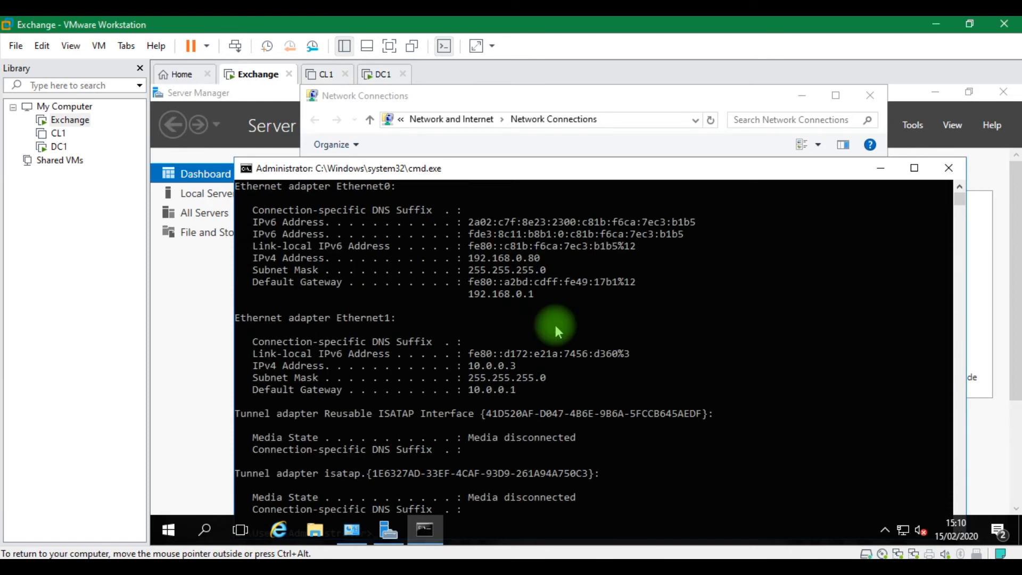
left_click_drag(566, 171, 535, 114)
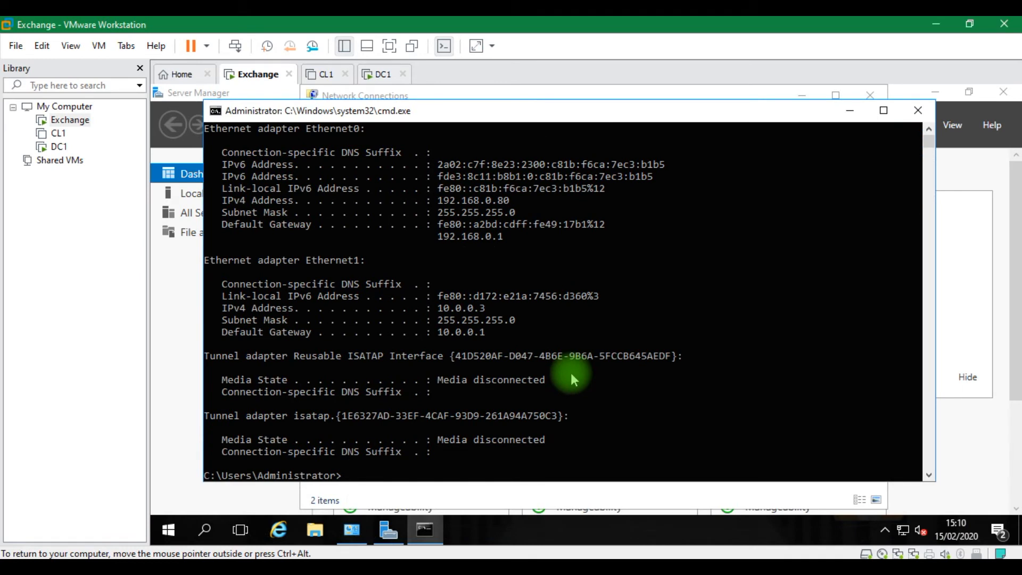
type("ping 10.0.0.2")
key("Return")
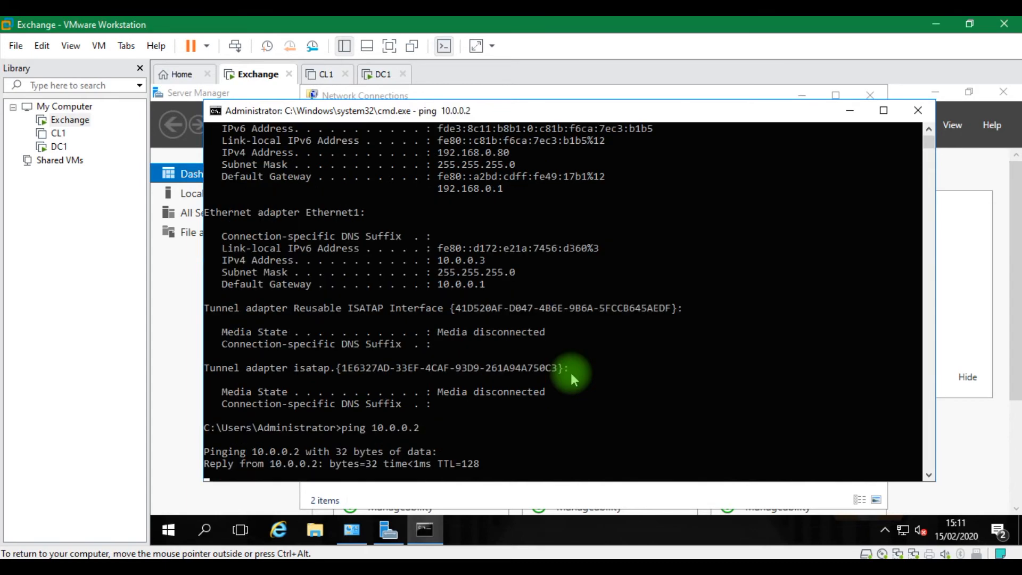
On DC1, ping Exchange at 10.0.0.3 from a command prompt
left_click(393, 75)
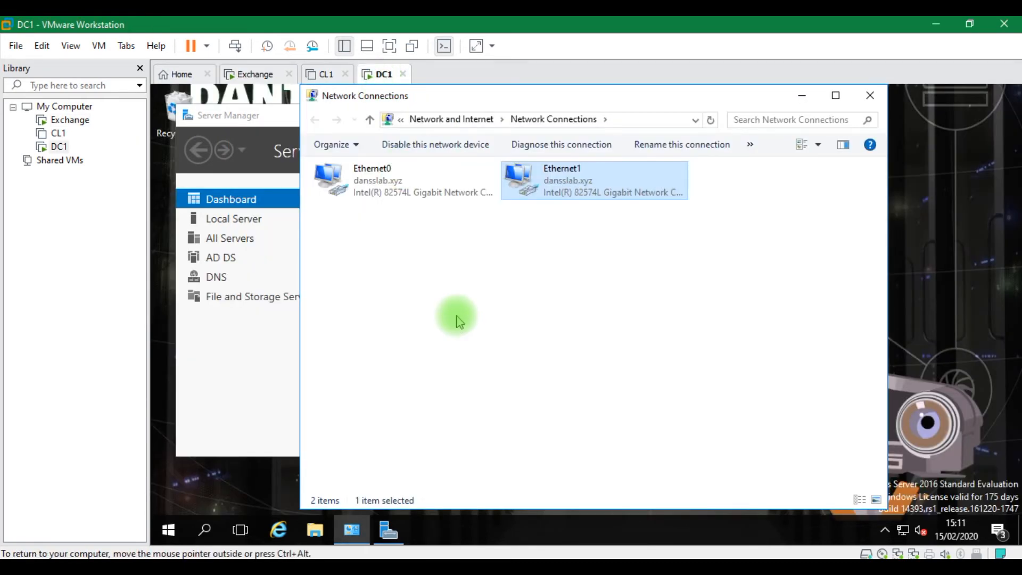
key("super+r")
type("CMD")
key("Return")
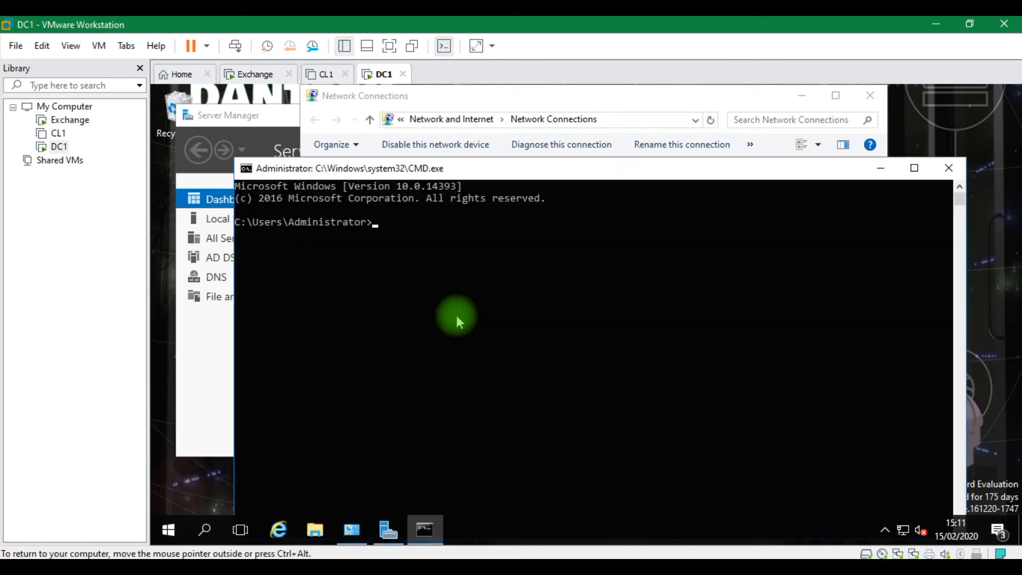
type("PING 10.0.0.3")
key("Return")
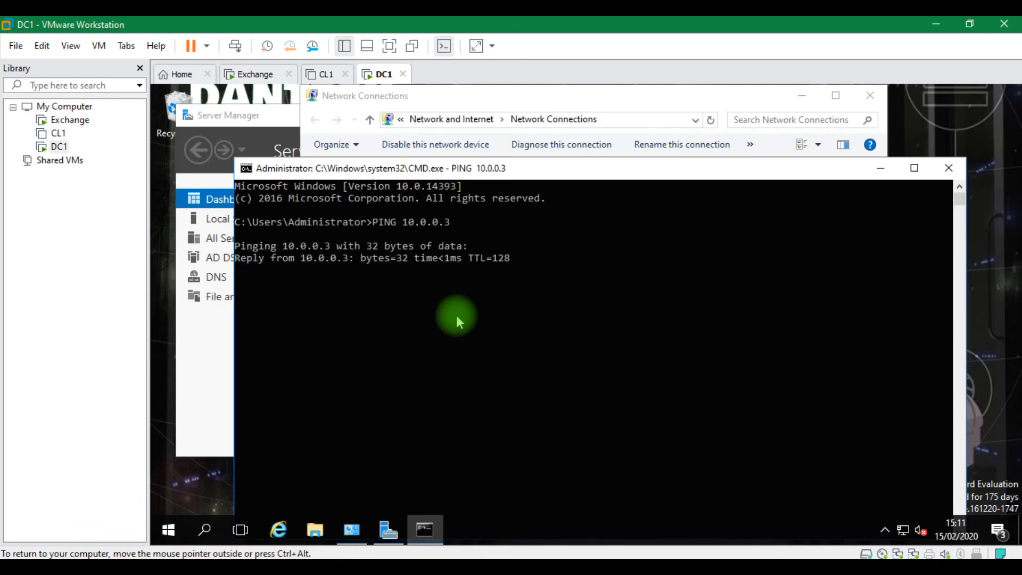
left_click(255, 75)
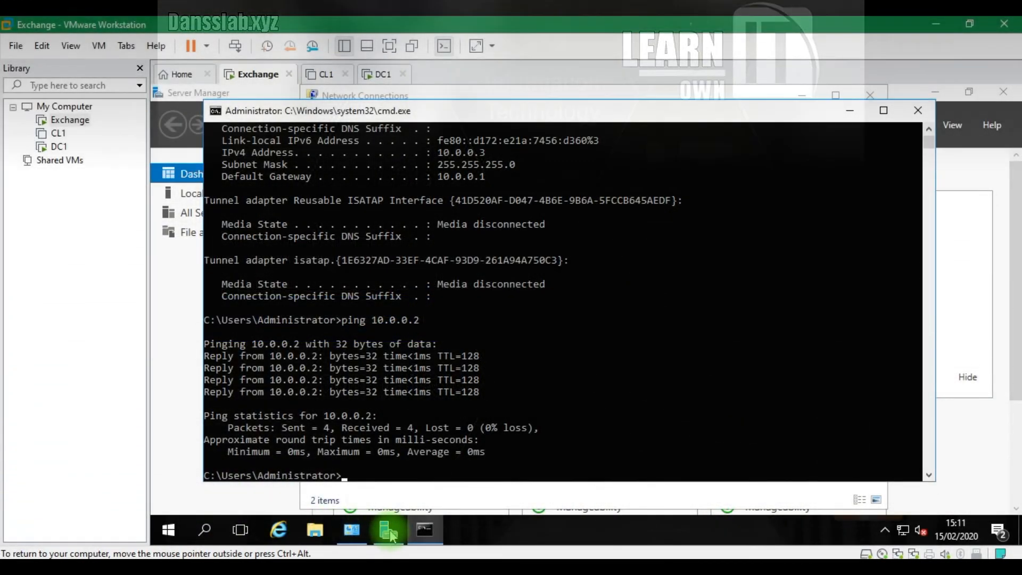
In Exchange's System Properties, change membership to the domain dansslab.xyz
left_click(351, 529)
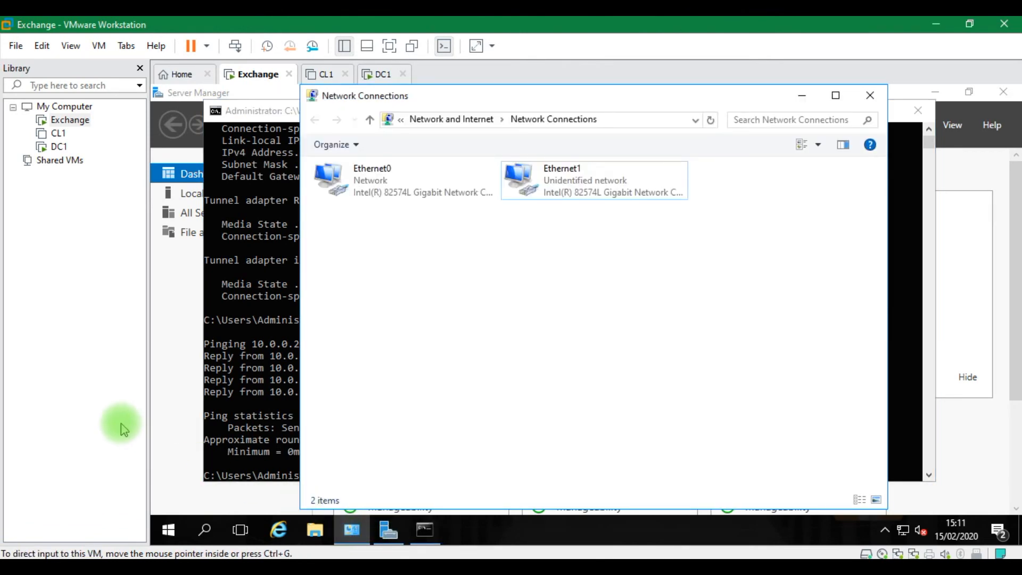
left_click(190, 446)
key("super+r")
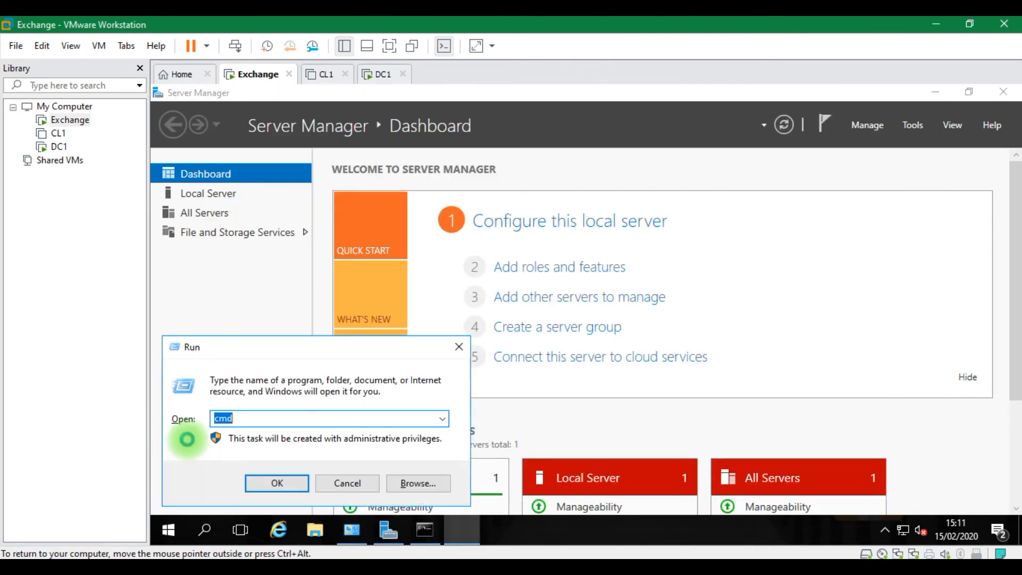
type("s")
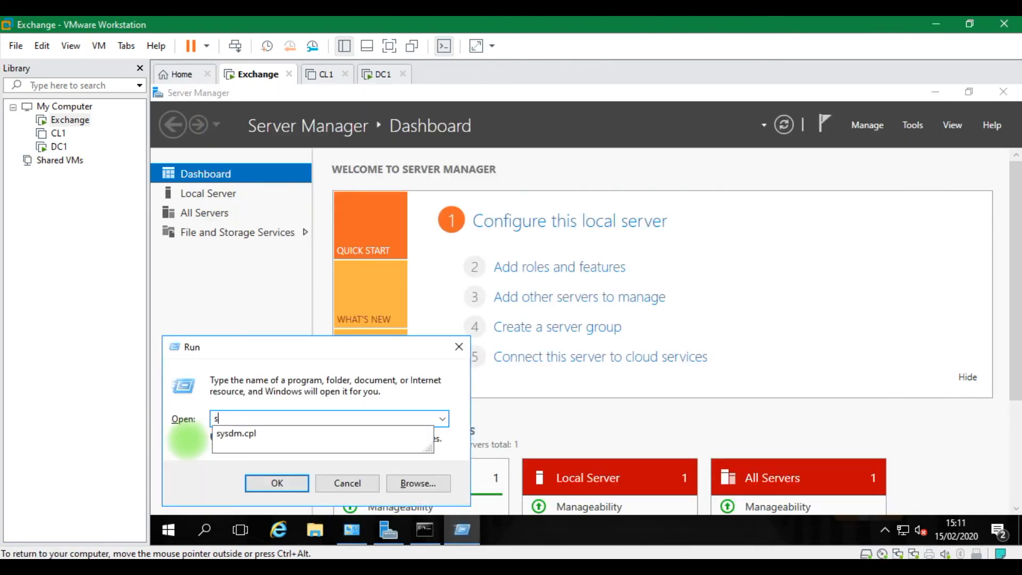
left_click(247, 433)
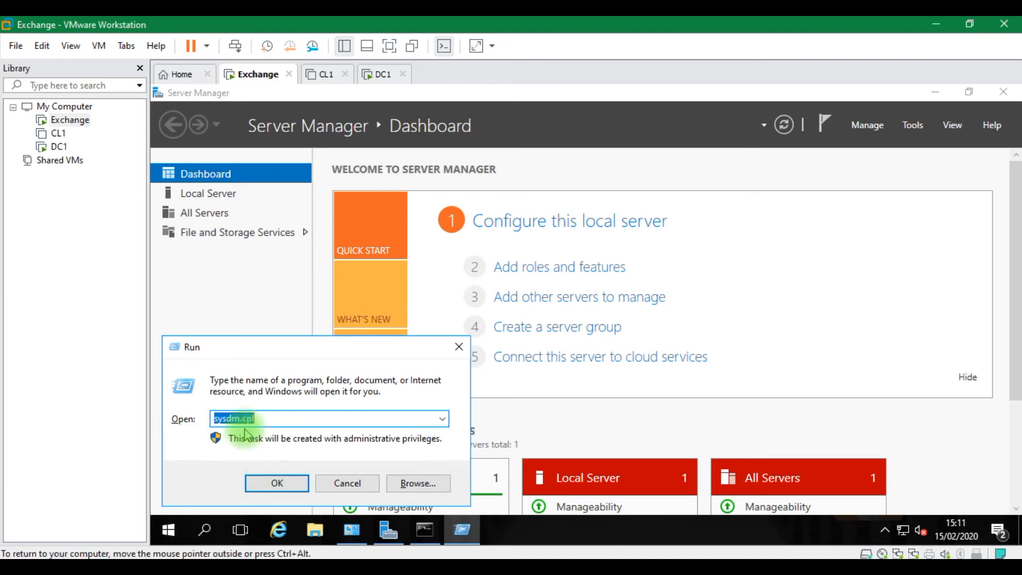
left_click(275, 482)
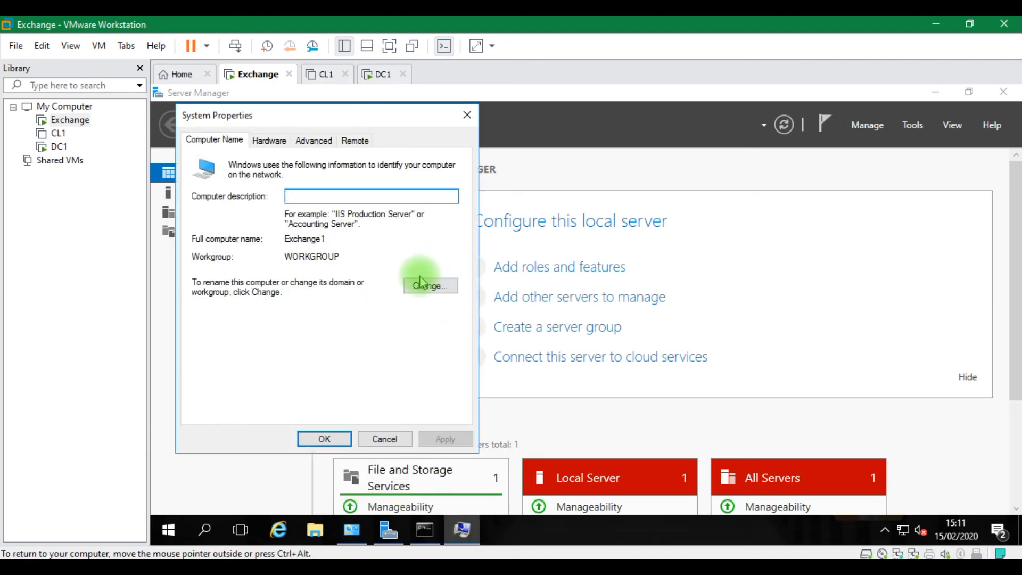
left_click(429, 286)
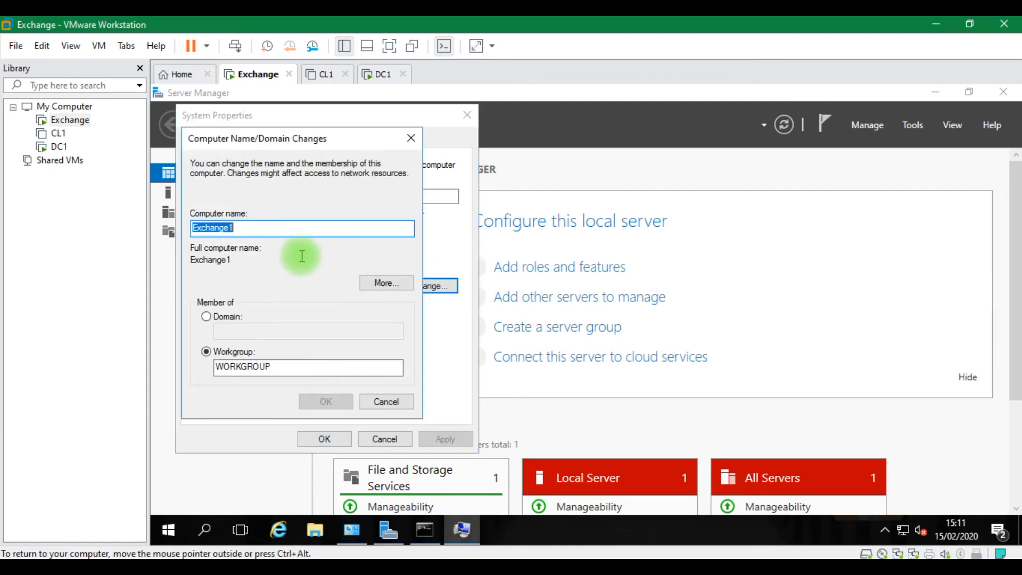
left_click(206, 316)
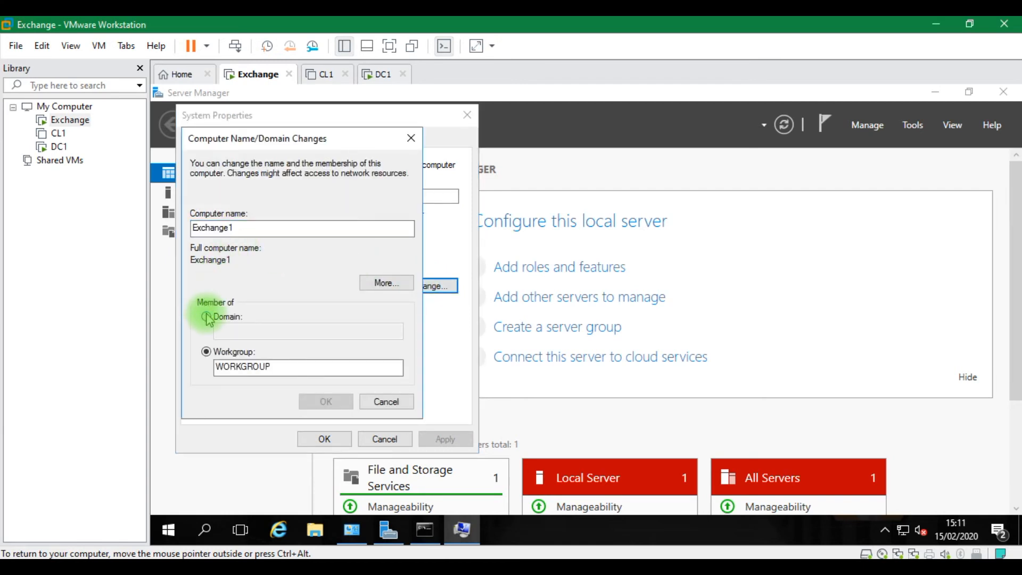
left_click(227, 330)
type("dansslab.xyz")
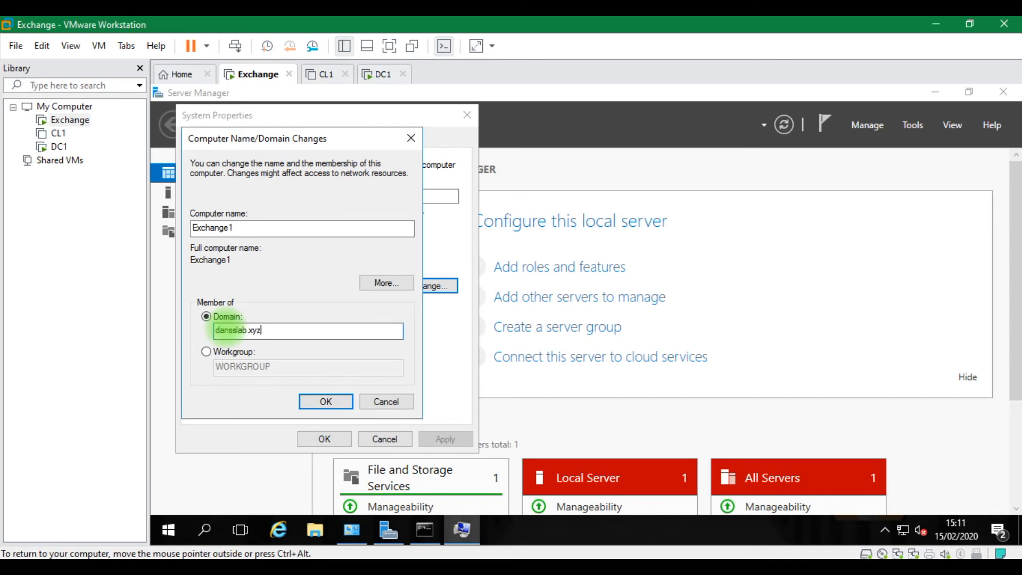
left_click(322, 401)
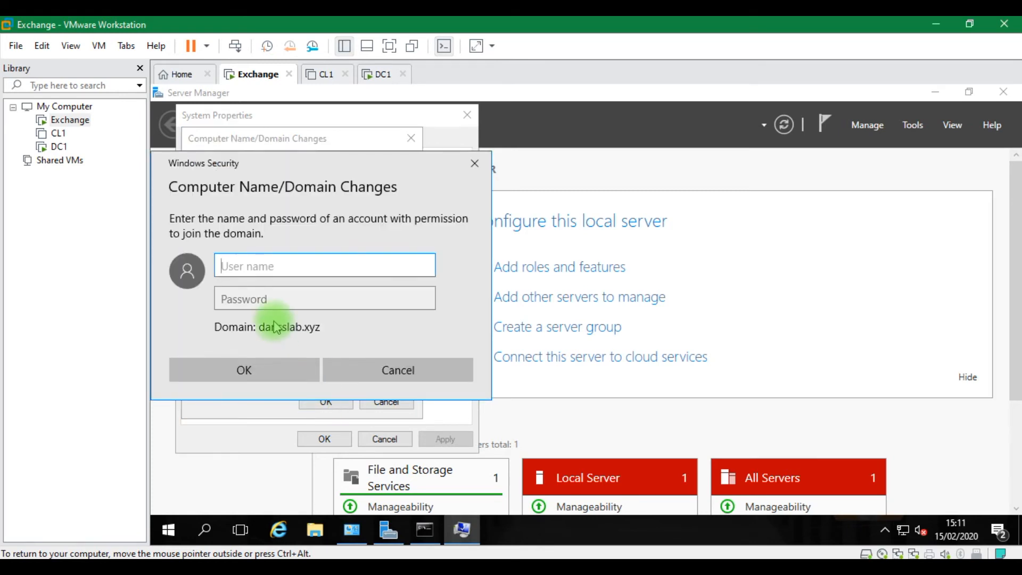
Authenticate as the domain Administrator, acknowledge the welcome and restart notices, and restart now
type("Administrator")
key("Tab")
key("Caps_Lock")
type("•••••••••••")
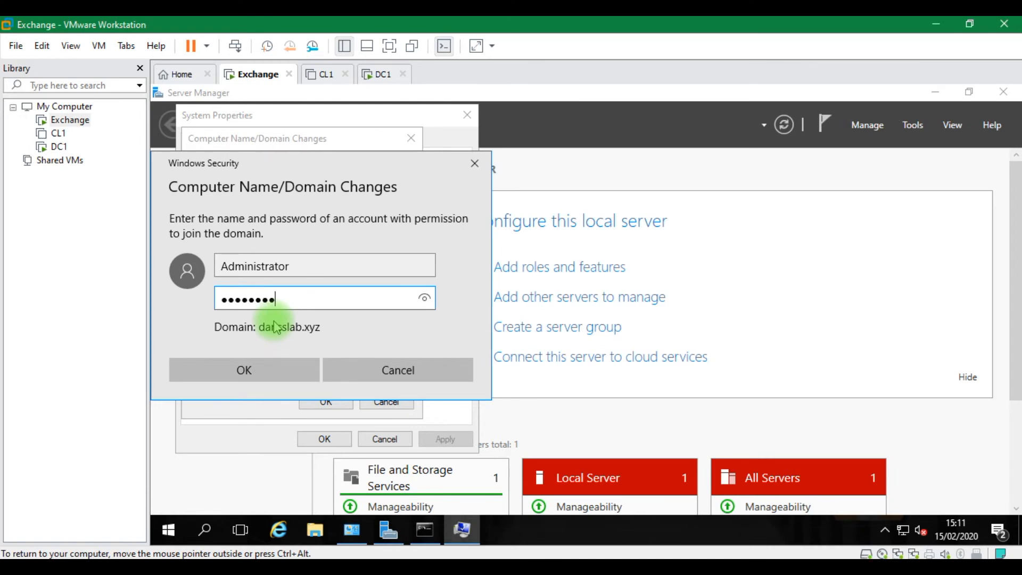
key("Return")
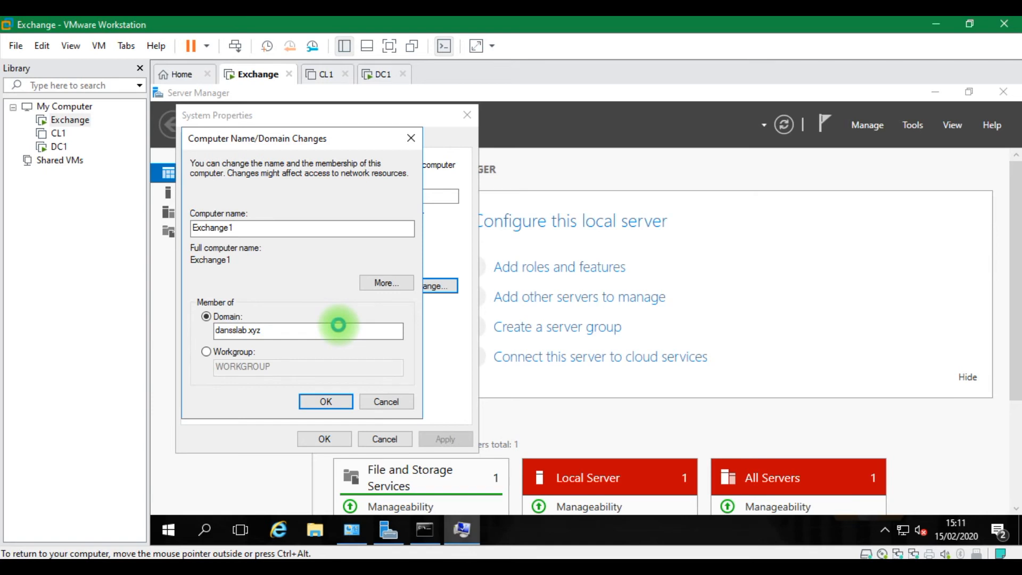
left_click(656, 359)
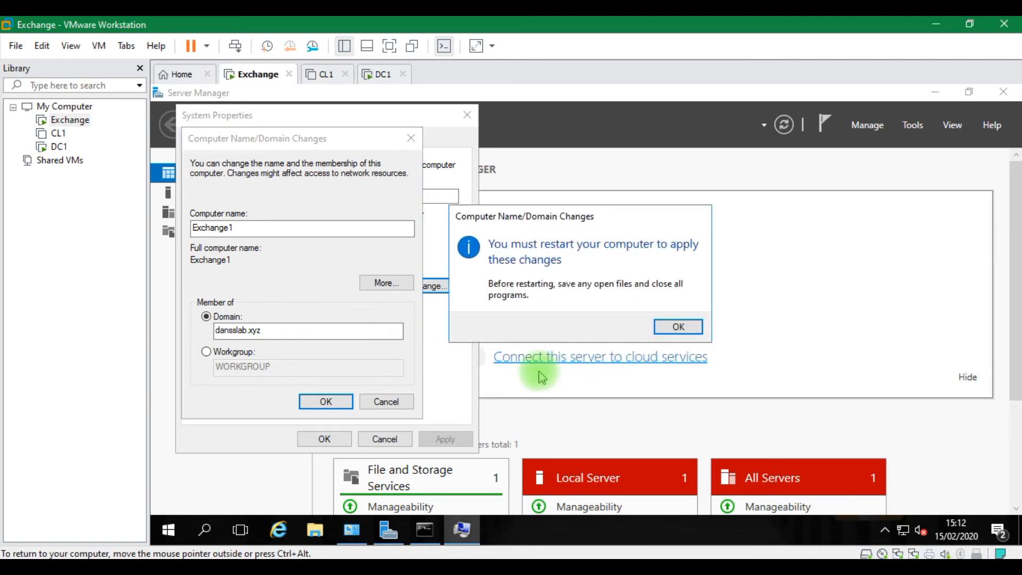
left_click(678, 326)
left_click(324, 440)
left_click(580, 326)
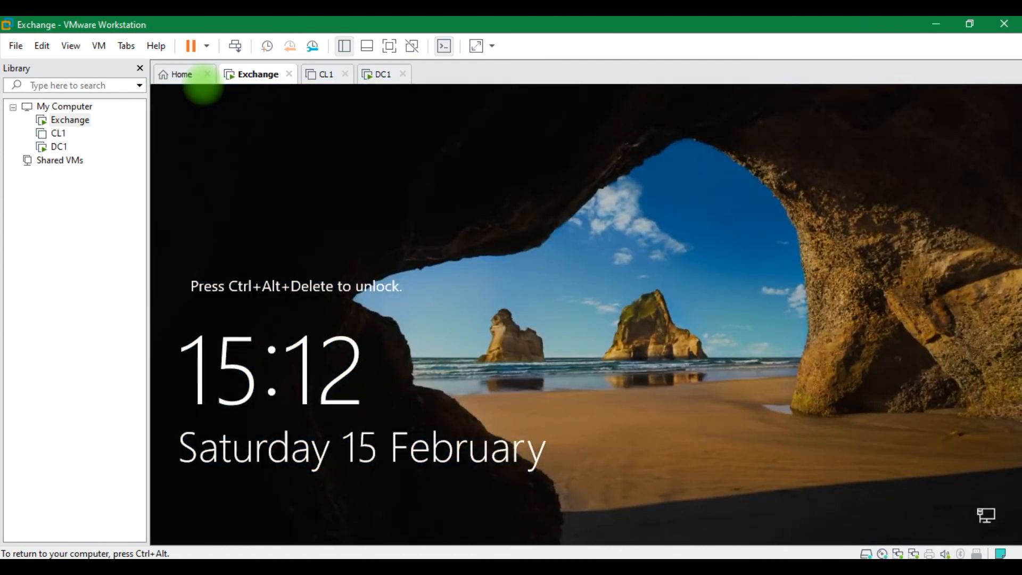
Sign back in to the restarted Exchange VM, switching to another user account
left_click(233, 45)
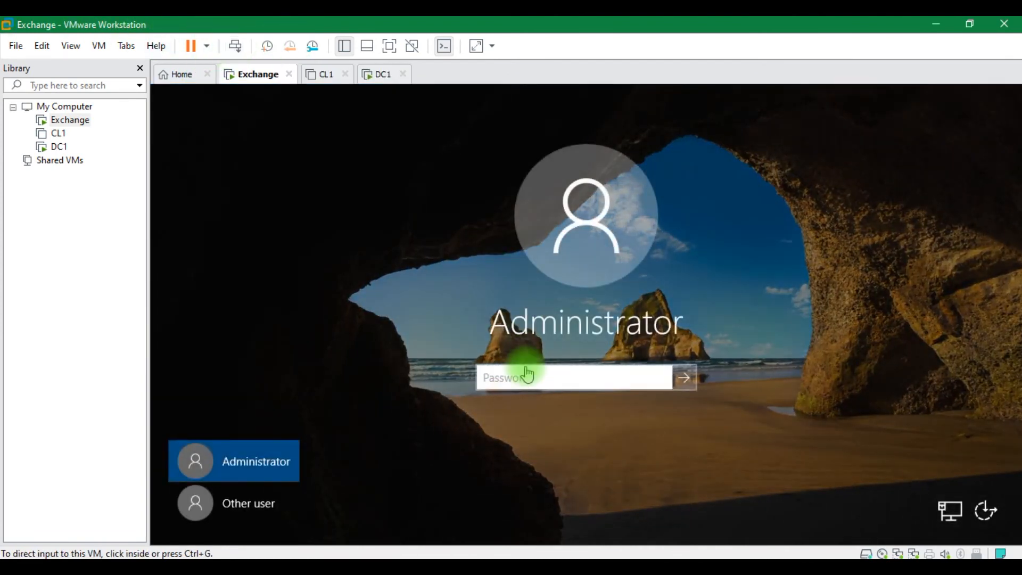
left_click(527, 375)
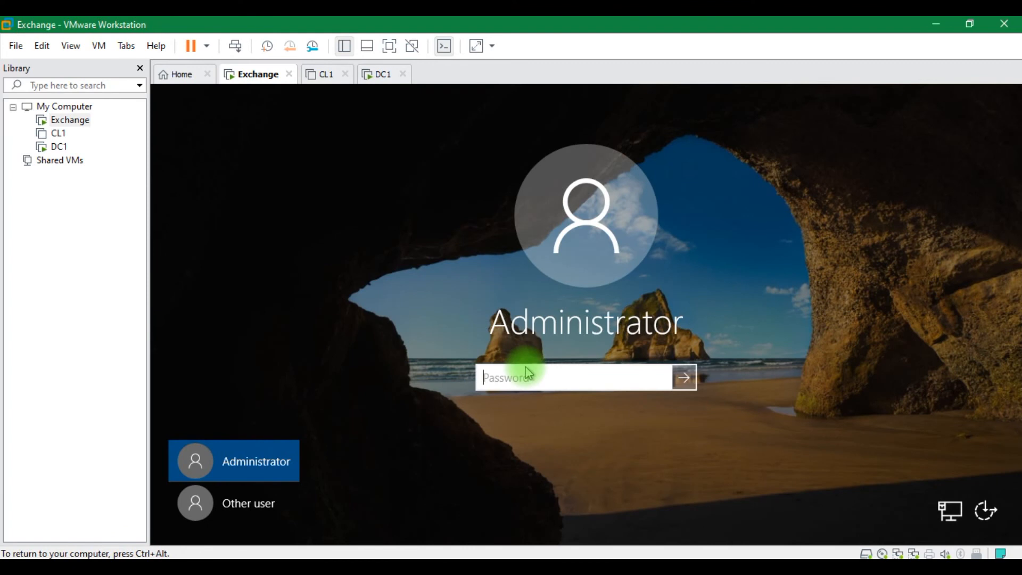
key("Caps_Lock")
type("•")
key("Caps_Lock")
type("•••")
left_click(252, 506)
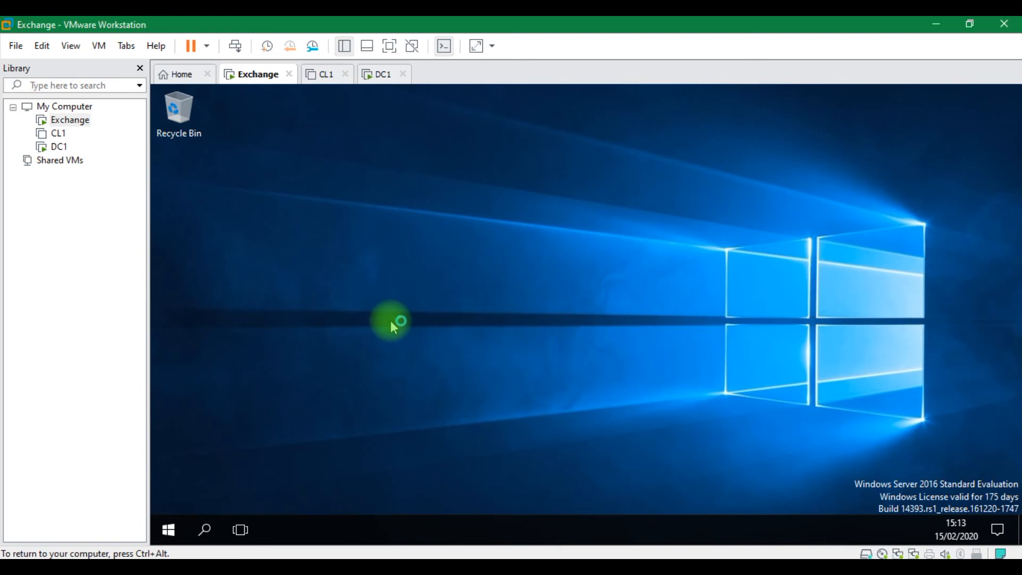
Launch sysdm.cpl to open System Properties on Exchange
key("super+r")
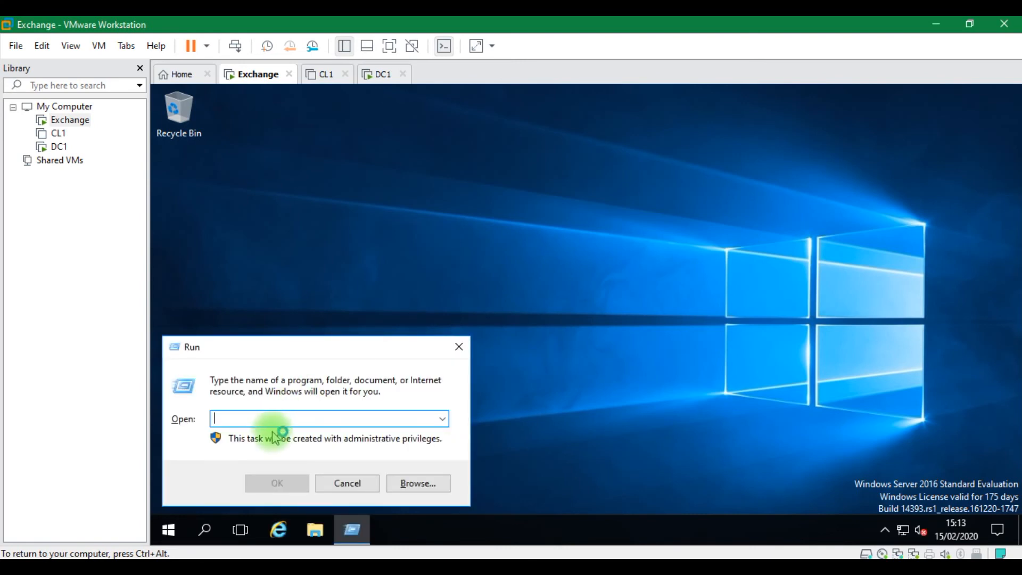
type("sys")
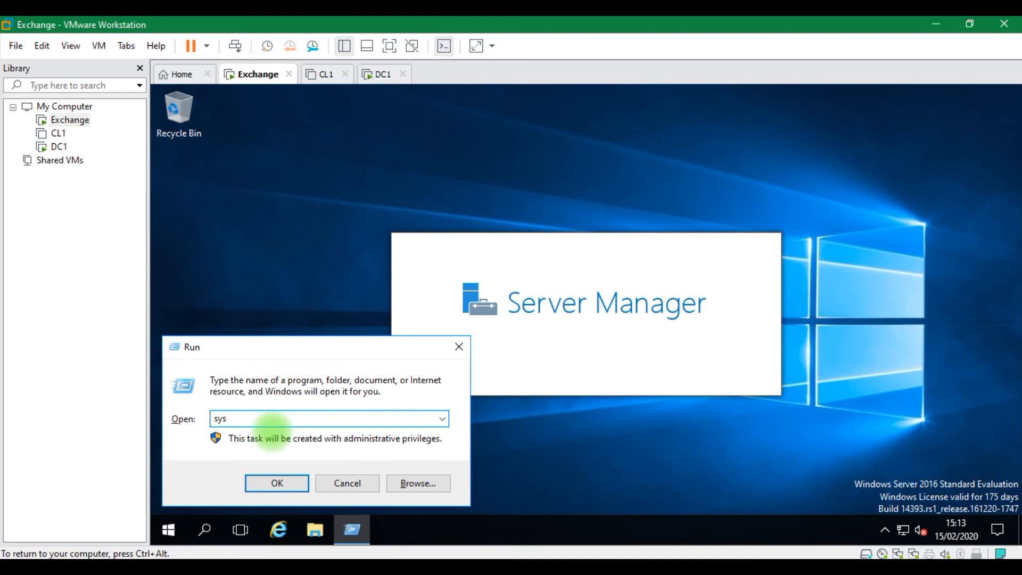
type("dm.")
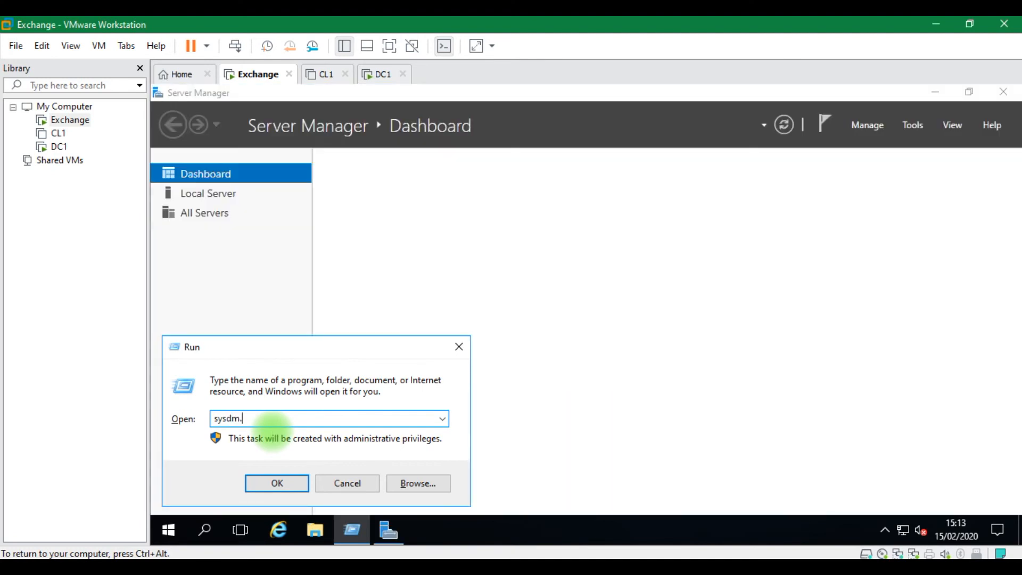
type("cpl")
key("Return")
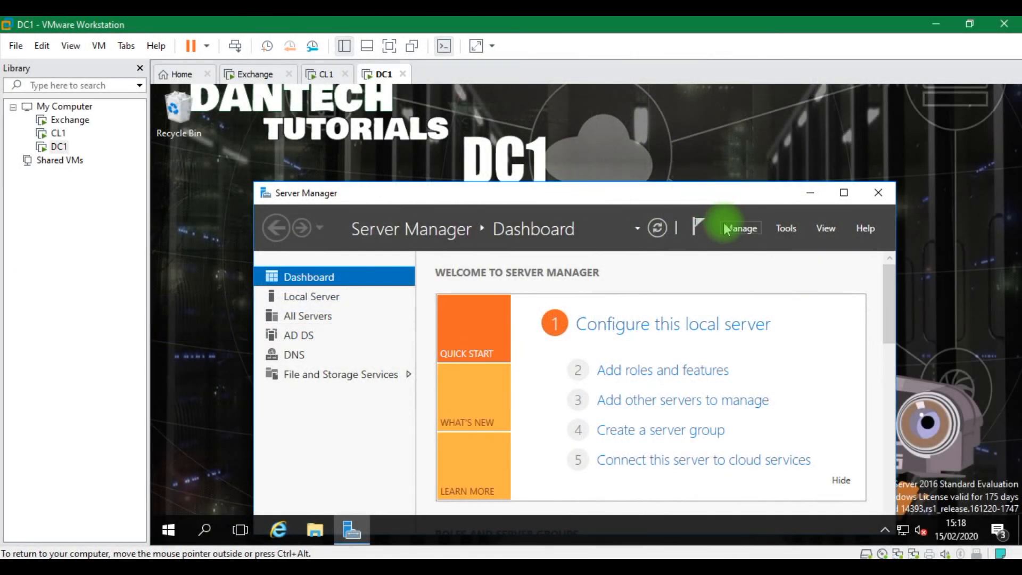
Install the DHCP Server role with its required management features on DC1 via Add Roles and Features
left_click(739, 228)
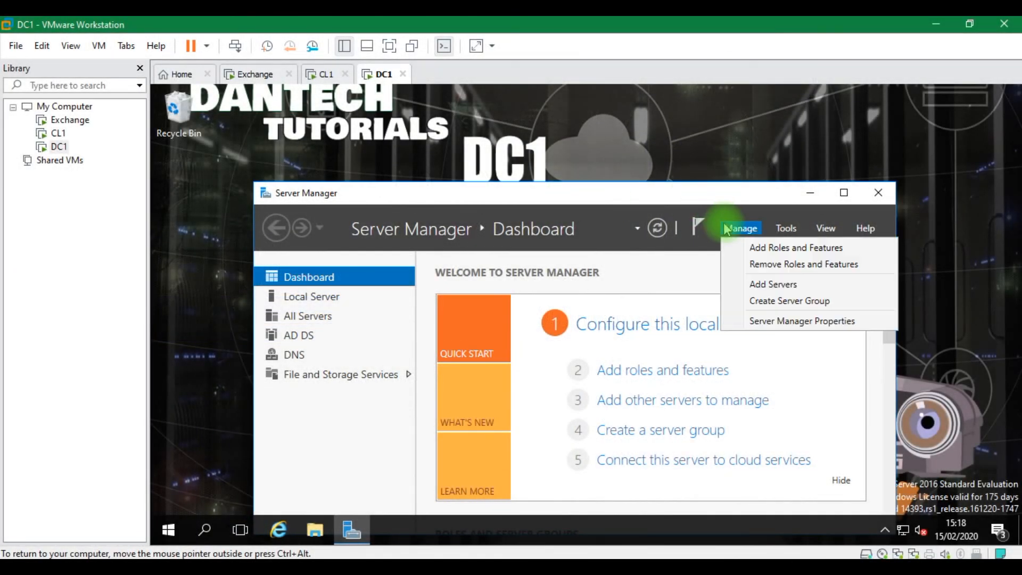
left_click(772, 248)
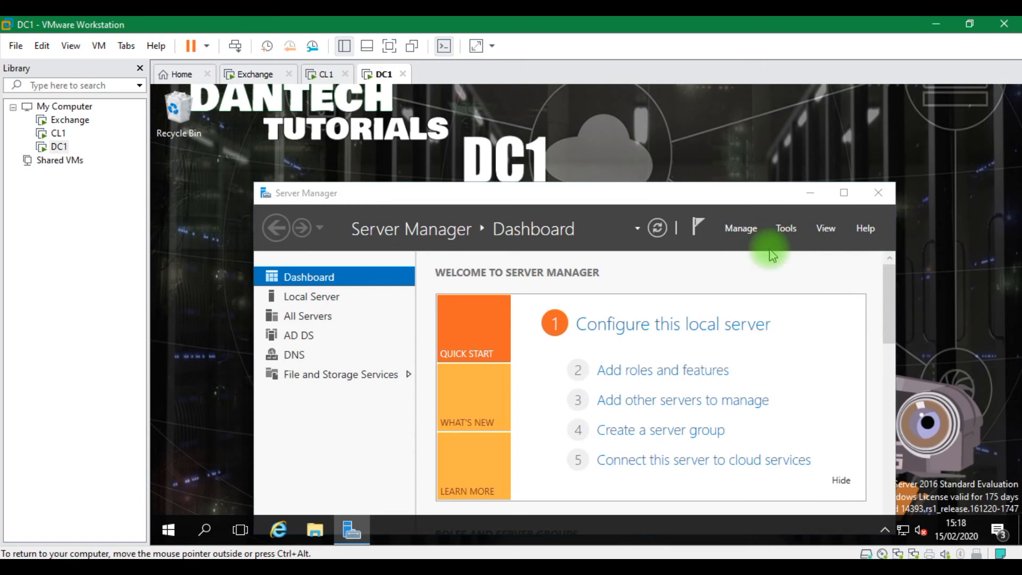
left_click(586, 506)
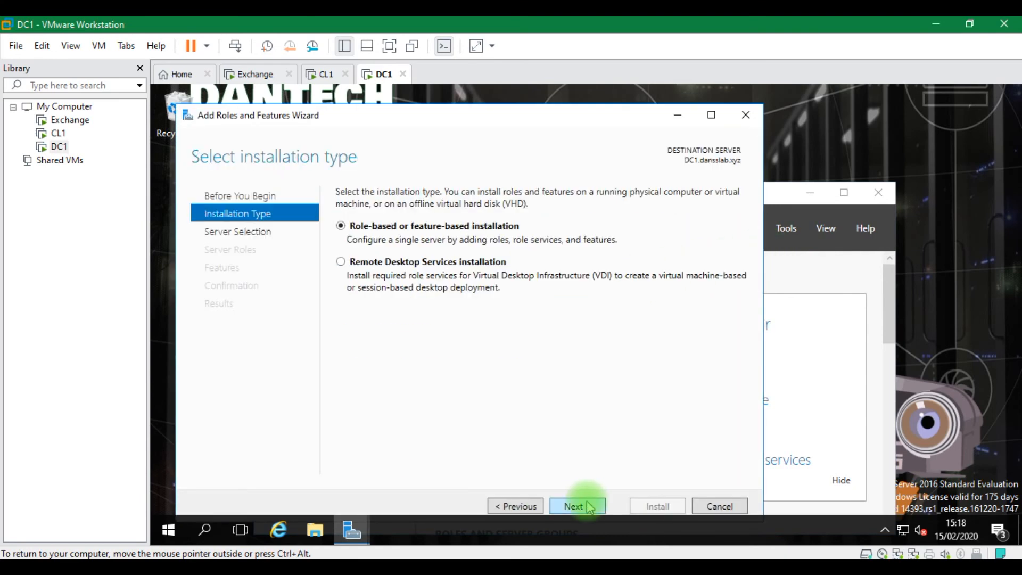
left_click(587, 510)
left_click(582, 507)
left_click(357, 311)
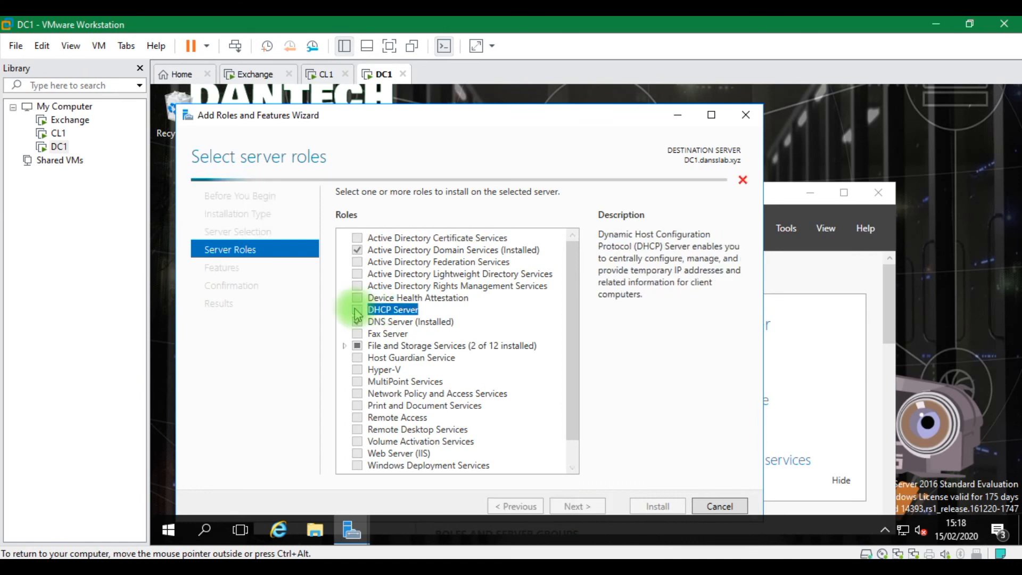
left_click(513, 438)
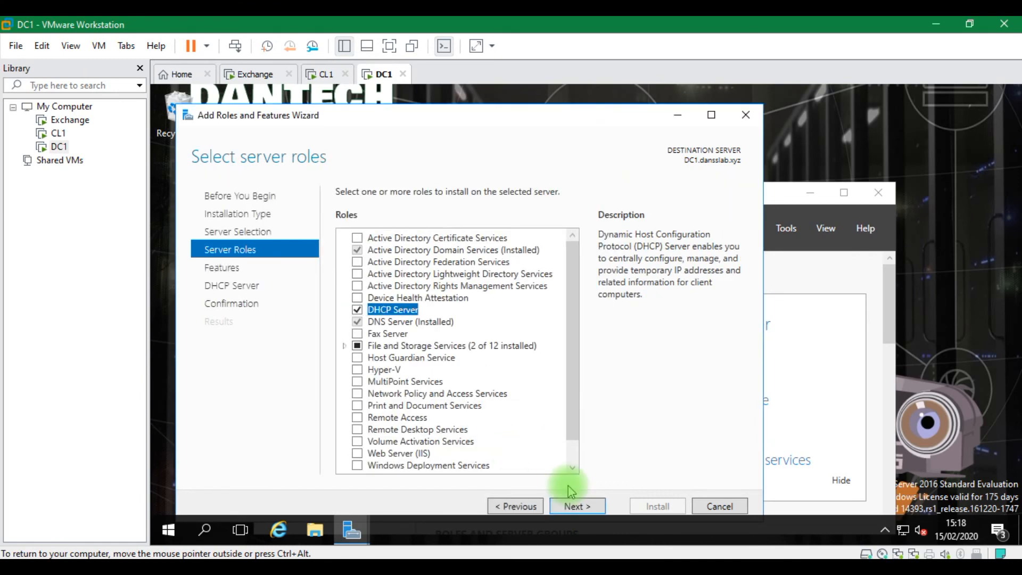
left_click(577, 506)
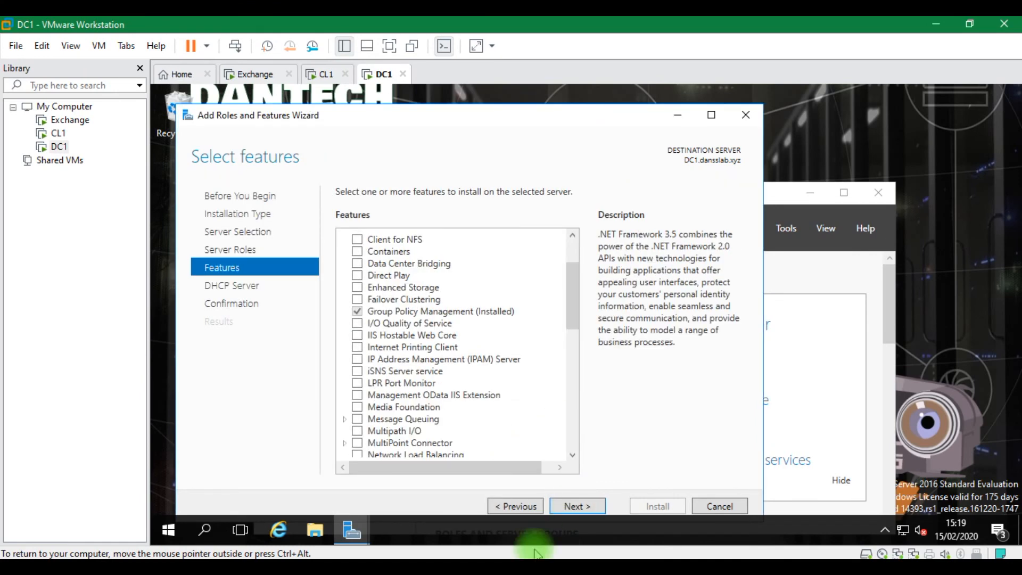
left_click(577, 507)
left_click(577, 507)
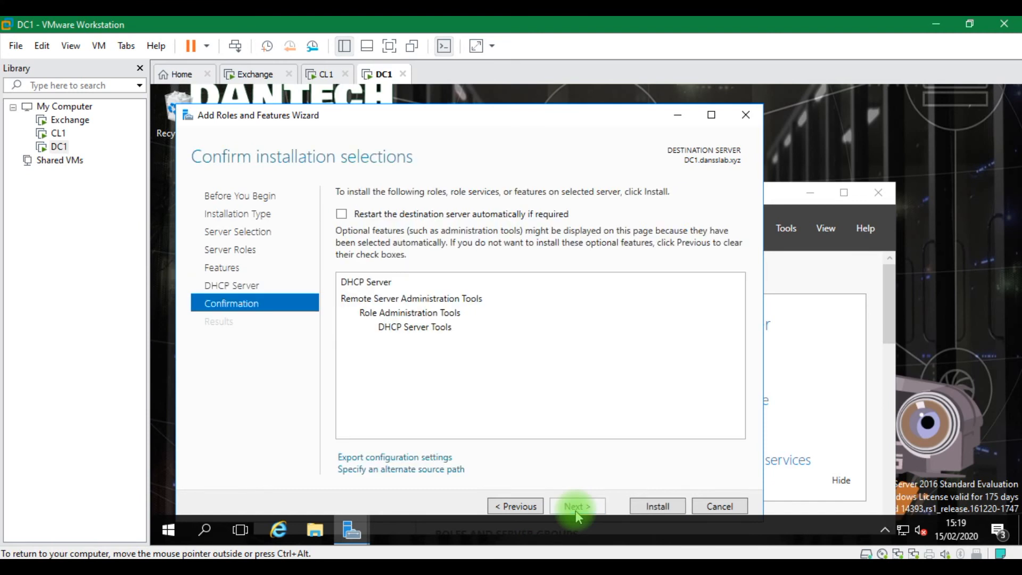
left_click(650, 507)
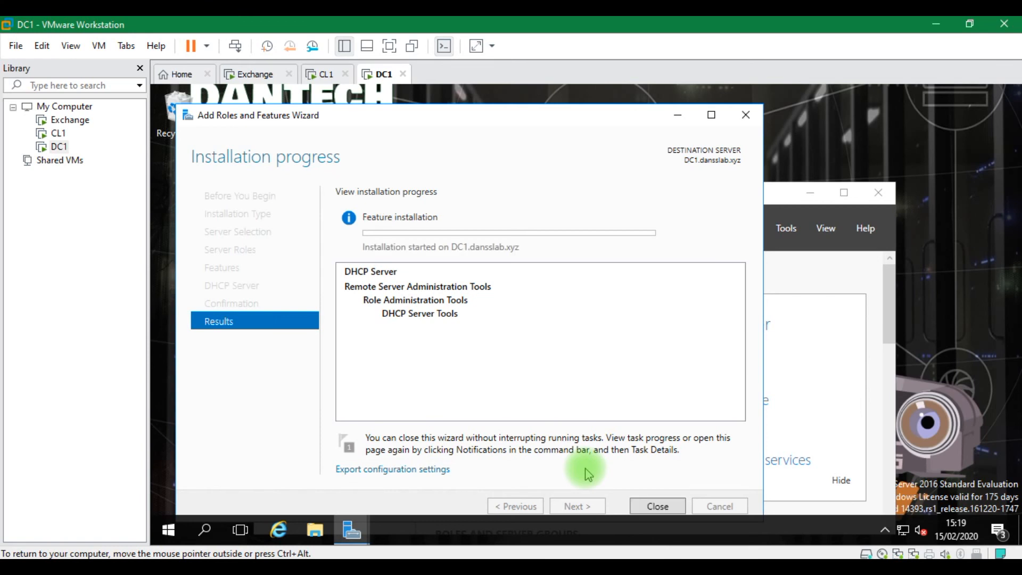
left_click(657, 507)
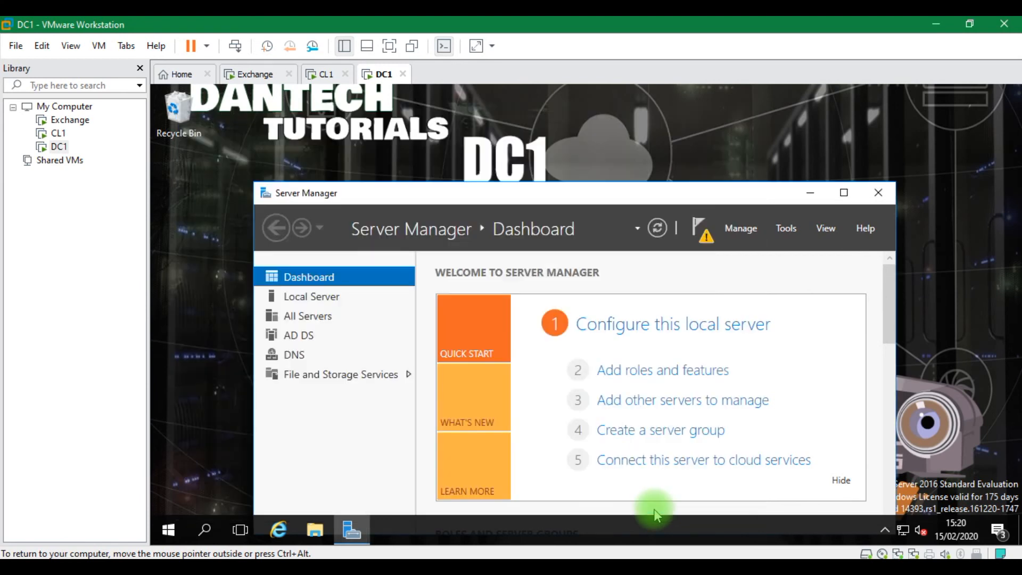
Complete DC1's DHCP post-install configuration, committing with administrator credentials to create groups and authorize the server
left_click(710, 240)
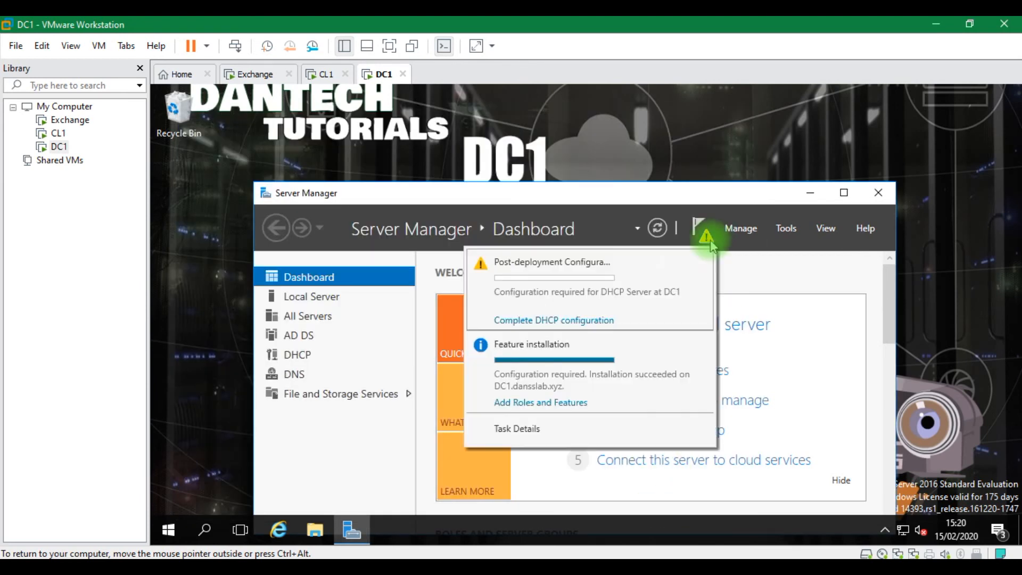
left_click(581, 321)
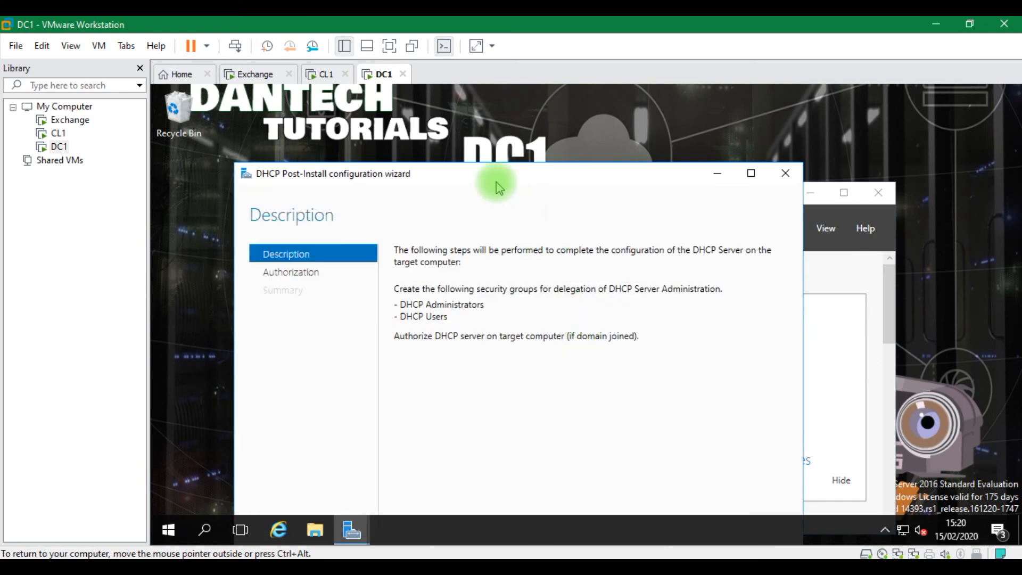
left_click_drag(497, 183, 514, 121)
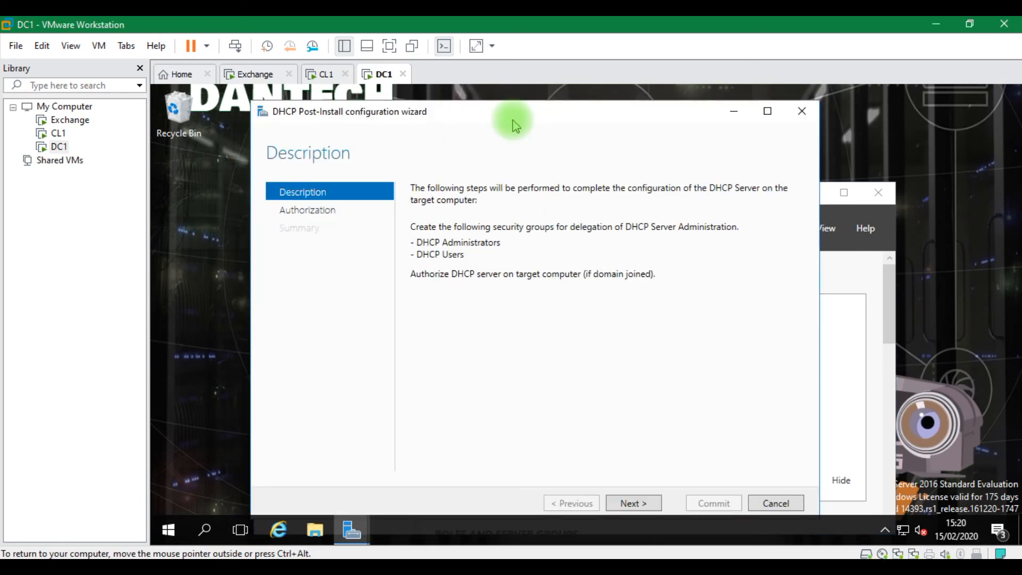
left_click(633, 506)
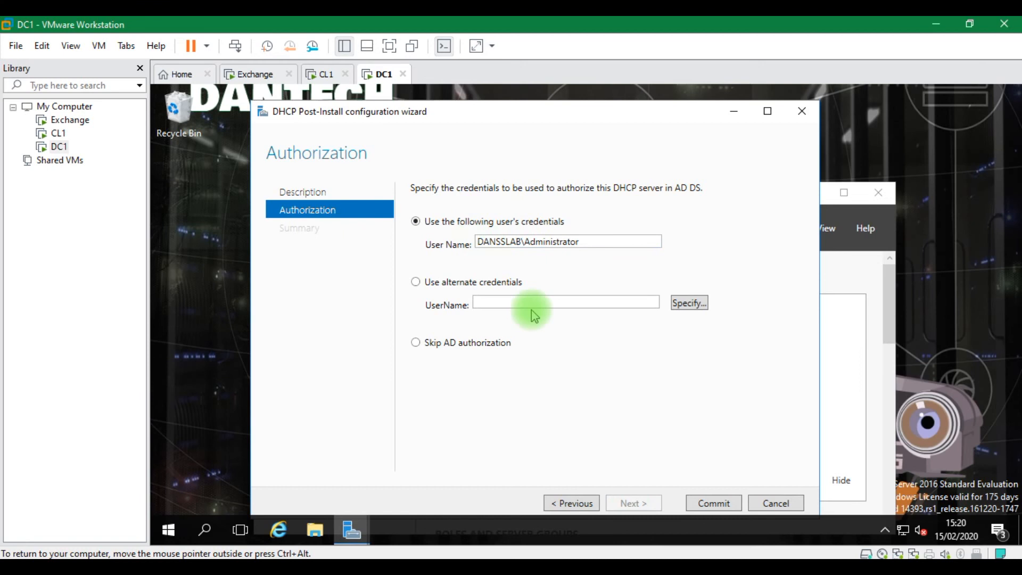
left_click(710, 506)
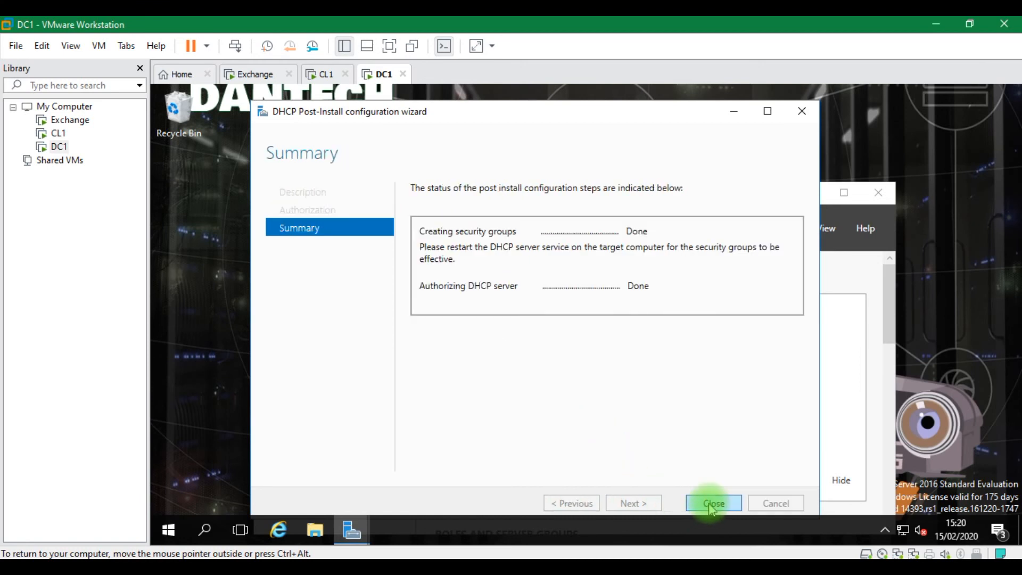
left_click(712, 504)
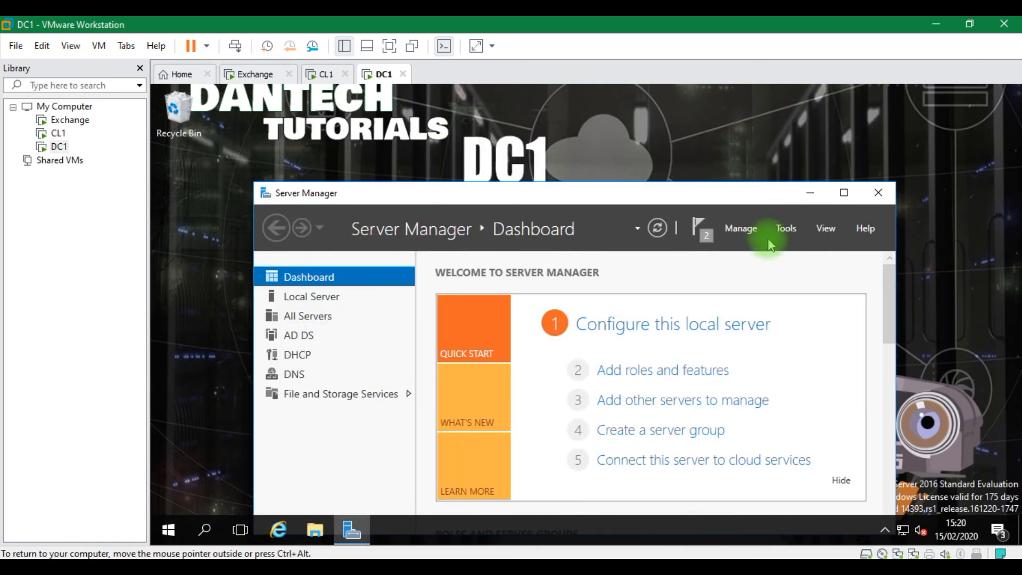
Open the DHCP console maximized, widen the tree, and expand dc1.dansslab.xyz and IPv4
left_click(791, 233)
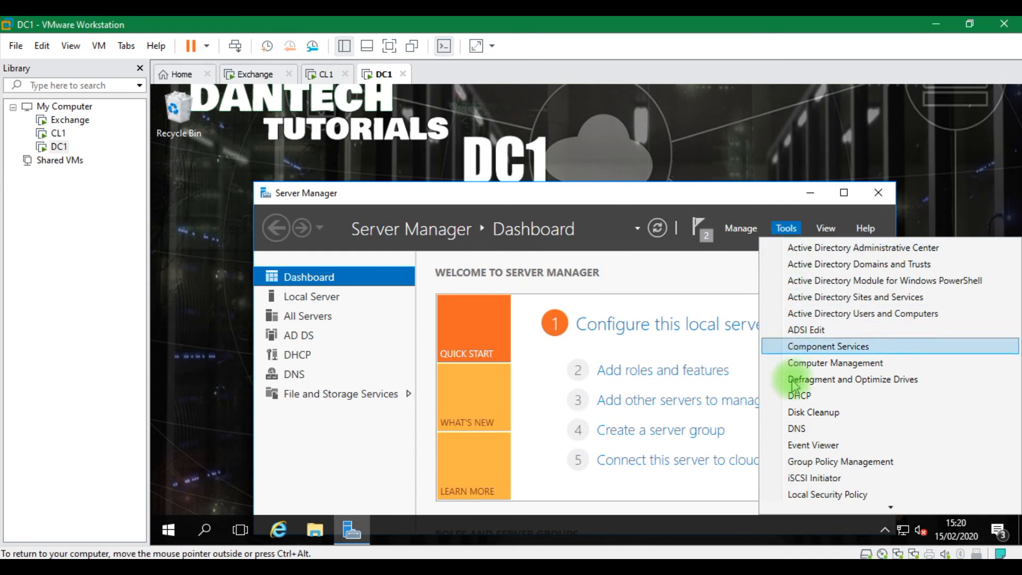
left_click(795, 399)
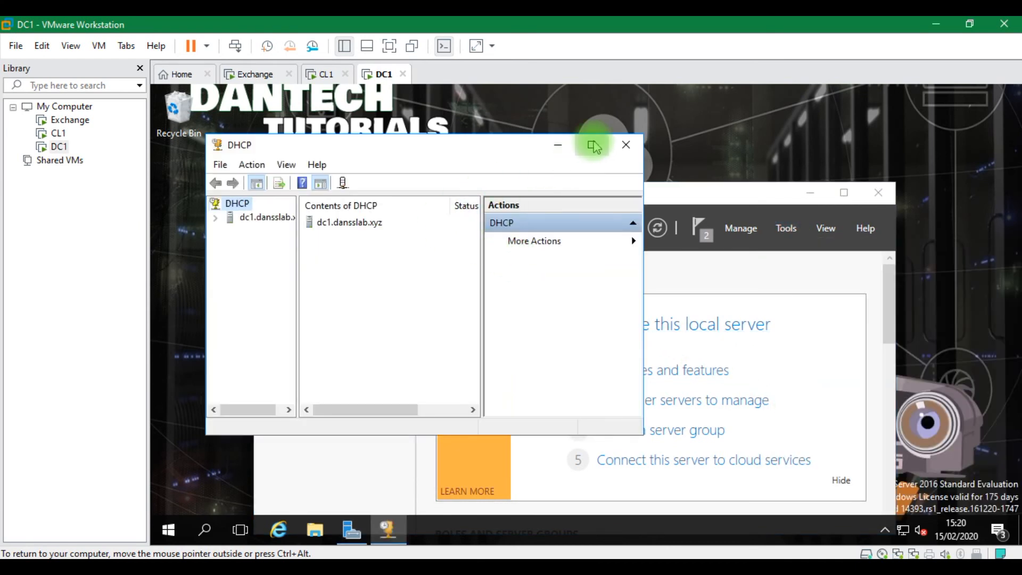
left_click(591, 144)
left_click_drag(241, 206, 363, 210)
left_click(159, 162)
left_click(174, 175)
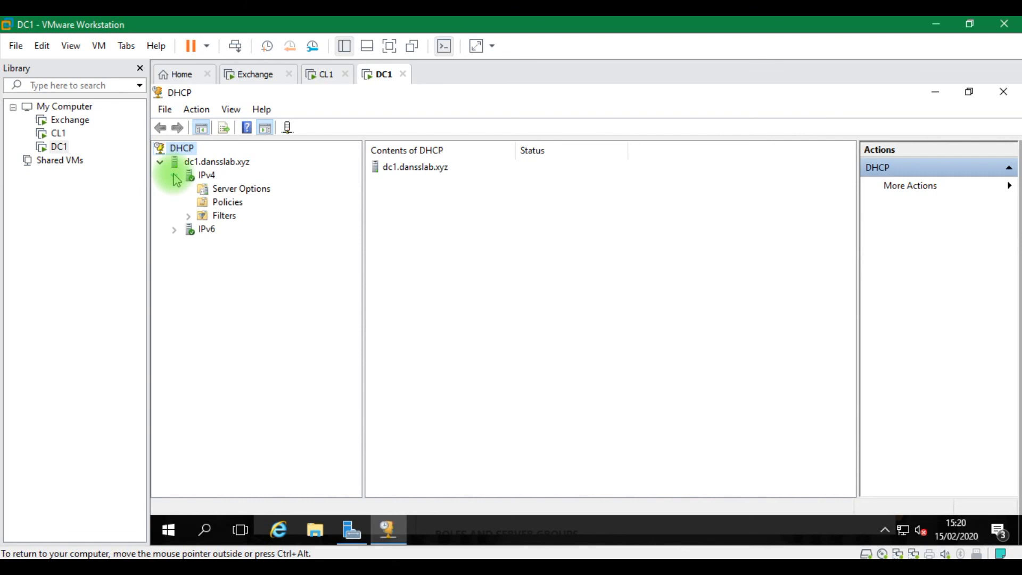
right_click(214, 181)
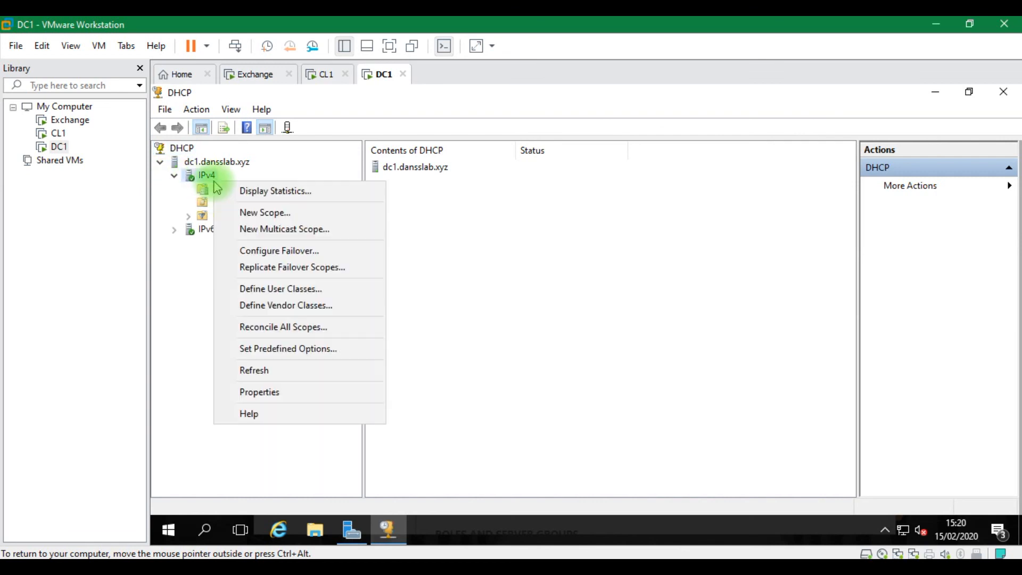
Start a new IPv4 scope and name it Scope1
left_click(244, 212)
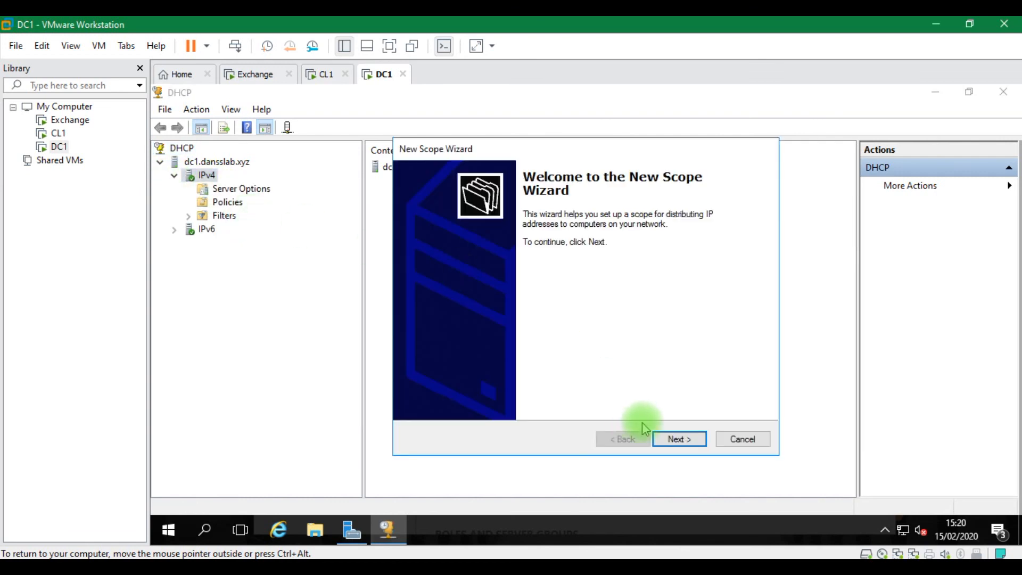
left_click(680, 439)
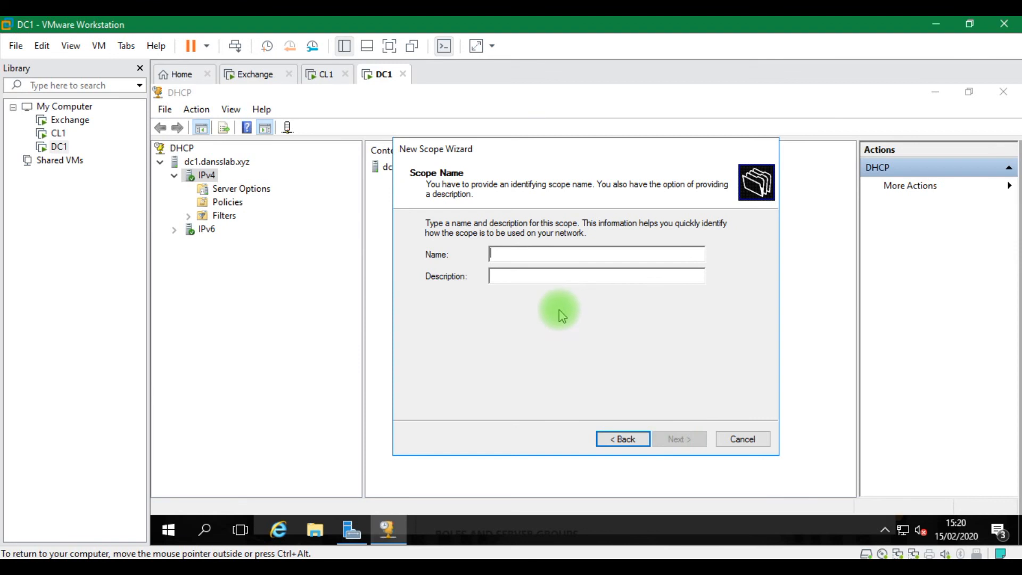
type("sCOPE1")
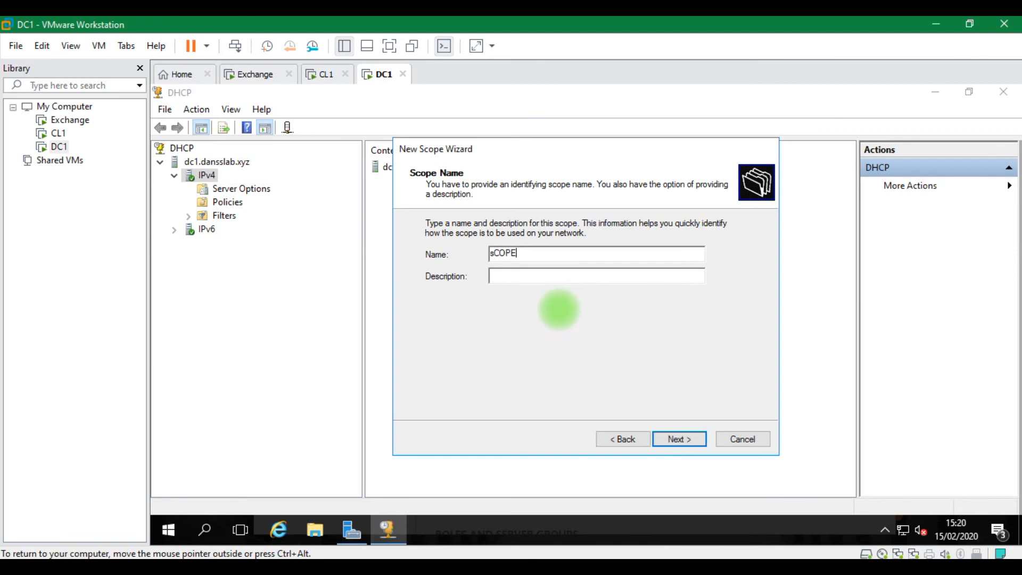
key("BackSpace")
key("BackSpace")
key("BackSpace")
key("BackSpace")
key("BackSpace")
key("BackSpace")
type("Scope1")
Set the scope's address range to 10.0.0.100–10.0.0.120 with a /24 prefix length
left_click(677, 439)
type("10.0.0.100")
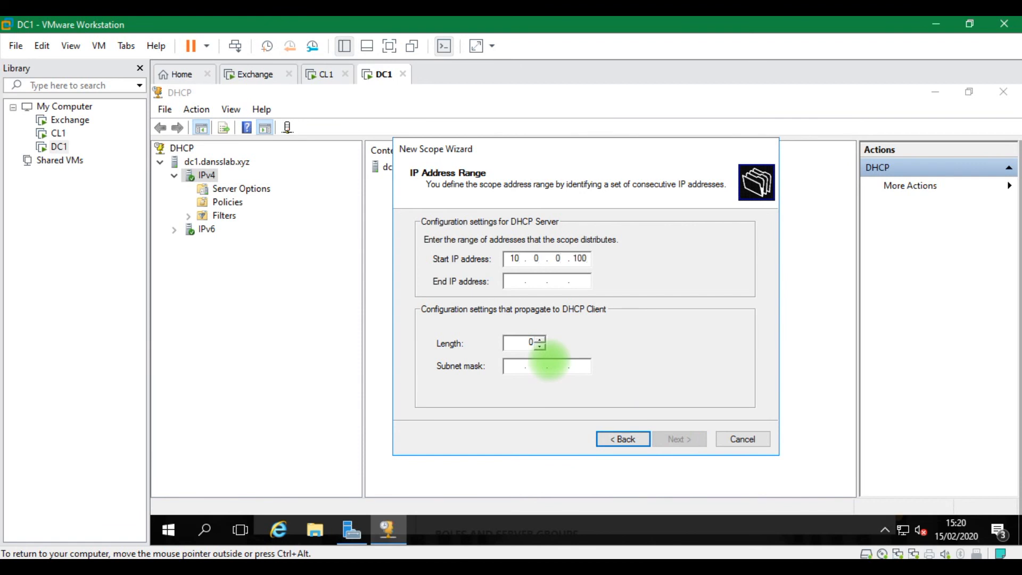
key("Tab")
type("10 . 0 . 0 . ")
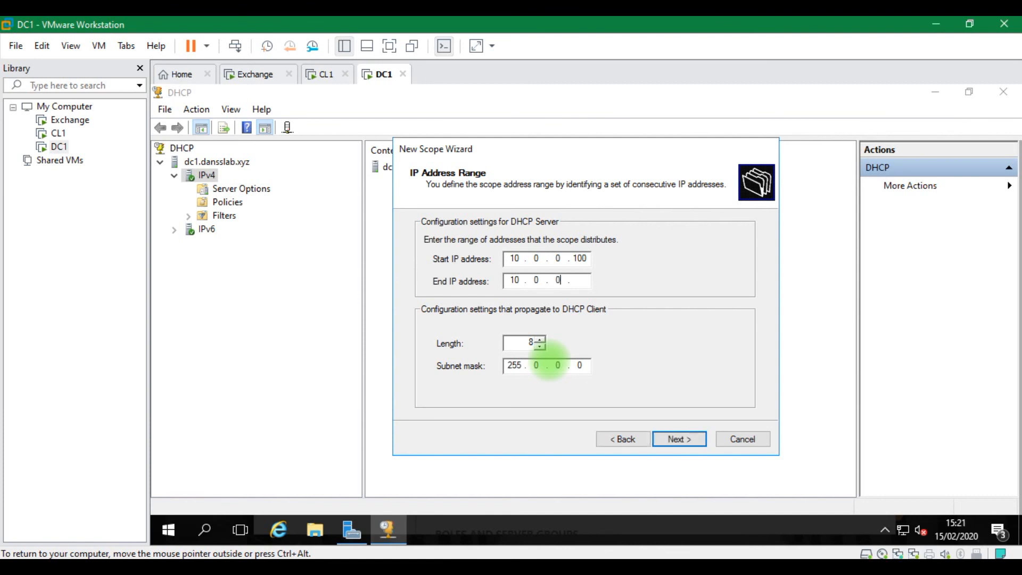
type("120")
left_click(541, 339)
left_click(541, 339)
double_click(529, 342)
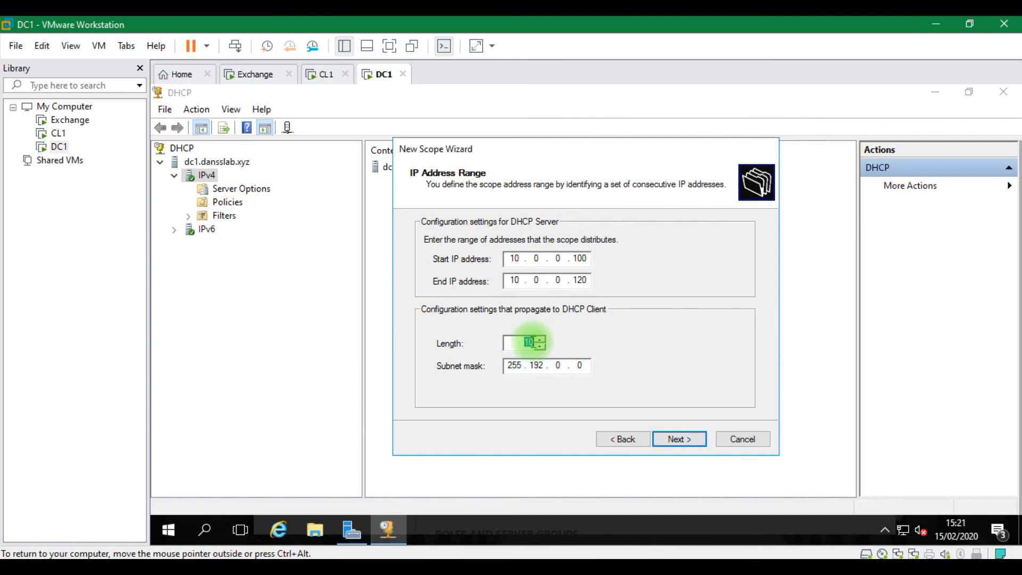
type("24")
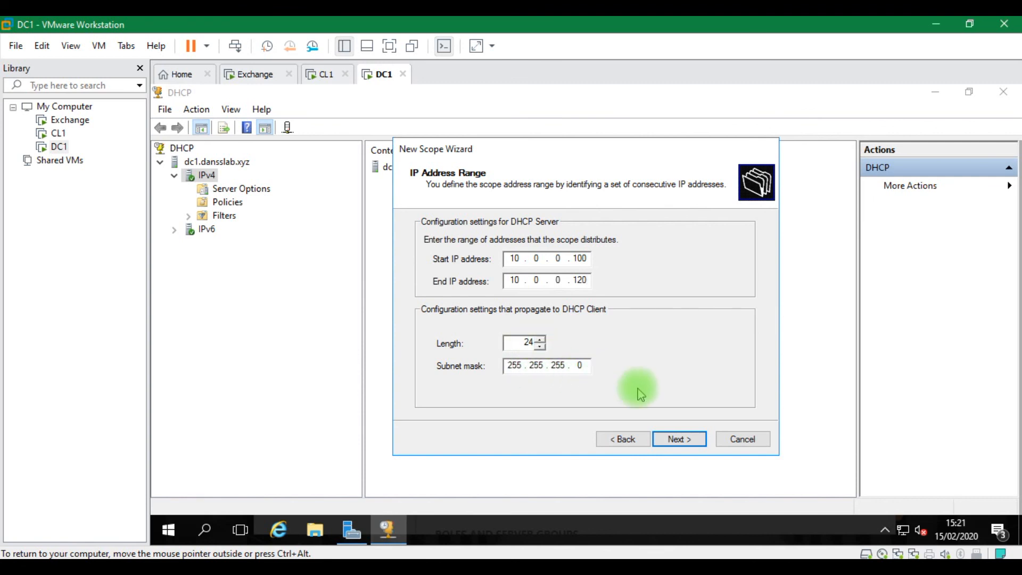
left_click(674, 438)
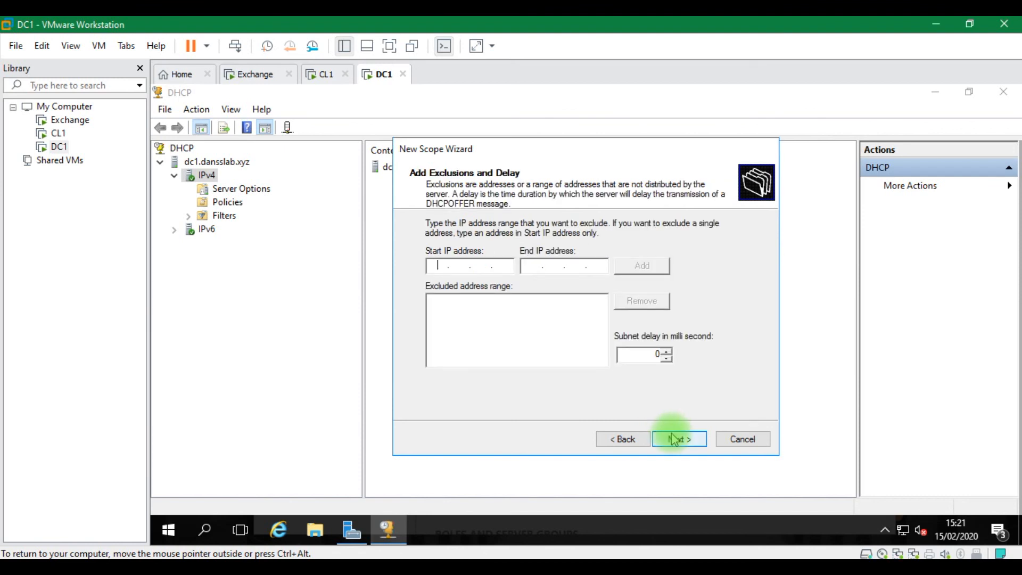
Keep no exclusions and the default lease, then add router 10.0.0.1 to the scope options
left_click(674, 439)
left_click(674, 439)
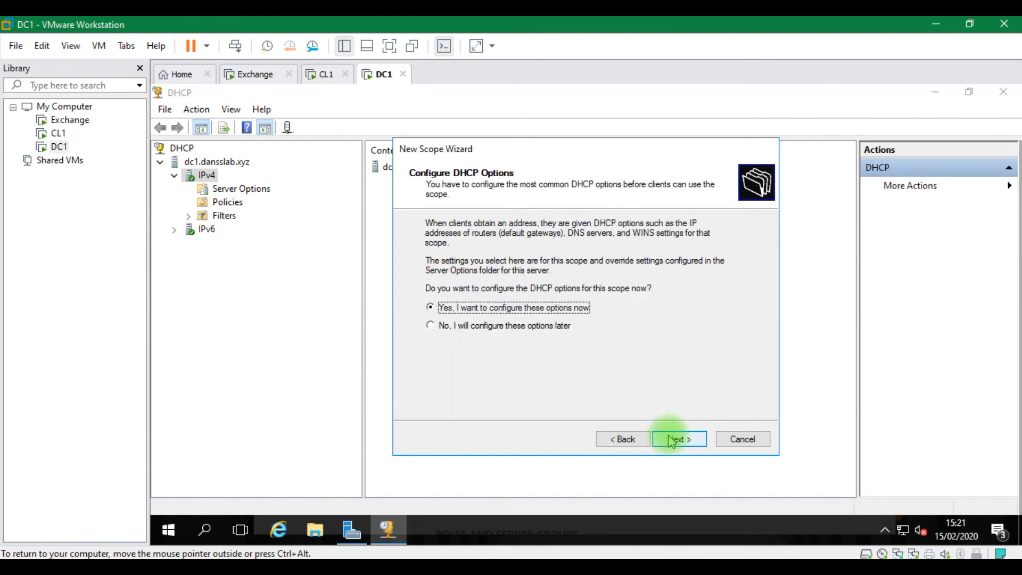
left_click(674, 438)
left_click(443, 257)
type("10")
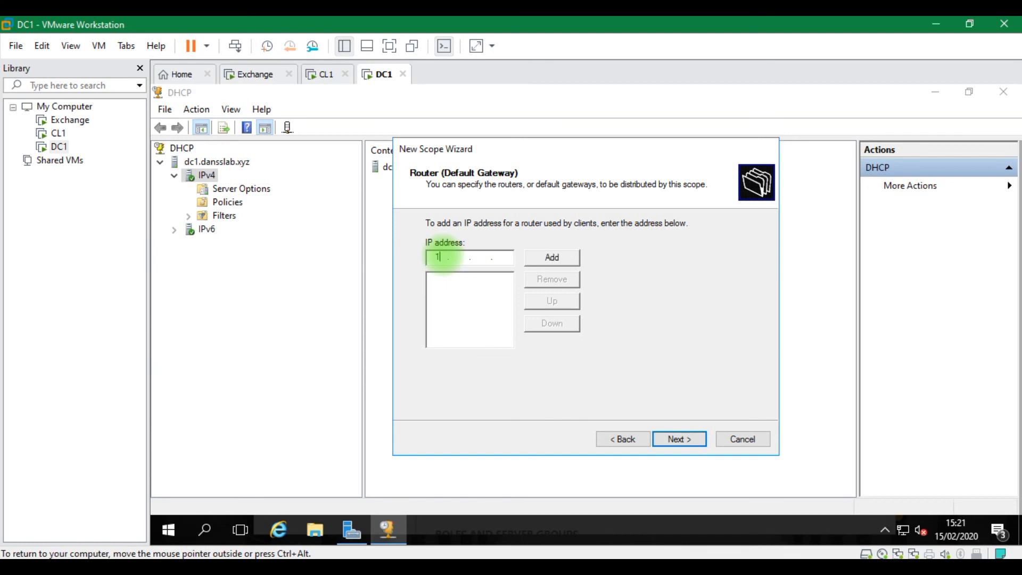
type(".0.0.1")
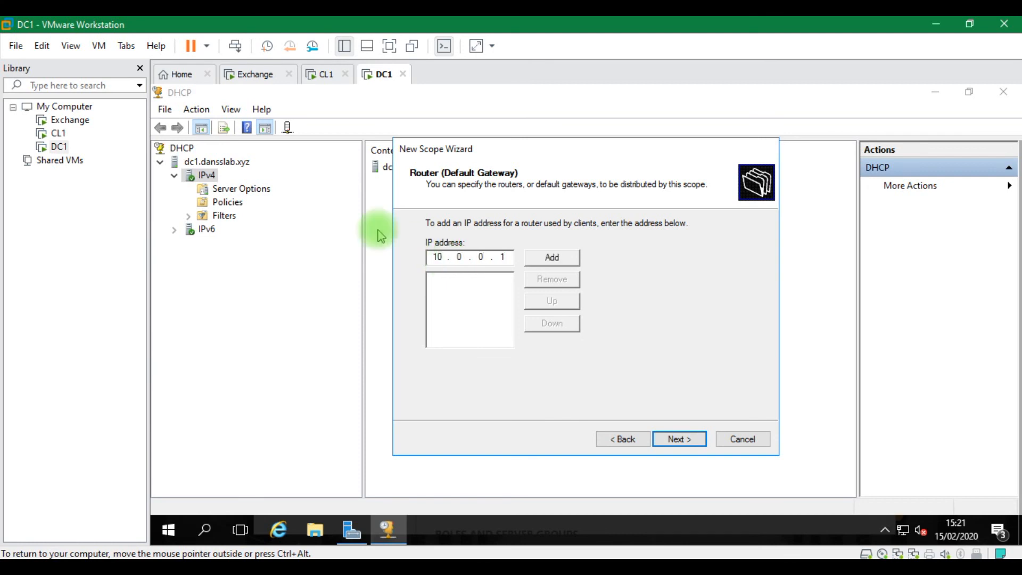
left_click(548, 258)
Accept the dansslab.xyz DNS settings, skip WINS, and activate the scope on finishing
left_click(674, 439)
left_click(673, 440)
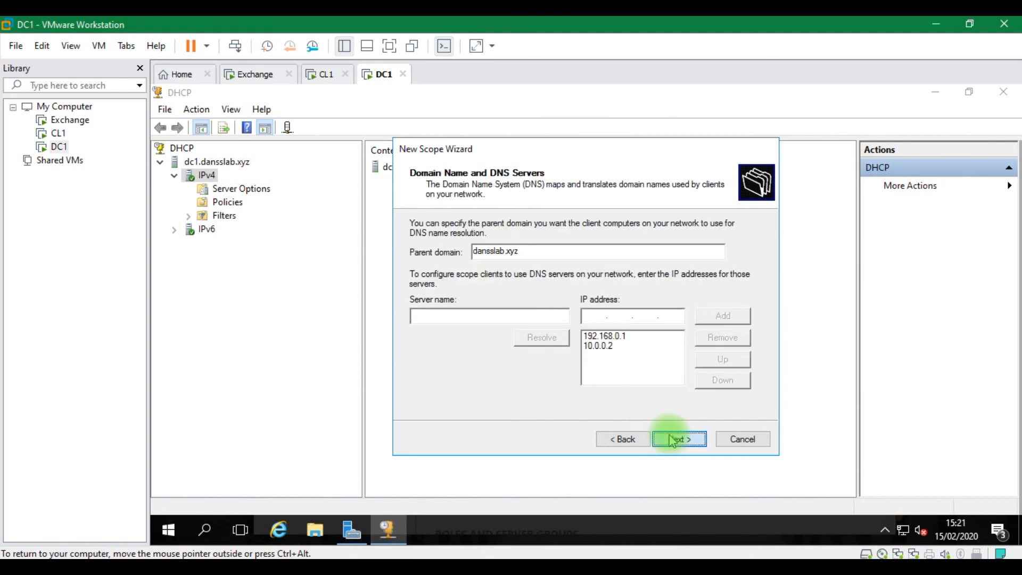
left_click(674, 440)
left_click(673, 440)
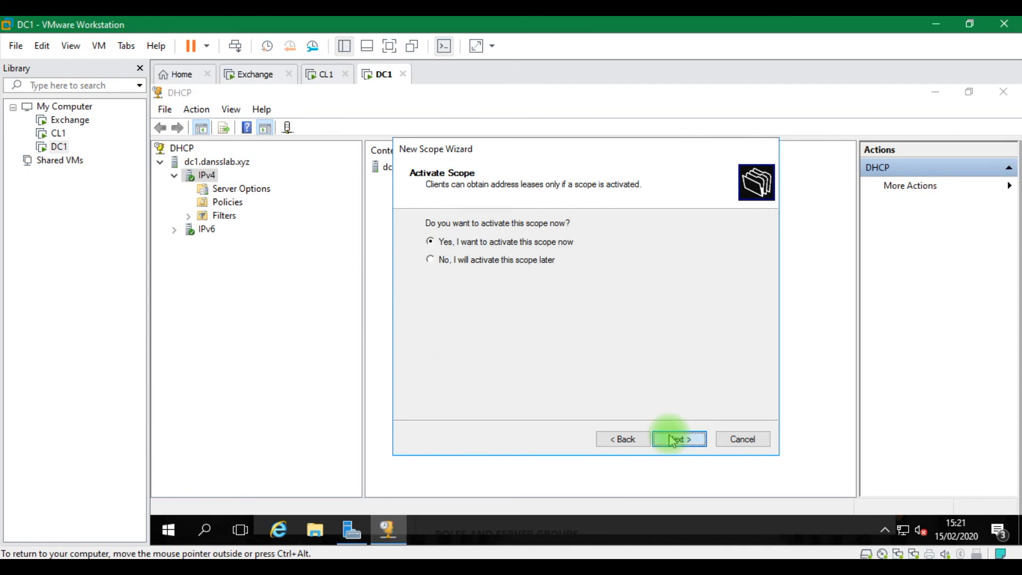
left_click(674, 440)
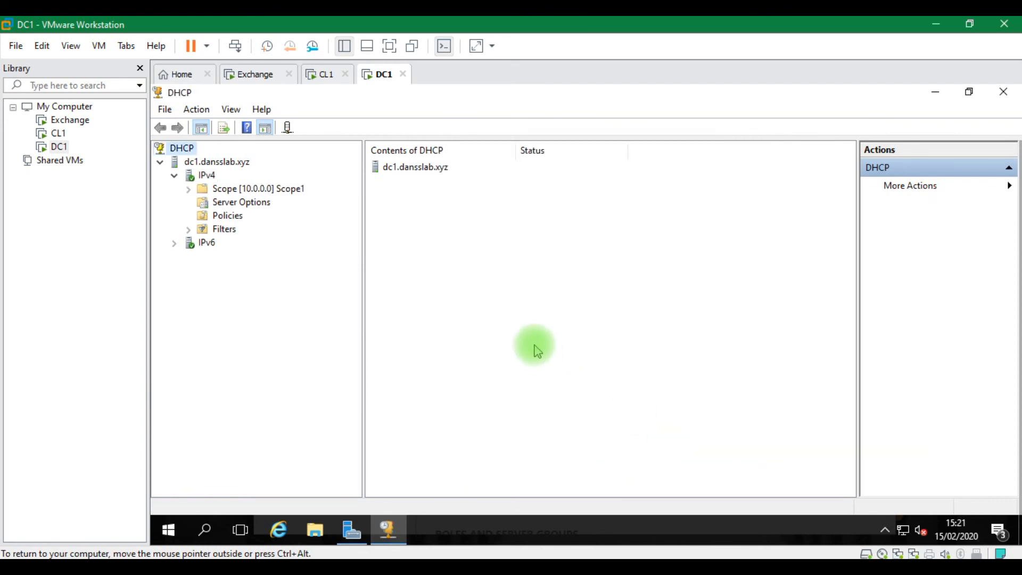
left_click(326, 75)
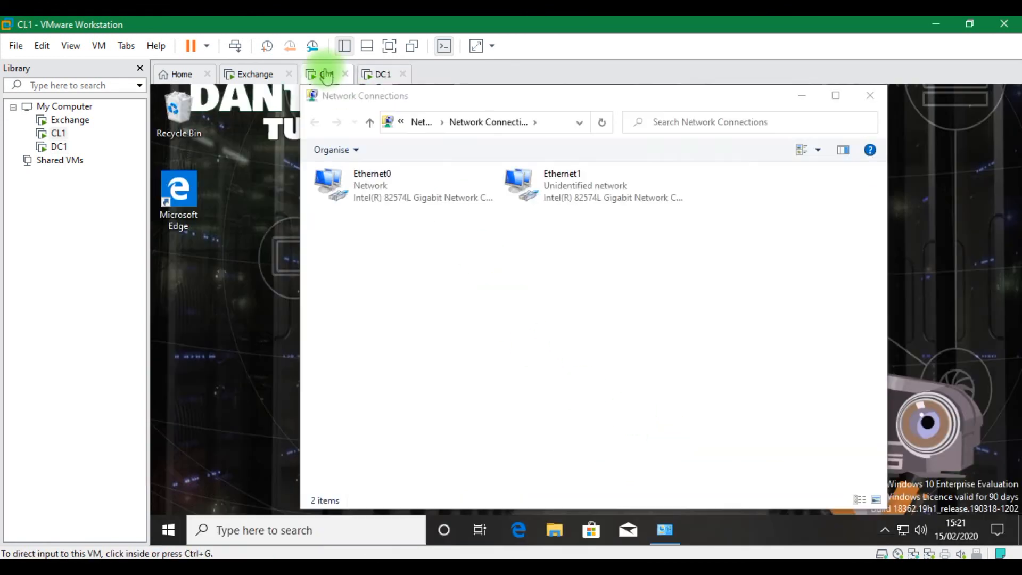
Disable and re-enable CL1's Ethernet1 adapter so it requests a DHCP address
left_click(559, 198)
right_click(559, 199)
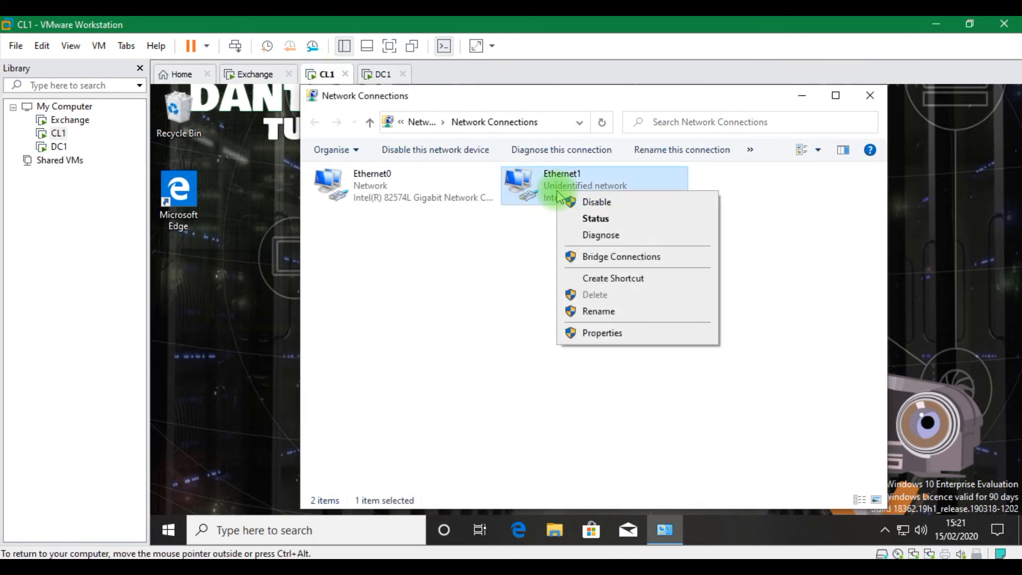
left_click(554, 201)
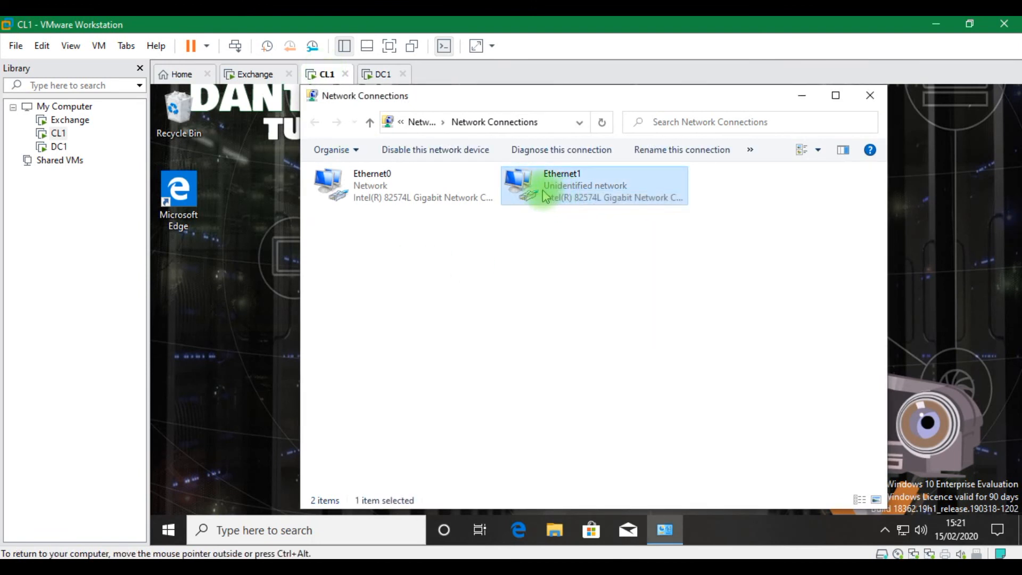
right_click(554, 201)
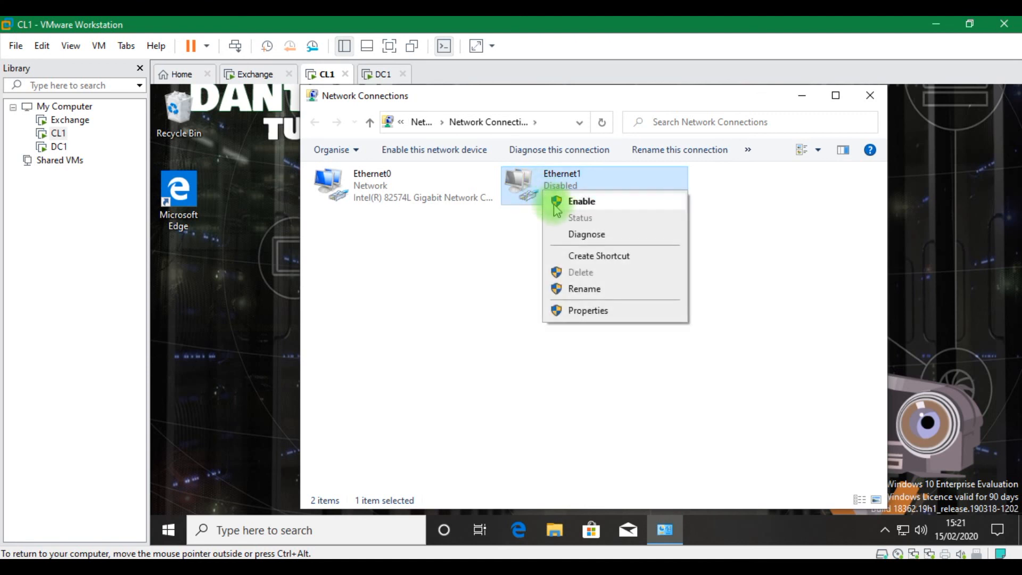
left_click(553, 203)
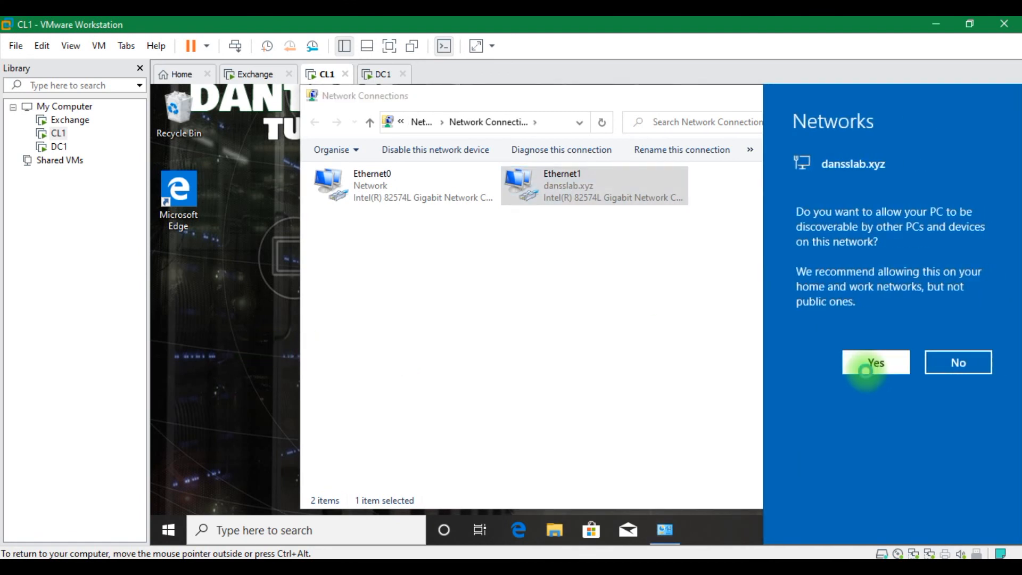
Allow CL1 to be discoverable on the dansslab.xyz network
left_click(860, 357)
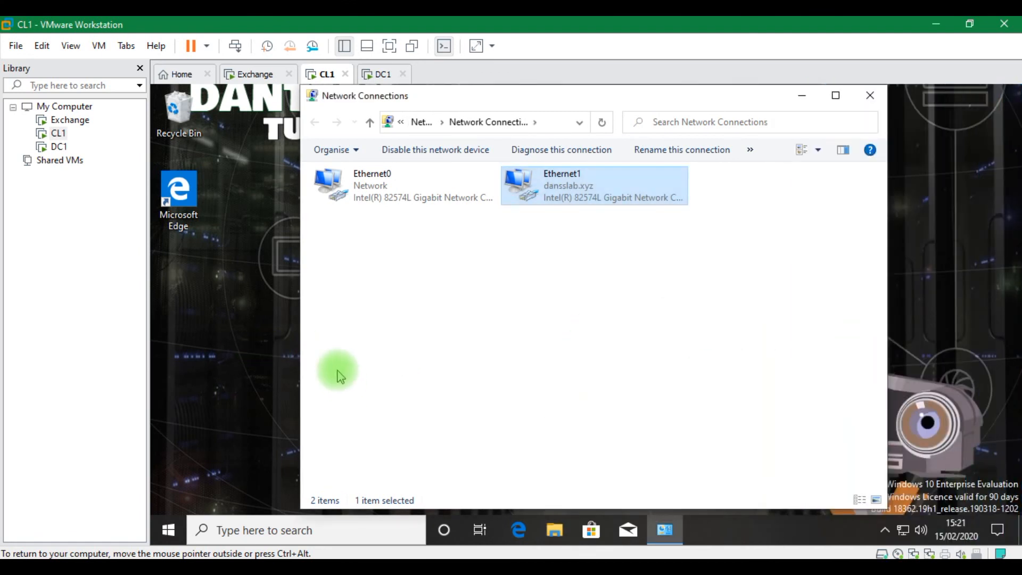
left_click(233, 352)
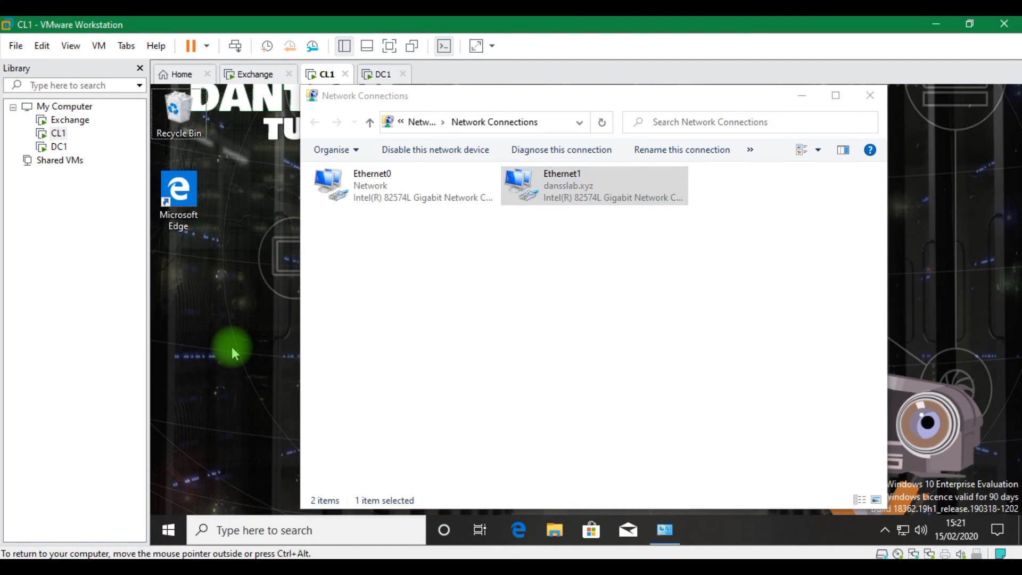
key("super+r")
Run ipconfig in a command prompt to confirm the 10.0.0.100 lease and gateway 10.0.0.1
type("cmd")
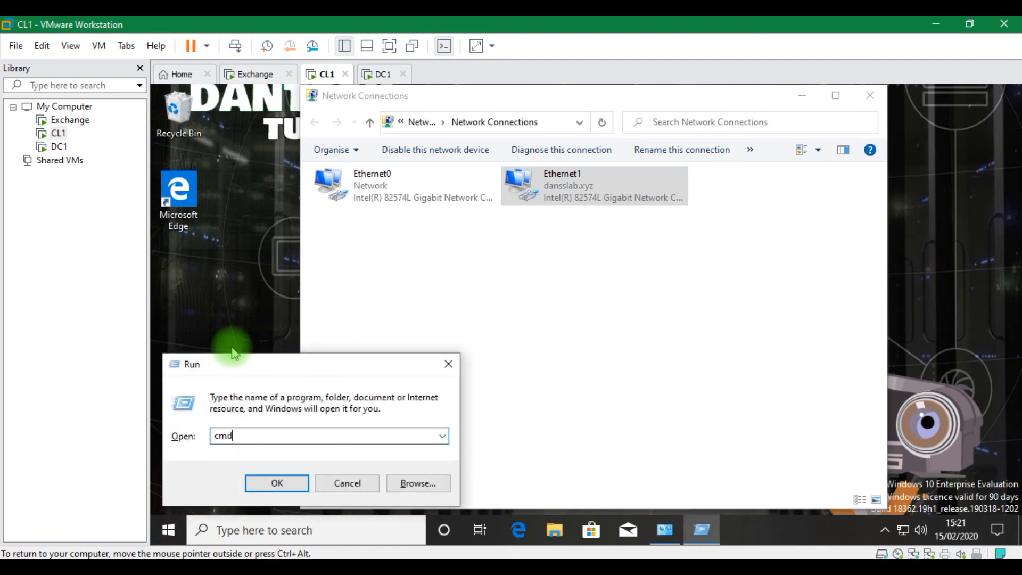
key("Return")
type("ipconfig")
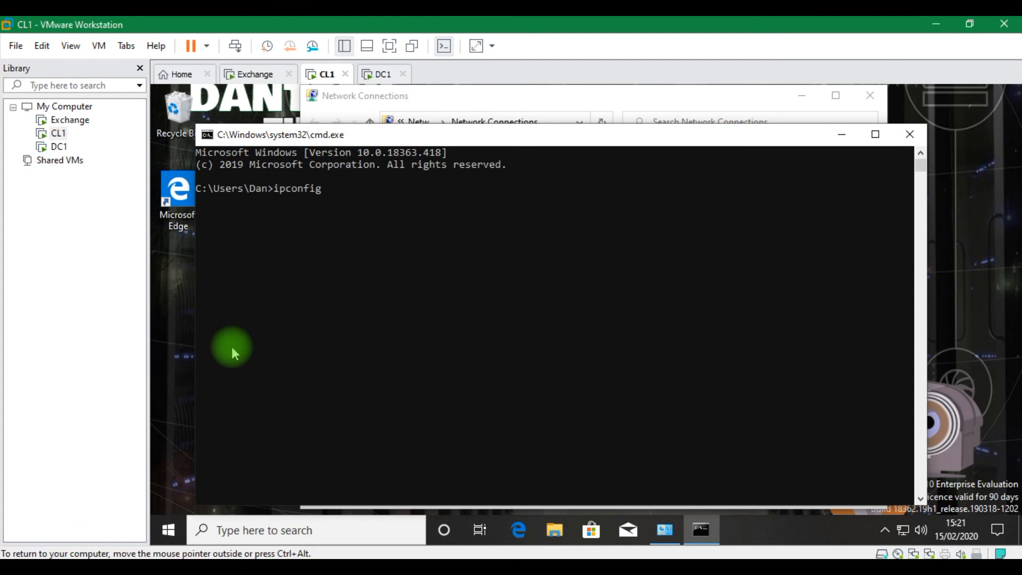
key("Return")
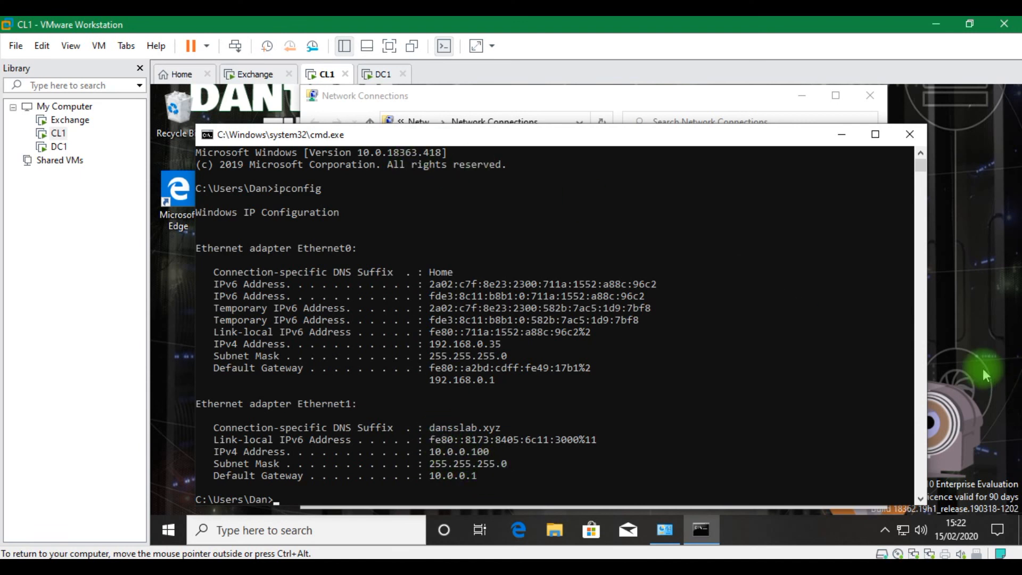
key("super+r")
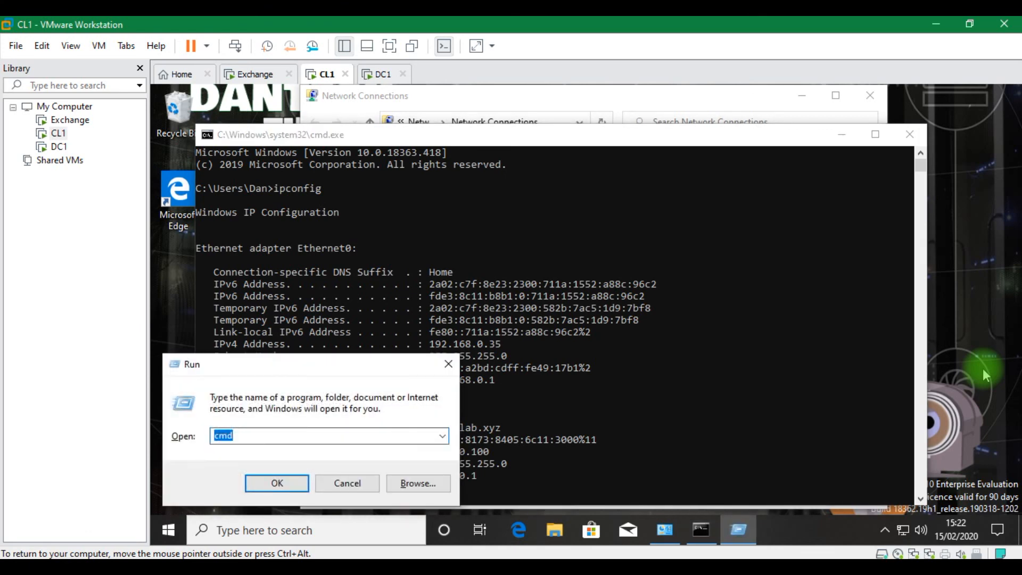
In CL1's System Properties, set the computer to be a member of domain dansslab.xyz
type("s")
key("Down")
key("Return")
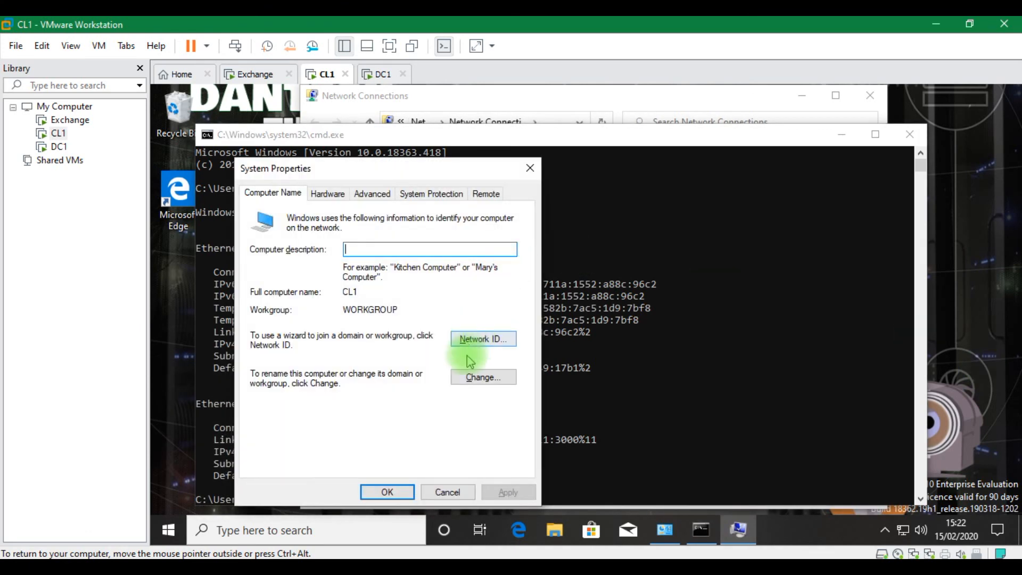
left_click(474, 378)
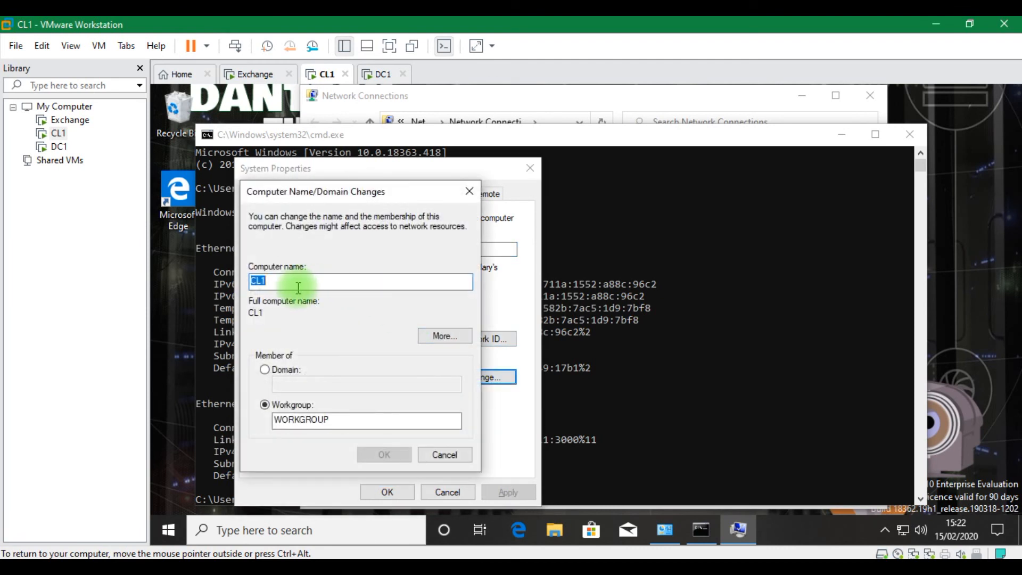
left_click(265, 369)
left_click(288, 382)
type("dans")
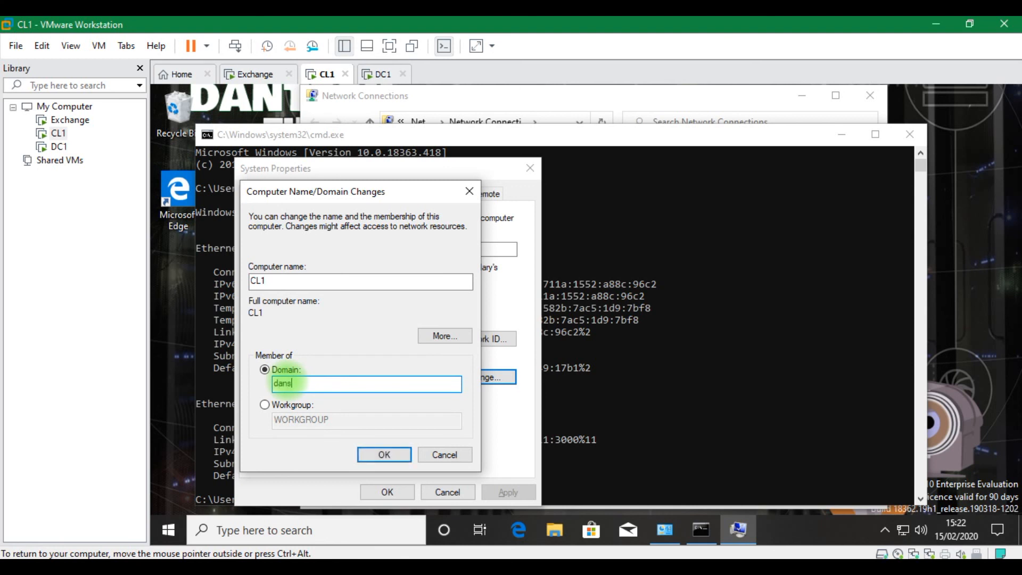
type("slab.xyz")
left_click(374, 457)
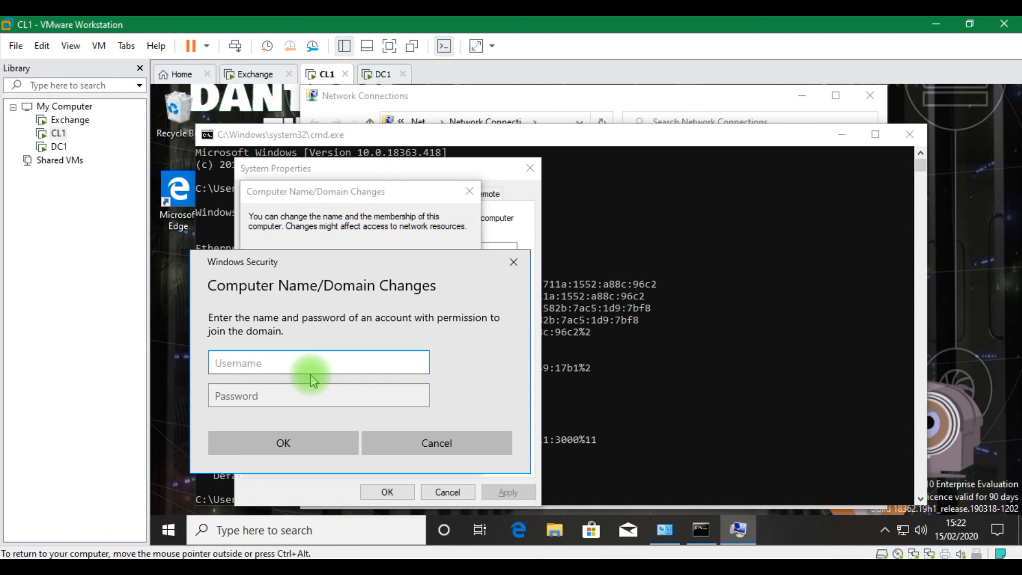
Authenticate as the domain Administrator with its password, then acknowledge the welcome and restart notices
type("Administrator")
key("Tab")
type("Pa")
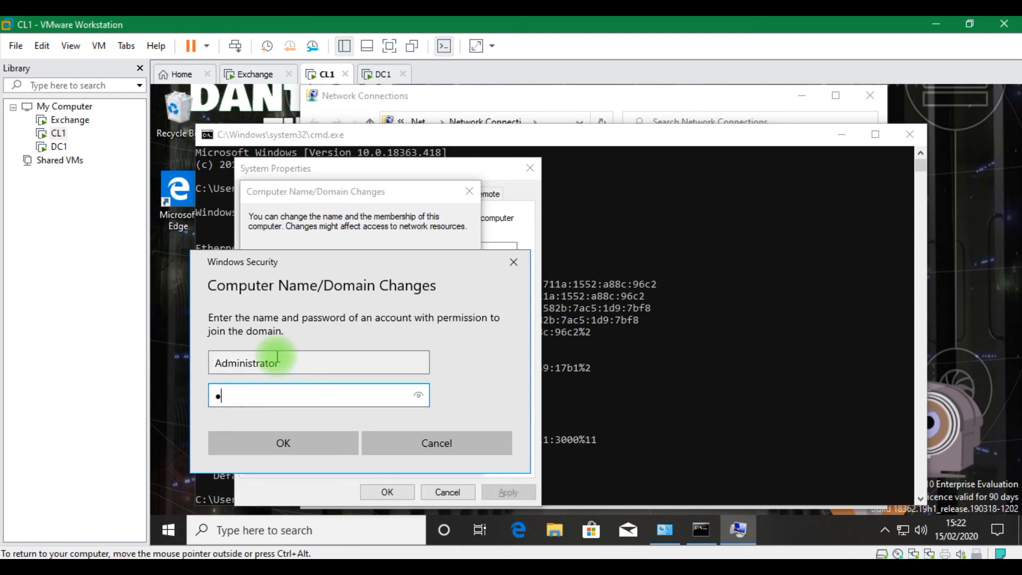
type("ssword123")
left_click(271, 443)
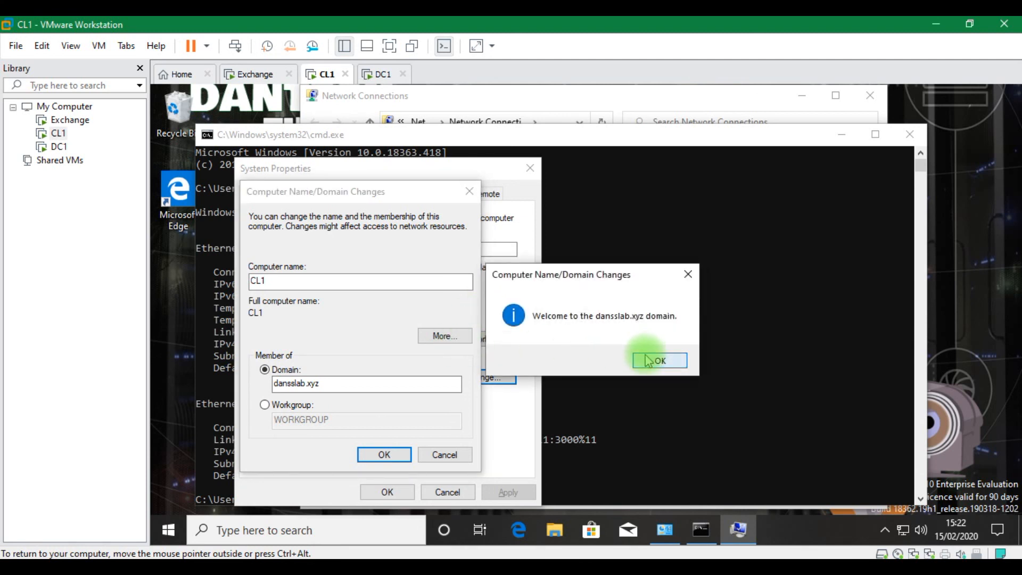
left_click(647, 361)
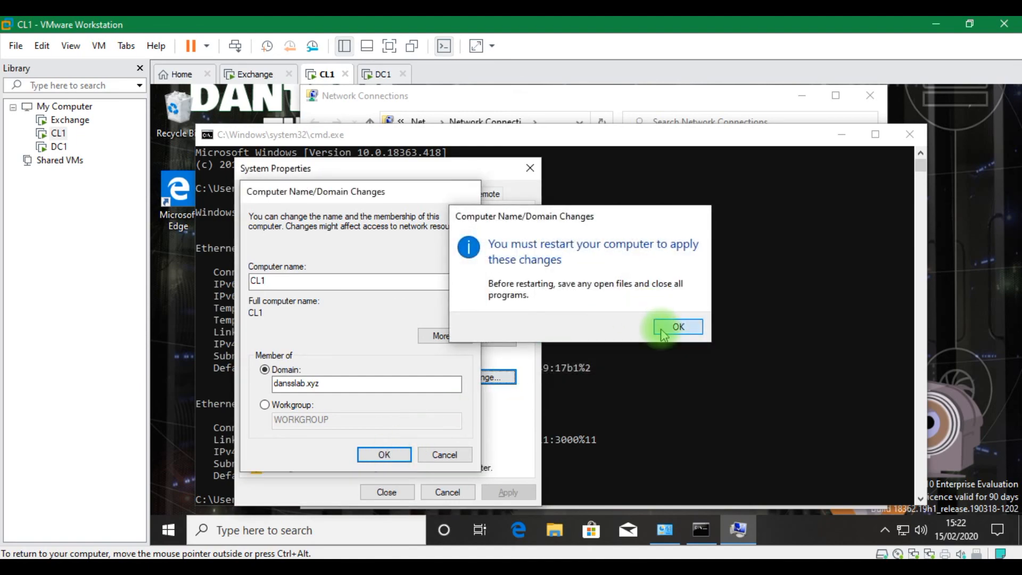
left_click(678, 327)
left_click(388, 492)
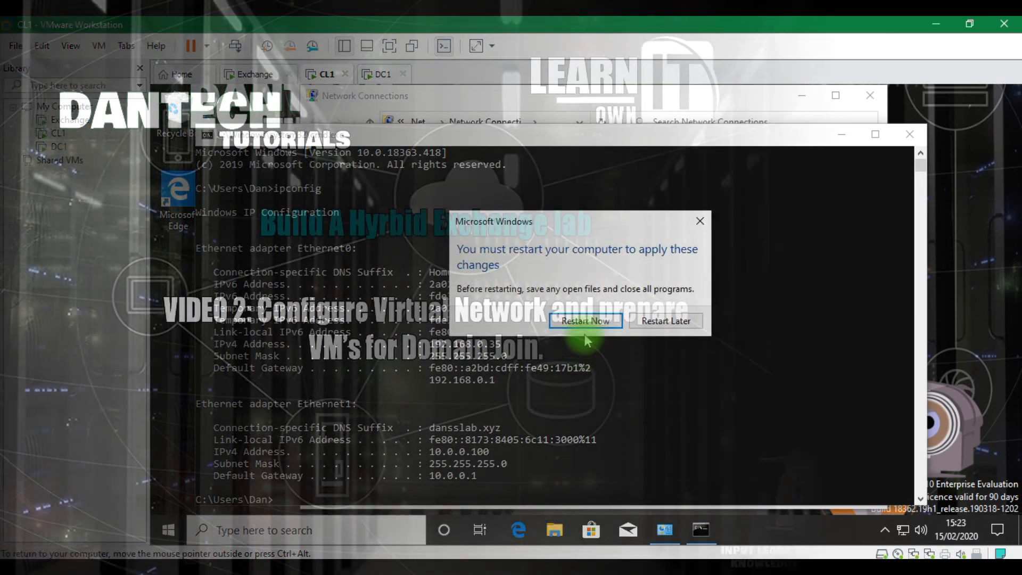